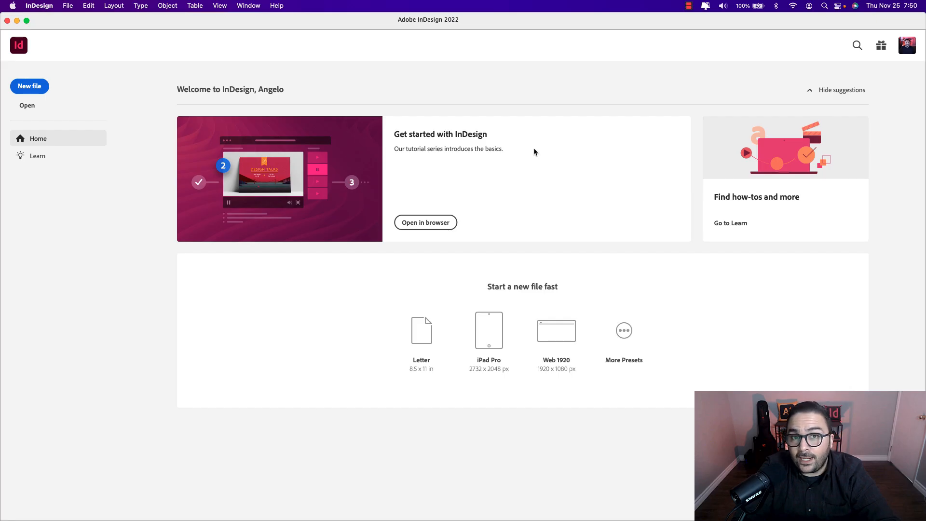
- Start a new document from the iPhone X mobile preset with the primary text frame turned off
{"action": "left_click", "coordinate": [41, 89]}
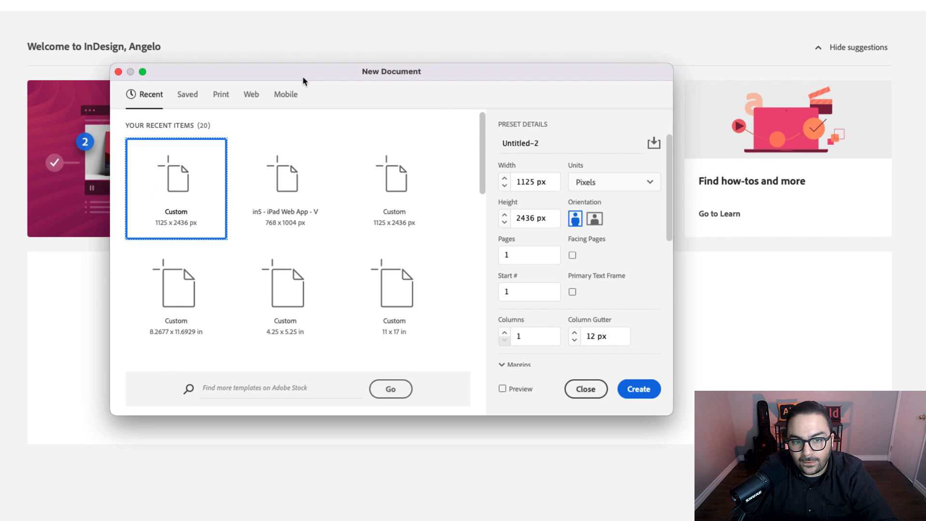
{"action": "left_click", "coordinate": [295, 98]}
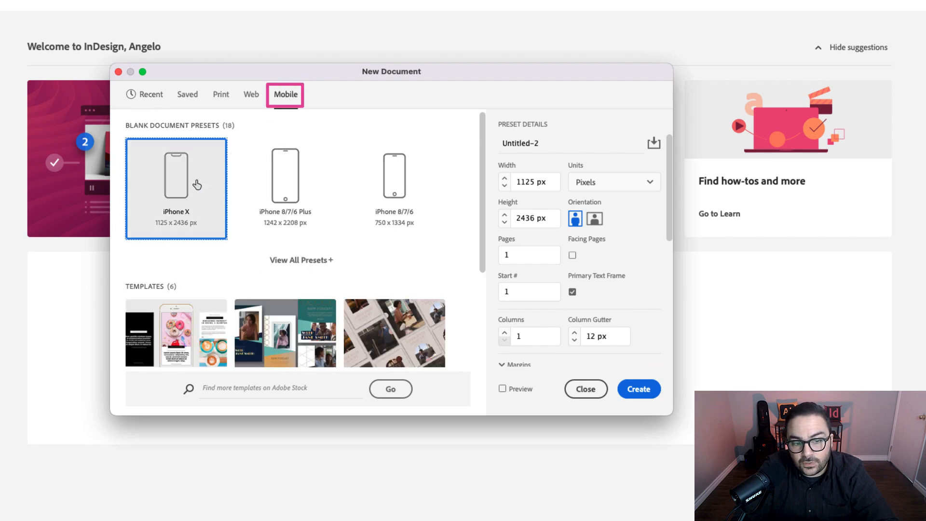
{"action": "left_click_drag", "start_coordinate": [547, 182], "coordinate": [520, 179]}
{"action": "left_click", "coordinate": [550, 220]}
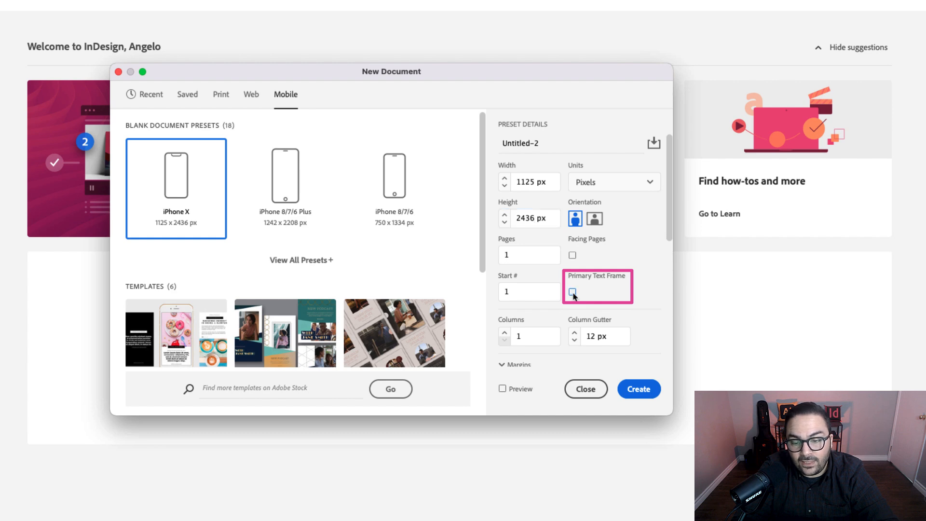
- Set all four margins to 72 px and create the document
{"action": "left_click_drag", "start_coordinate": [669, 219], "coordinate": [665, 302]}
{"action": "left_click", "coordinate": [543, 226]}
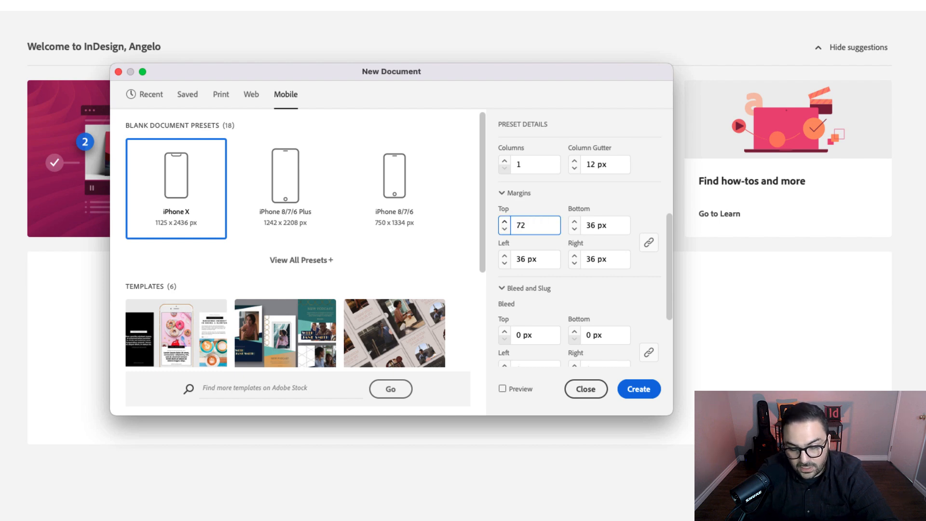
{"action": "key", "text": "Tab"}
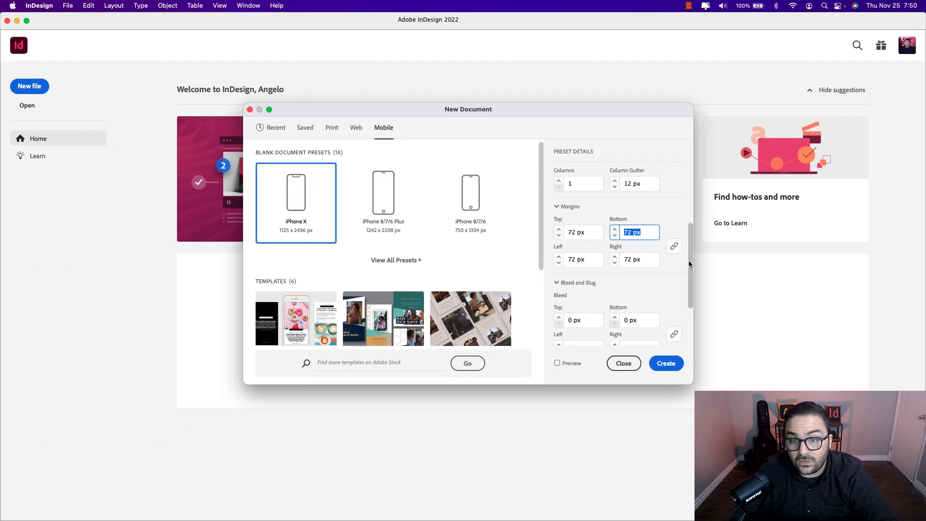
{"action": "scroll", "coordinate": [689, 260], "scroll_direction": "down", "scroll_amount": 2}
{"action": "left_click", "coordinate": [664, 365]}
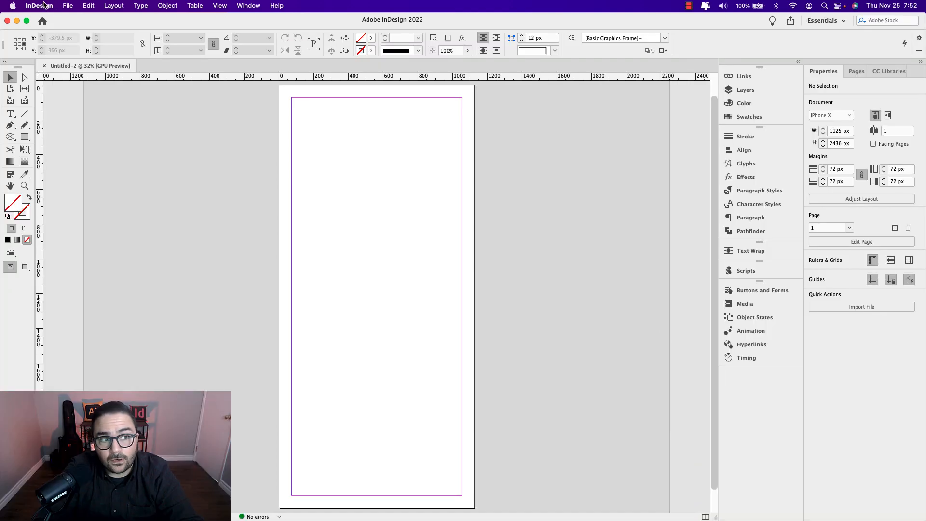
- Set the pasteboard's vertical margins to 2000 px in the Guides & Pasteboard preferences
{"action": "left_click", "coordinate": [45, 6]}
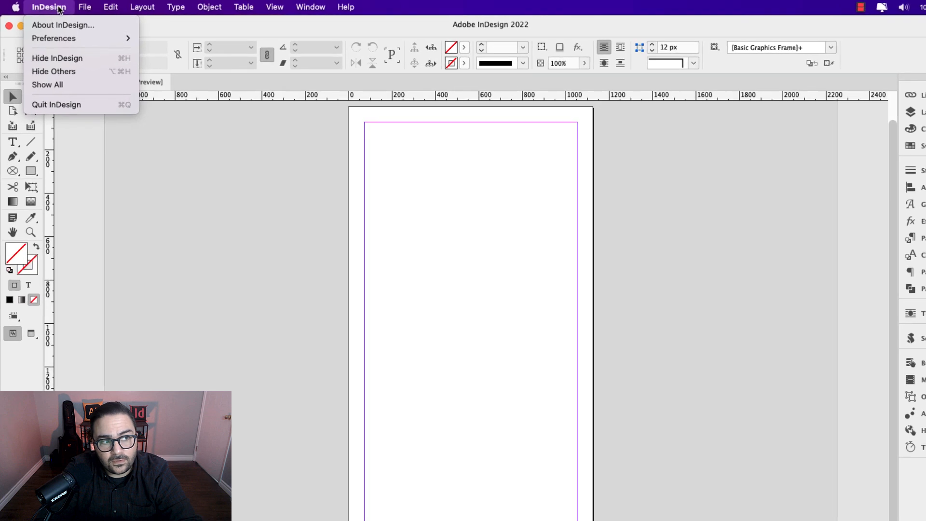
{"action": "mouse_move", "coordinate": [64, 39]}
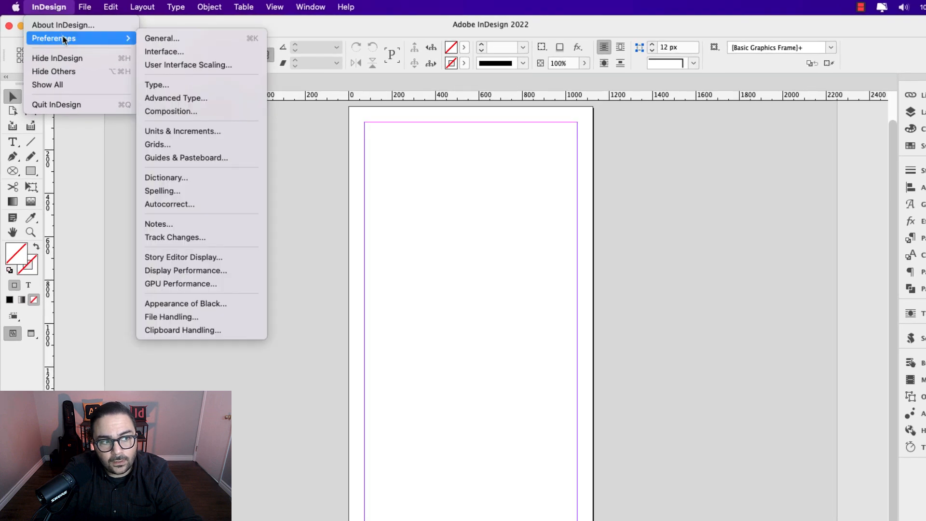
{"action": "left_click", "coordinate": [222, 159]}
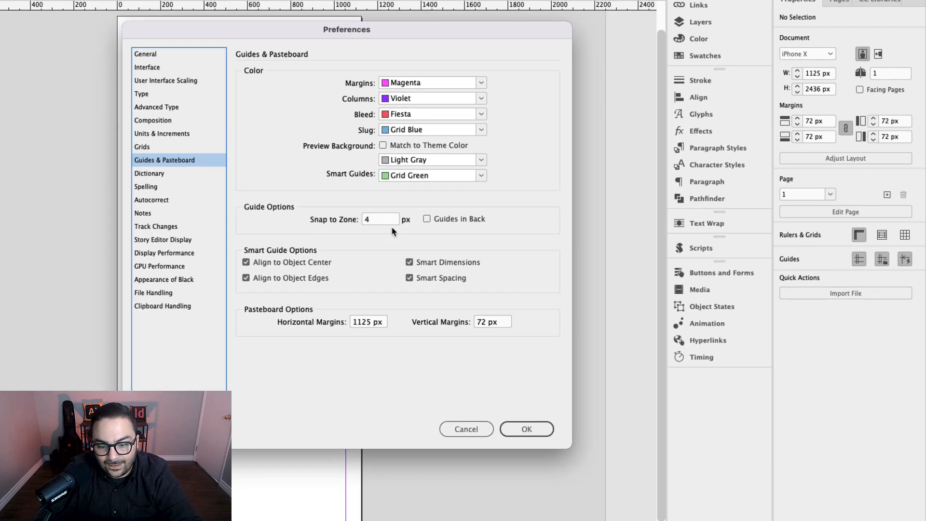
{"action": "left_click_drag", "start_coordinate": [502, 327], "coordinate": [470, 324]}
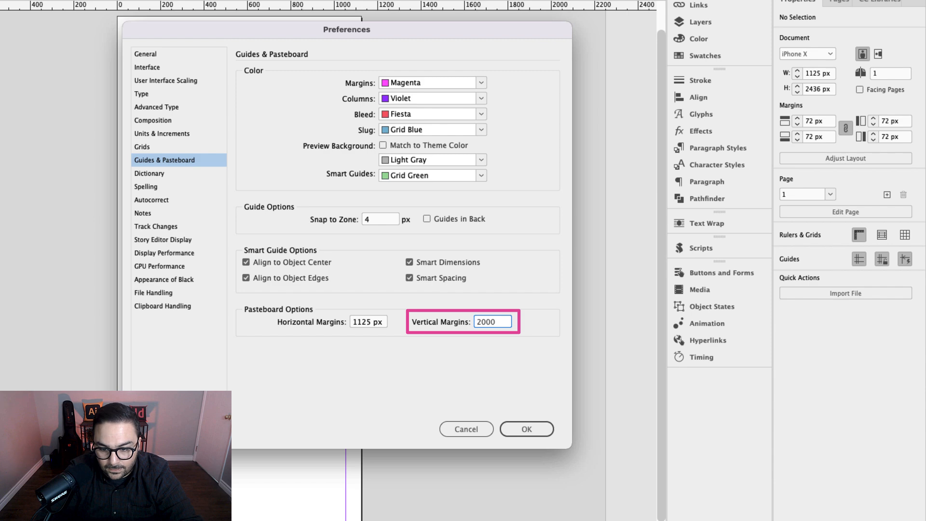
{"action": "key", "text": "Return"}
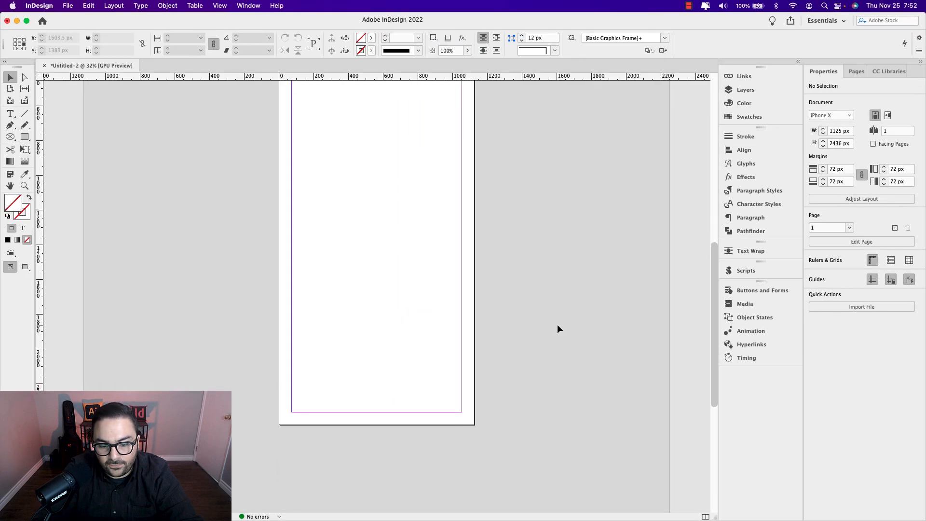
{"action": "scroll", "coordinate": [558, 324], "scroll_direction": "down", "scroll_amount": 10}
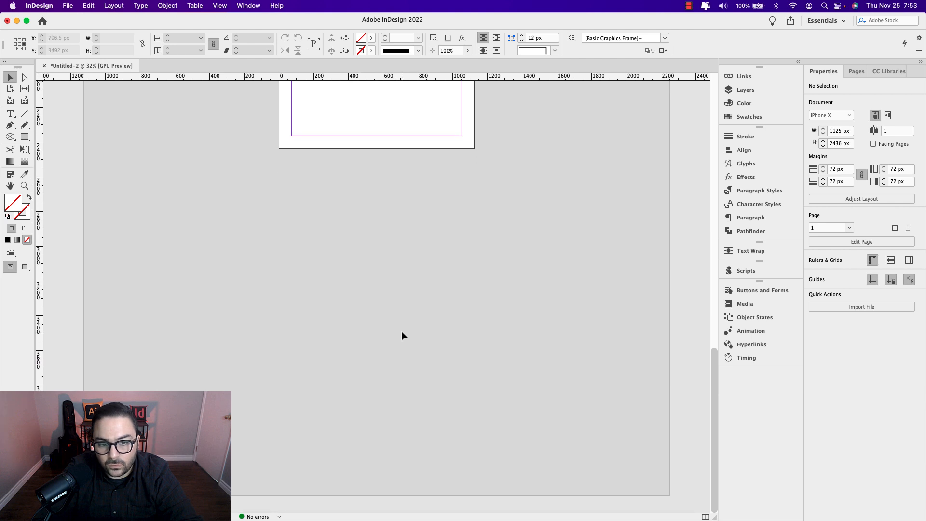
{"action": "scroll", "coordinate": [401, 331], "scroll_direction": "up", "scroll_amount": 10}
{"action": "scroll", "coordinate": [401, 331], "scroll_direction": "up", "scroll_amount": 5}
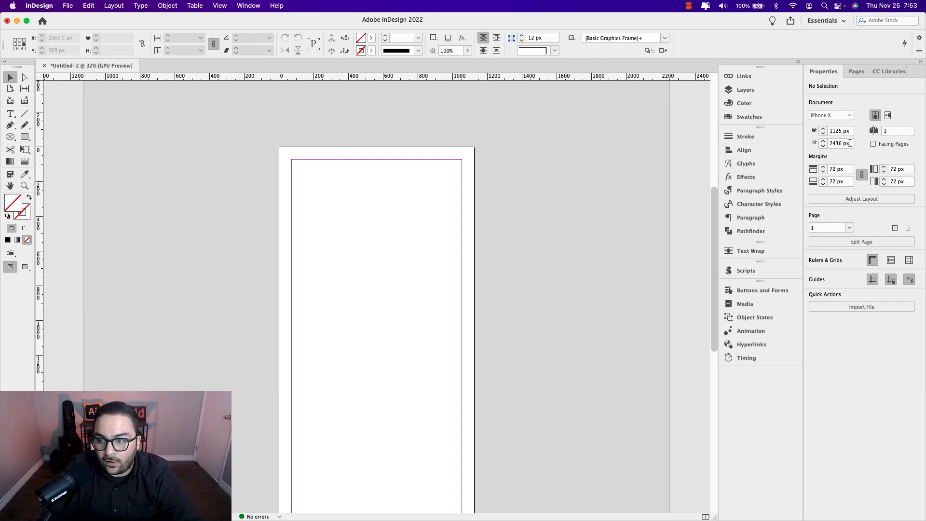
- Set the document's page height to 5000 px
{"action": "left_click_drag", "start_coordinate": [851, 143], "coordinate": [828, 144]}
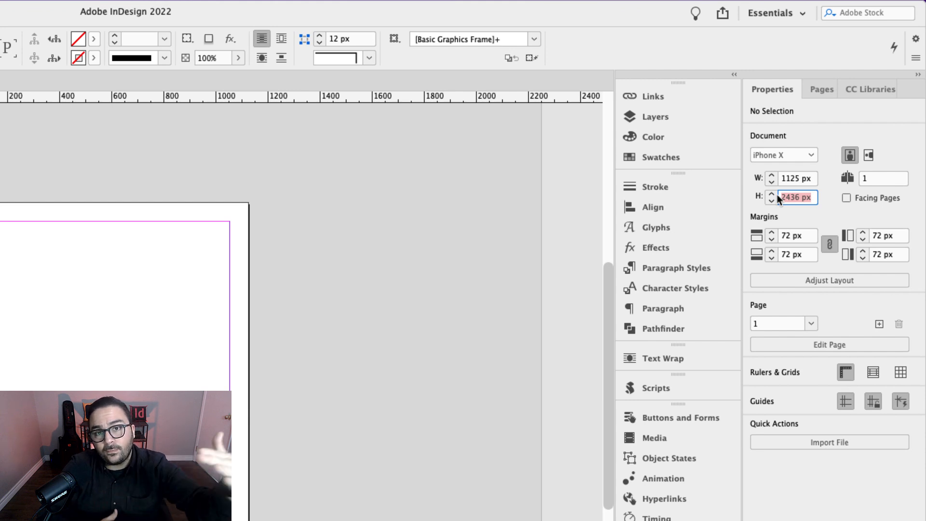
{"action": "type", "text": "50"}
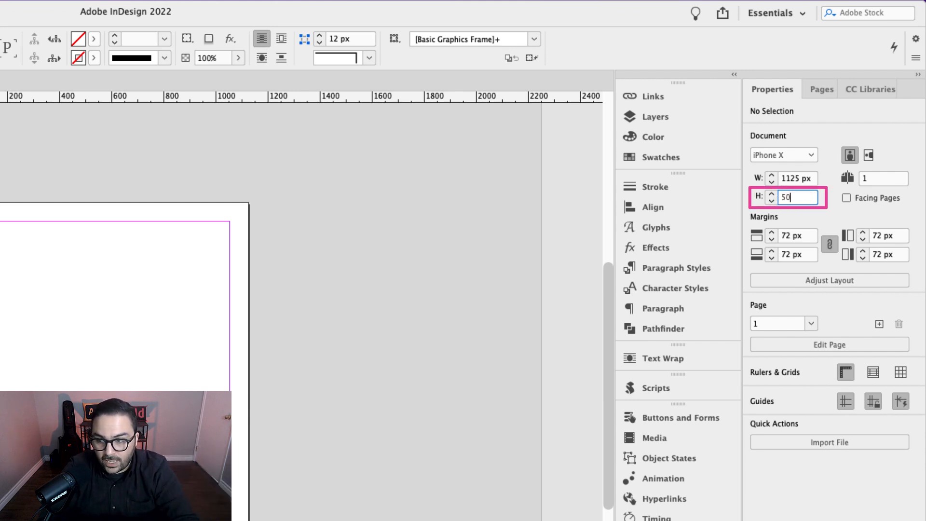
{"action": "type", "text": "00"}
{"action": "key", "text": "Return"}
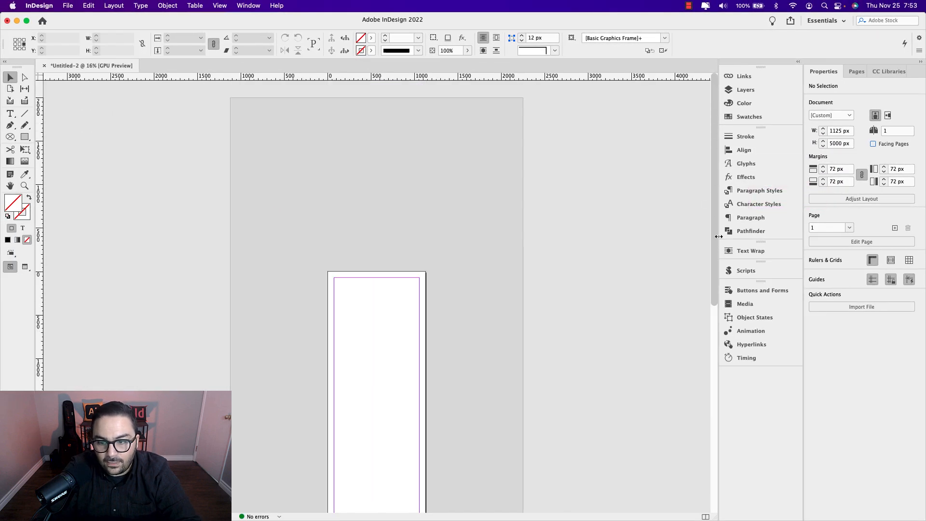
{"action": "left_click_drag", "start_coordinate": [715, 225], "coordinate": [704, 306]}
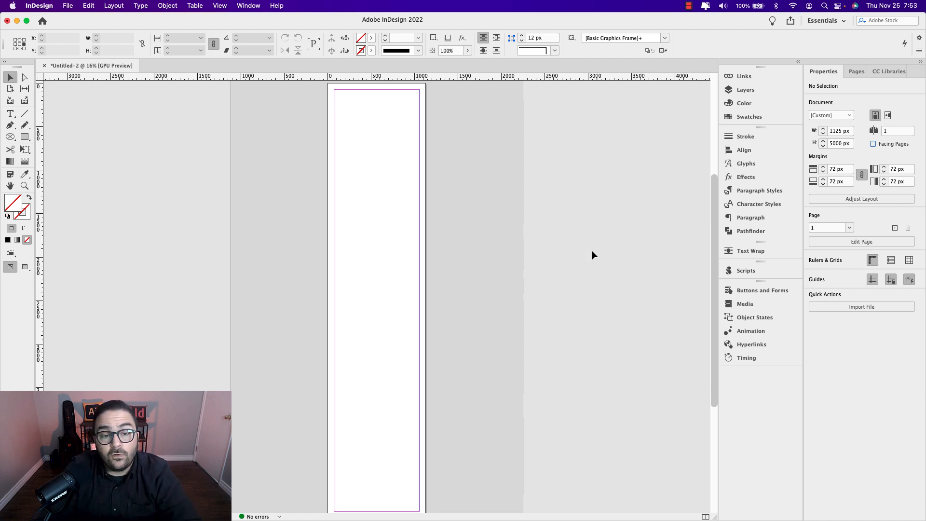
- Draw a full-width rectangular frame about 1125 by 678 px at the top of the page and fill it with the library's dark blue
{"action": "key", "text": "super+plus"}
{"action": "key", "text": "super+plus"}
{"action": "left_click_drag", "start_coordinate": [569, 141], "coordinate": [464, 402]}
{"action": "left_click_drag", "start_coordinate": [468, 207], "coordinate": [454, 310]}
{"action": "left_click", "coordinate": [889, 71]}
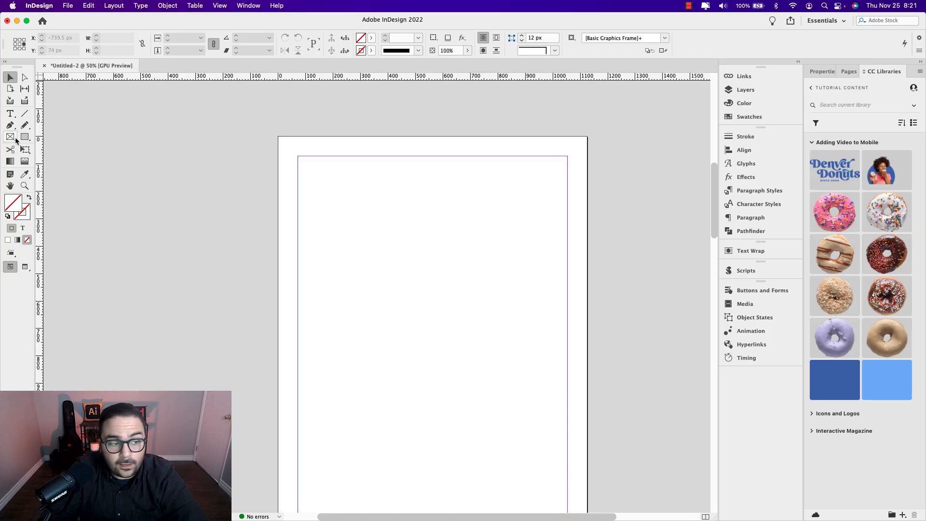
{"action": "left_click", "coordinate": [14, 139]}
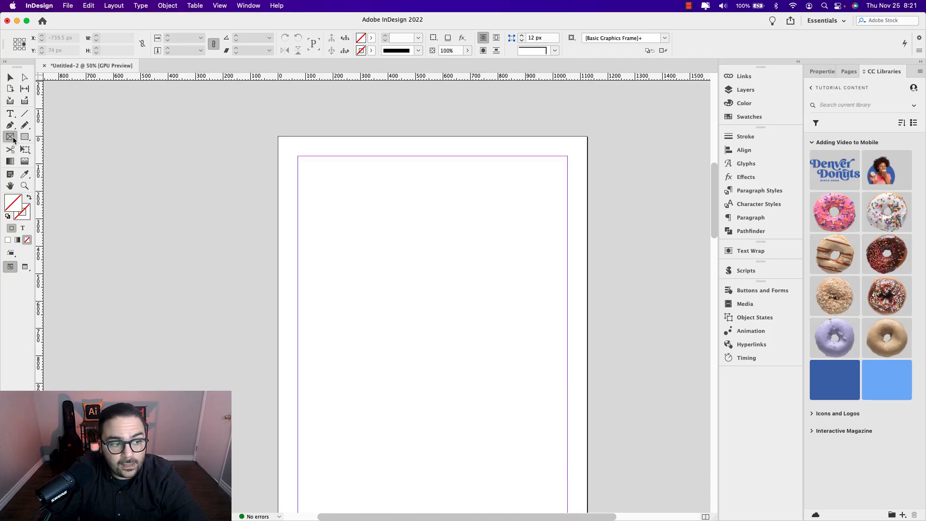
{"action": "left_click_drag", "start_coordinate": [279, 138], "coordinate": [587, 323]}
{"action": "left_click", "coordinate": [10, 79]}
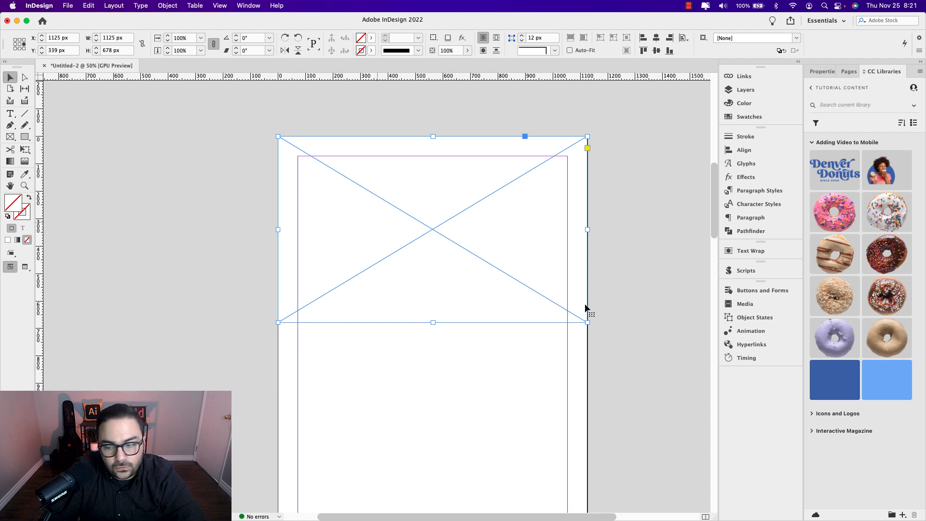
{"action": "left_click", "coordinate": [831, 376]}
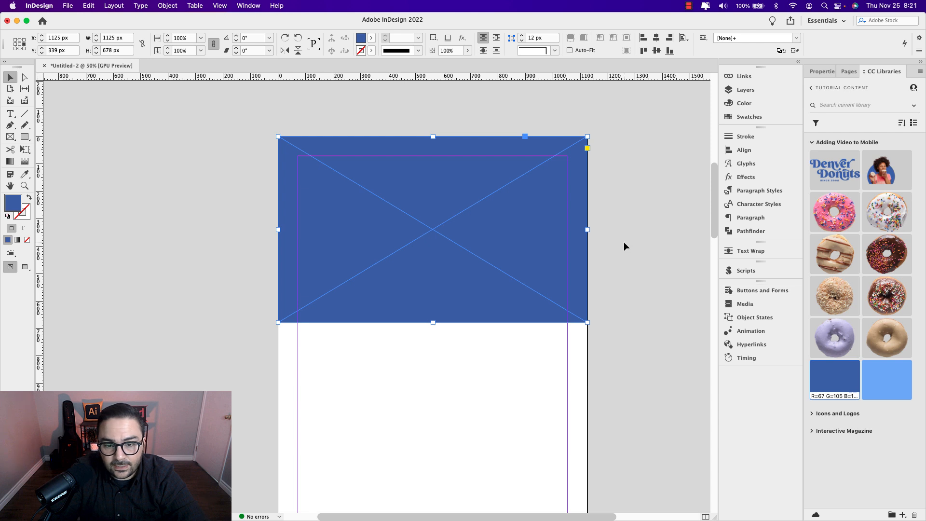
{"action": "left_click", "coordinate": [608, 243]}
- Place the Denver Donuts logo from the Adding Video to Mobile library group at full size below the blue frame
{"action": "left_click_drag", "start_coordinate": [512, 422], "coordinate": [508, 351]}
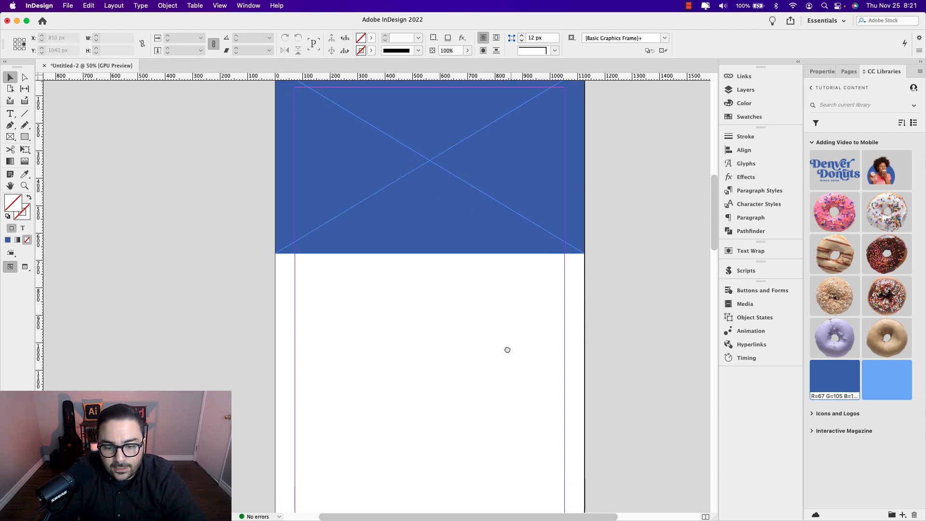
{"action": "scroll", "coordinate": [445, 288], "scroll_direction": "up", "scroll_amount": 3}
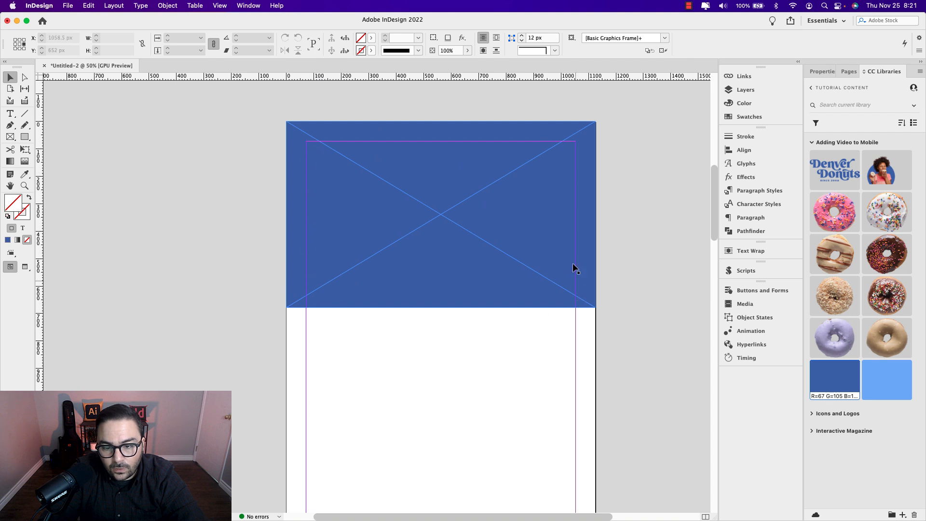
{"action": "left_click_drag", "start_coordinate": [506, 425], "coordinate": [499, 366]}
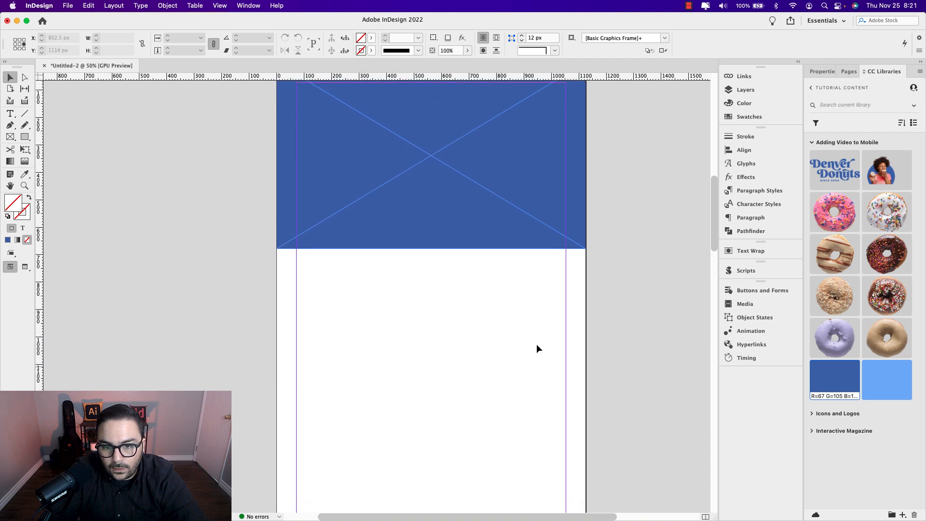
{"action": "left_click_drag", "start_coordinate": [840, 174], "coordinate": [542, 327]}
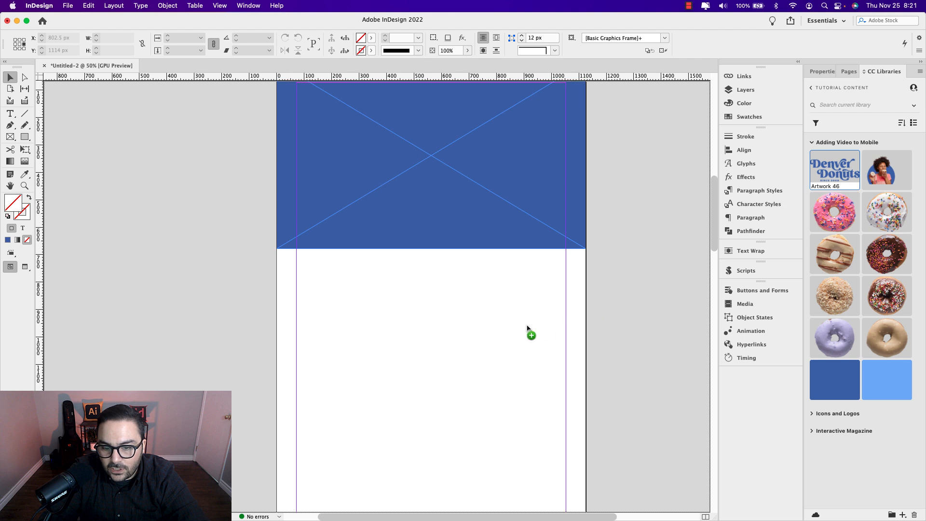
{"action": "left_click_drag", "start_coordinate": [466, 320], "coordinate": [471, 321]}
{"action": "left_click", "coordinate": [428, 307]}
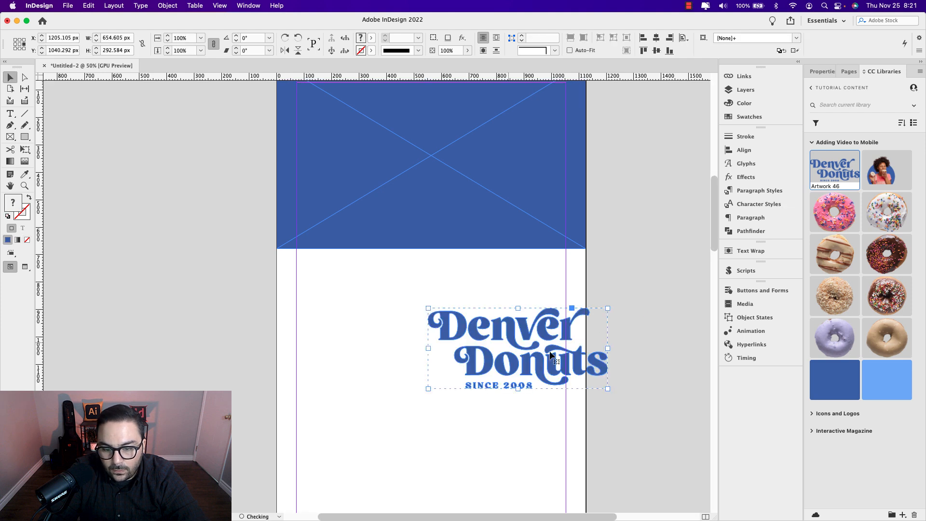
- Center the Denver Donuts logo horizontally on the page, a short distance below the blue frame
{"action": "left_click_drag", "start_coordinate": [548, 339], "coordinate": [461, 318]}
{"action": "left_click_drag", "start_coordinate": [503, 404], "coordinate": [509, 361]}
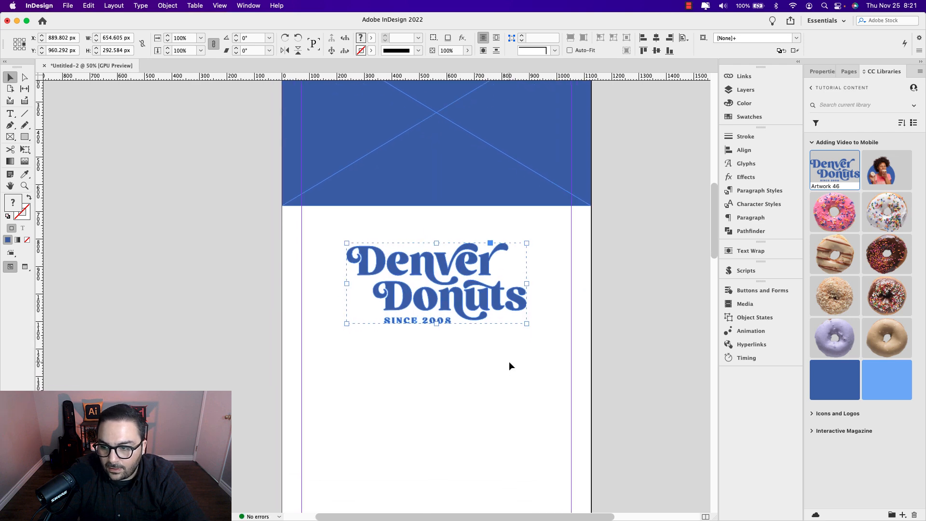
{"action": "left_click_drag", "start_coordinate": [517, 396], "coordinate": [516, 382]}
{"action": "left_click_drag", "start_coordinate": [470, 288], "coordinate": [470, 278]}
- Place the library artwork of the woman eating a donut below the logo in a frame about 584 by 572 px
{"action": "scroll", "coordinate": [489, 352], "scroll_direction": "down", "scroll_amount": 3}
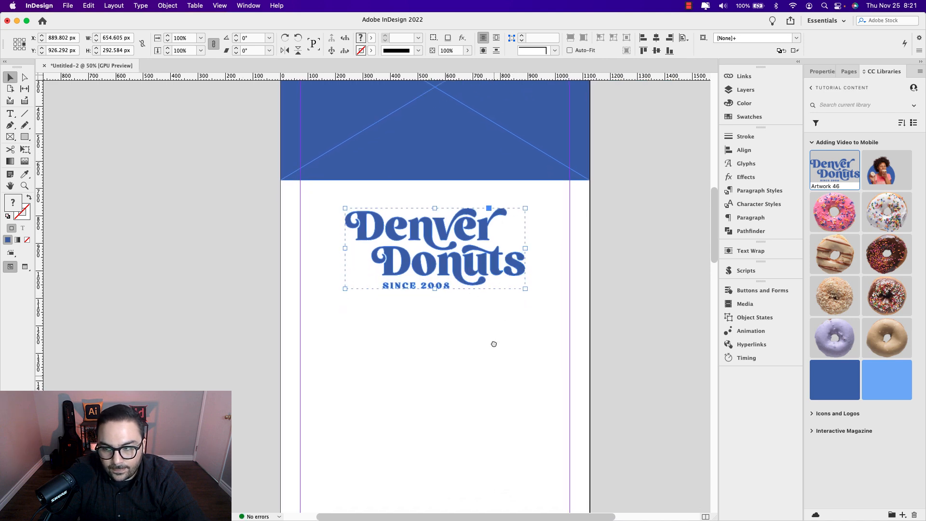
{"action": "left_click_drag", "start_coordinate": [884, 174], "coordinate": [693, 247]}
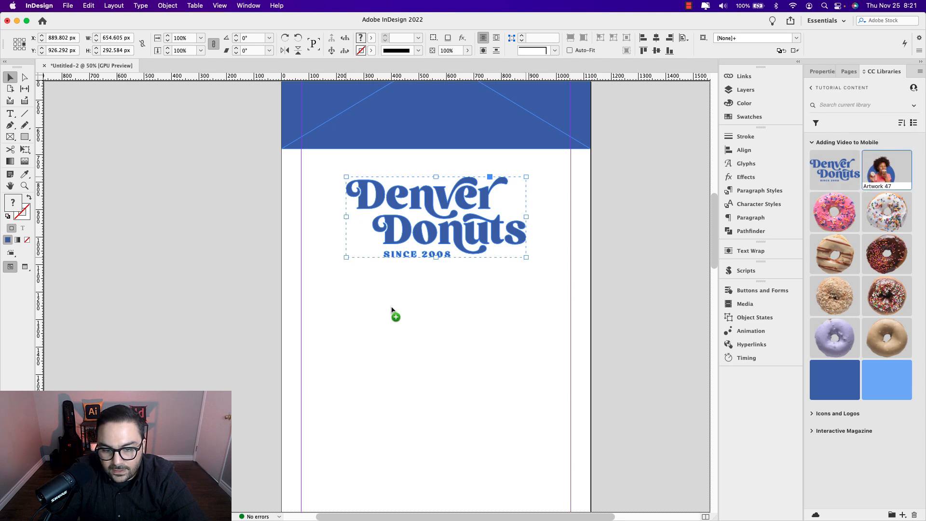
{"action": "left_click_drag", "start_coordinate": [395, 310], "coordinate": [395, 307]}
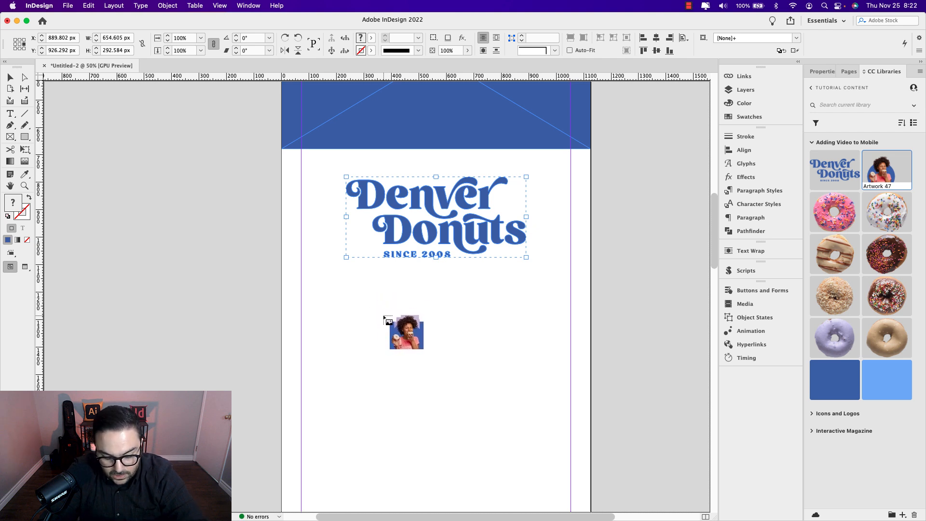
{"action": "left_click_drag", "start_coordinate": [352, 291], "coordinate": [513, 449]}
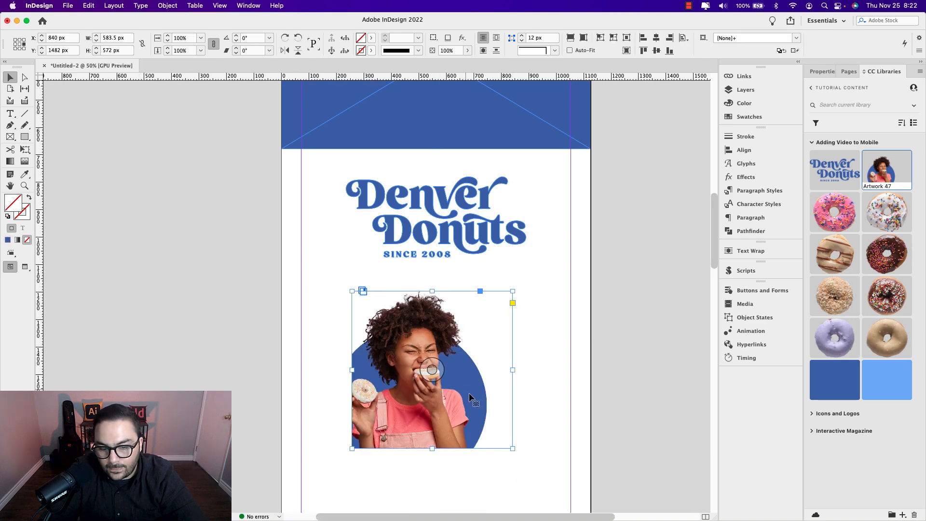
- Scale the woman artwork down to about 36% inside its frame so the whole blue circle fits
{"action": "left_click", "coordinate": [433, 371]}
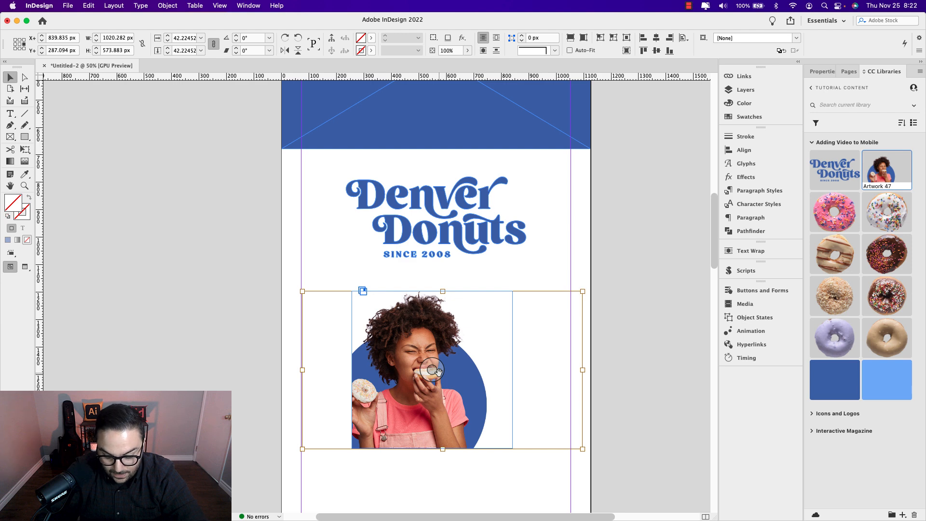
{"action": "key", "text": "super+alt+comma"}
{"action": "key", "text": "super+alt+comma"}
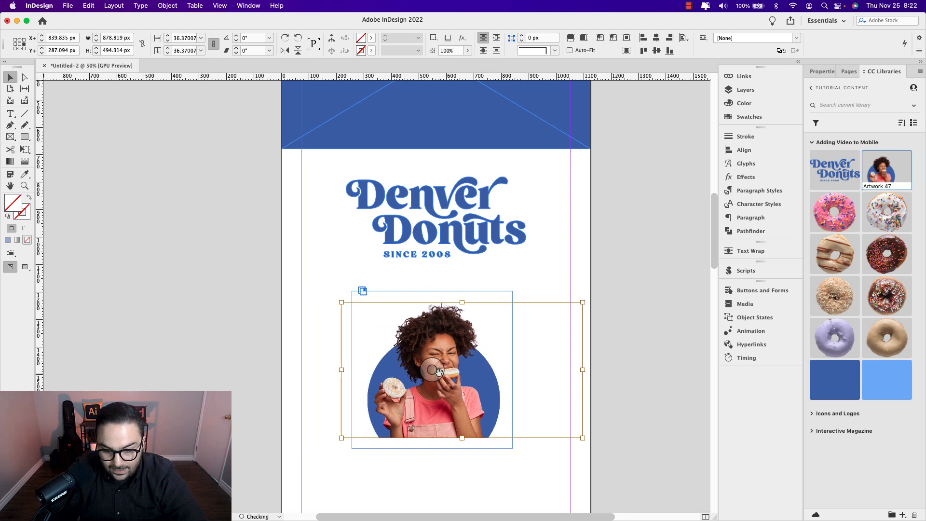
{"action": "key", "text": "Escape"}
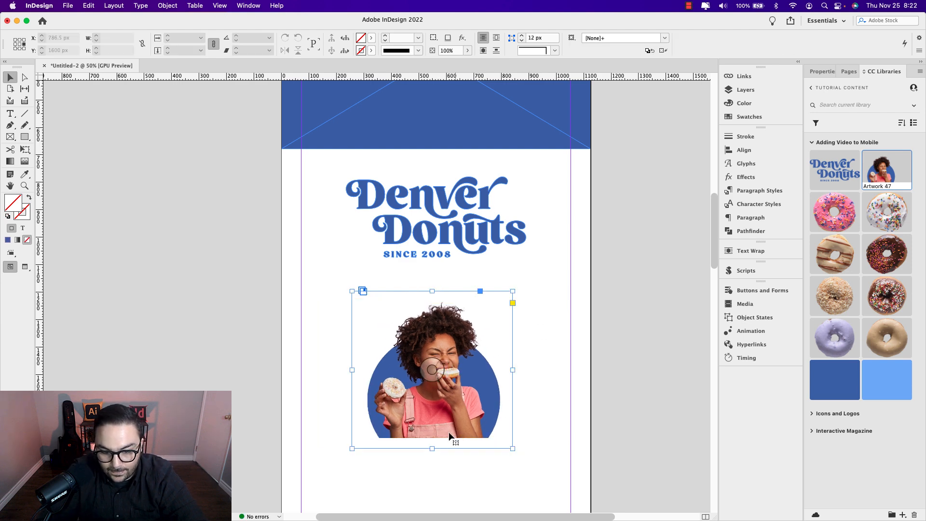
- Crop the artwork frame closer to the woman at top and bottom, and move it against the page's left margin below the logo
{"action": "left_click_drag", "start_coordinate": [433, 448], "coordinate": [413, 415]}
{"action": "left_click", "coordinate": [380, 280]}
{"action": "left_click", "coordinate": [380, 286]}
{"action": "left_click_drag", "start_coordinate": [382, 283], "coordinate": [382, 289]}
{"action": "left_click_drag", "start_coordinate": [397, 411], "coordinate": [396, 396]}
{"action": "left_click", "coordinate": [493, 357]}
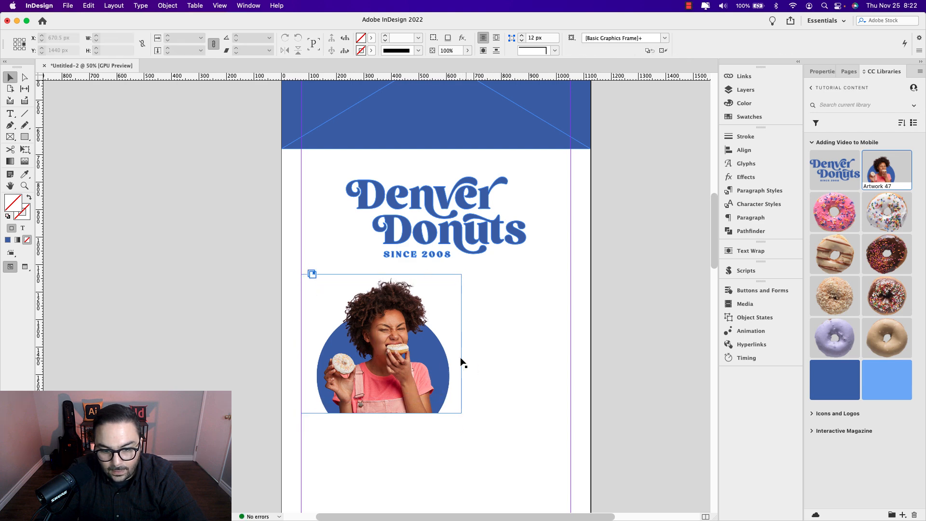
- Shift the woman artwork sideways so the outer edge of its blue circle sits on the page's left margin
{"action": "left_click_drag", "start_coordinate": [435, 361], "coordinate": [423, 366]}
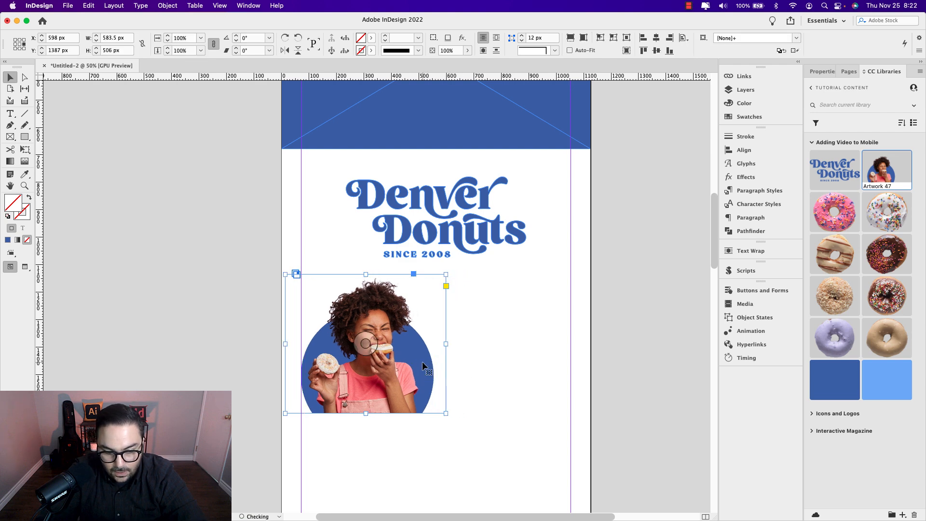
{"action": "left_click", "coordinate": [465, 360]}
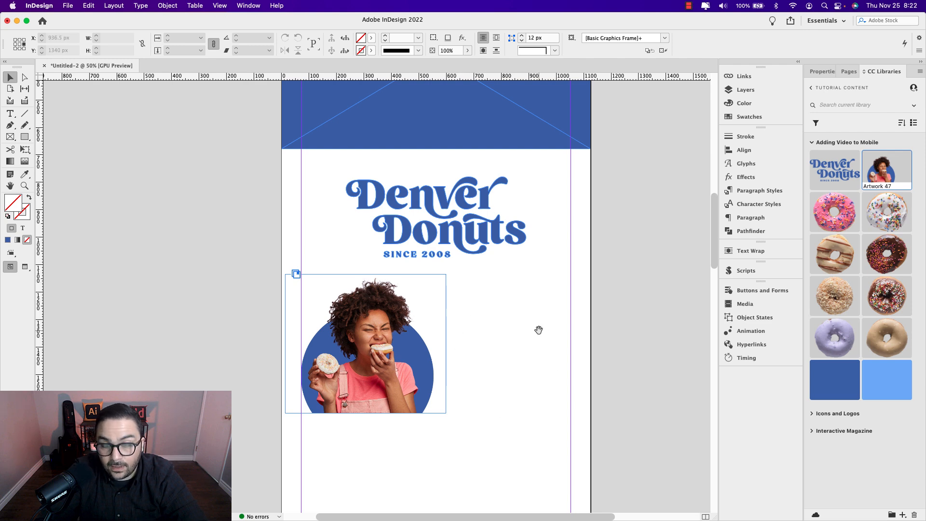
{"action": "left_click_drag", "start_coordinate": [537, 324], "coordinate": [517, 328]}
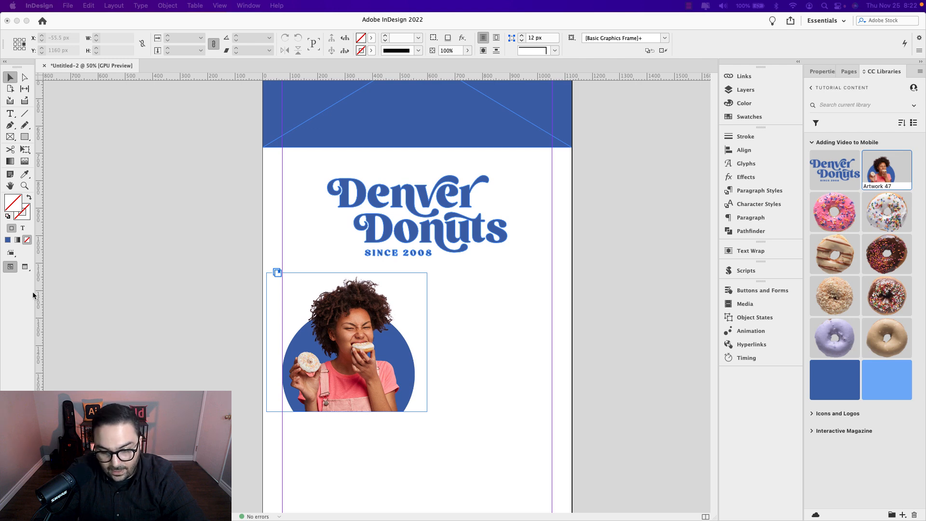
{"action": "left_click", "coordinate": [472, 331]}
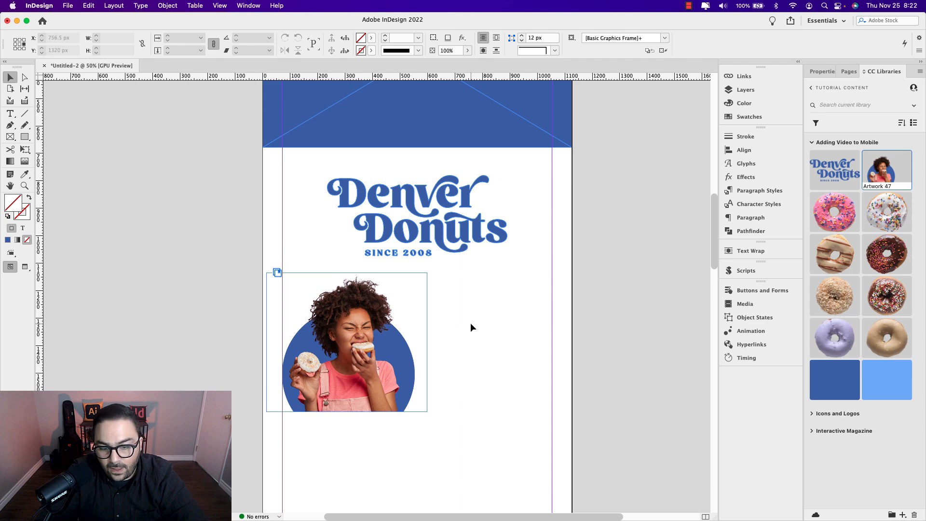
- Paste the founder's name and job title beside the artwork up to the right margin, apply the CEO Name style, and deepen the frame
{"action": "key", "text": "super+v"}
{"action": "left_click_drag", "start_coordinate": [383, 292], "coordinate": [553, 294]}
{"action": "double_click", "coordinate": [472, 293]}
{"action": "key", "text": "super+a"}
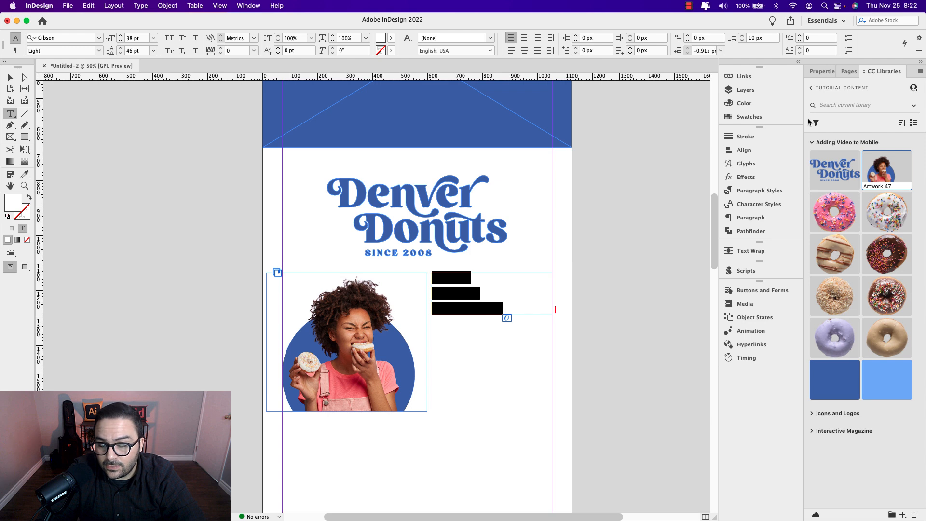
{"action": "left_click", "coordinate": [749, 192]}
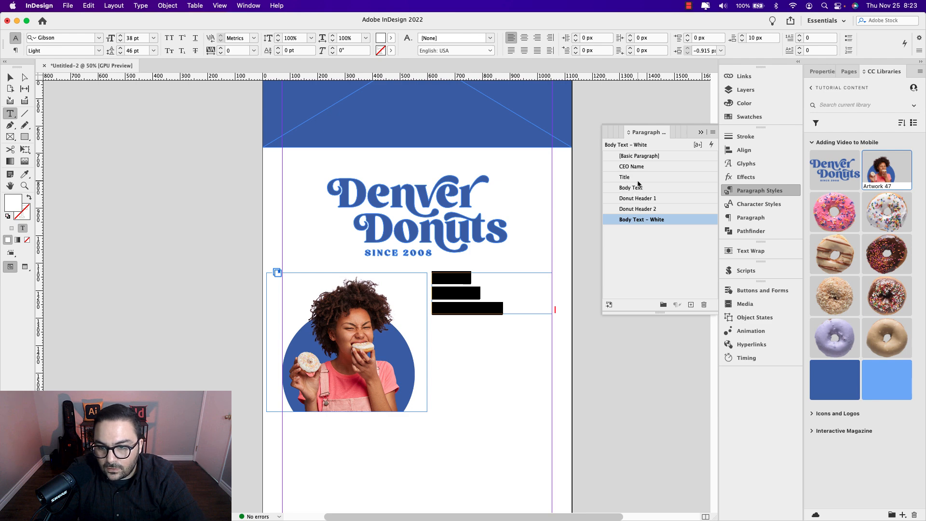
{"action": "left_click", "coordinate": [638, 166]}
{"action": "left_click", "coordinate": [494, 300]}
{"action": "left_click", "coordinate": [10, 77]}
{"action": "left_click_drag", "start_coordinate": [493, 314], "coordinate": [496, 347]}
- Apply the Title paragraph style to the "Founder & Baker" line and fit the text frame to its content
{"action": "double_click", "coordinate": [532, 314]}
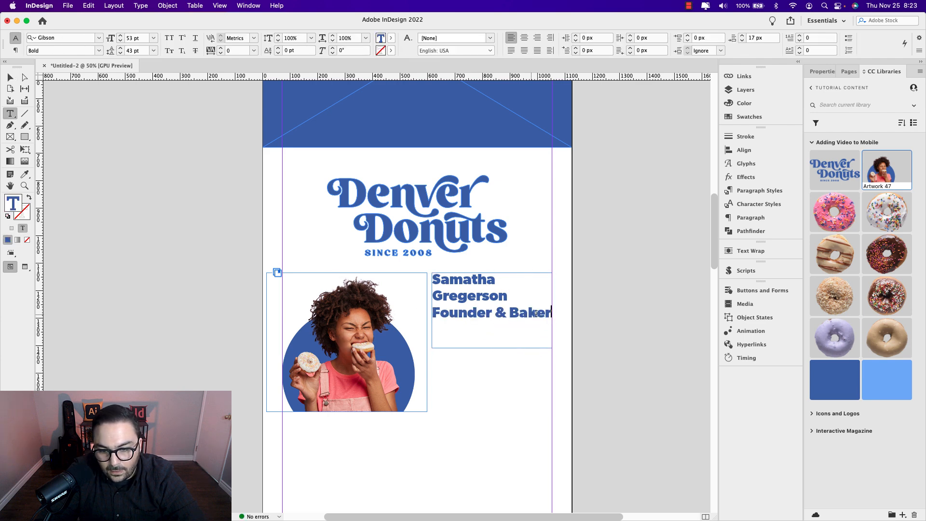
{"action": "left_click_drag", "start_coordinate": [551, 313], "coordinate": [435, 312]}
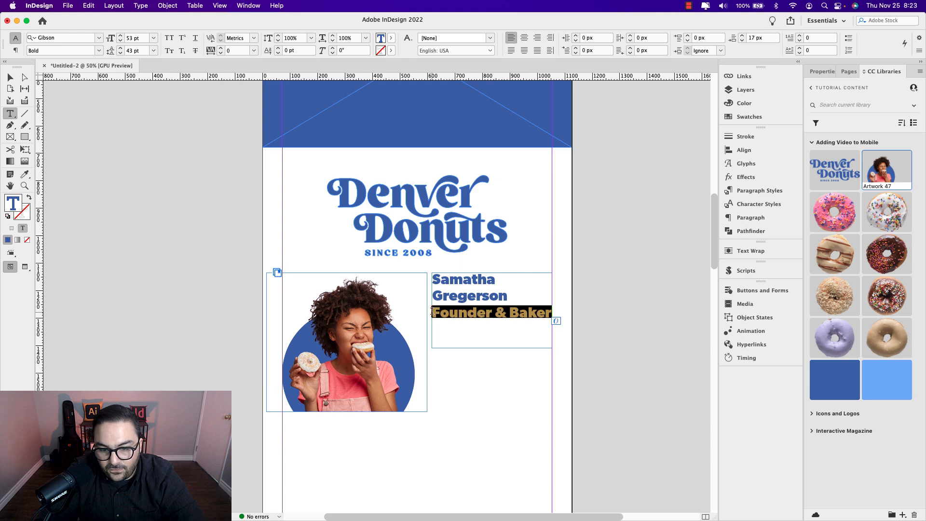
{"action": "left_click", "coordinate": [745, 191]}
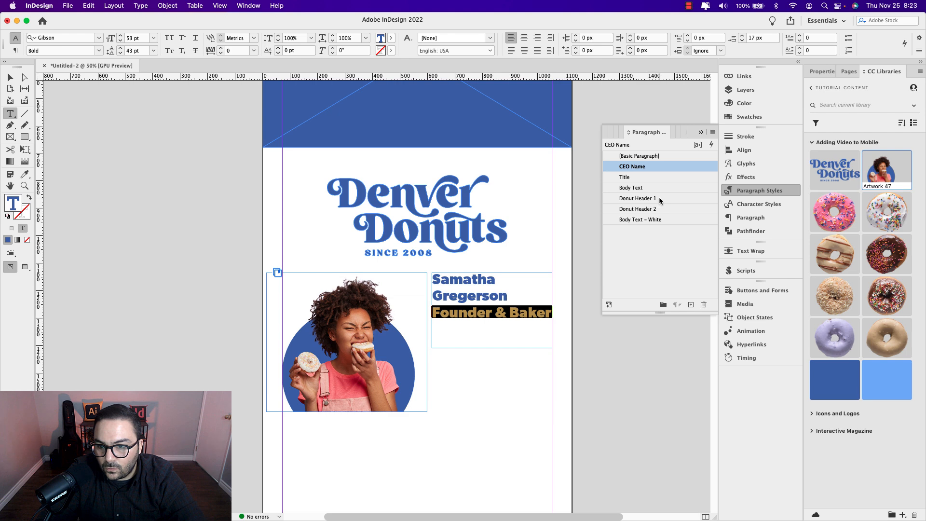
{"action": "left_click", "coordinate": [630, 180]}
{"action": "left_click", "coordinate": [469, 313]}
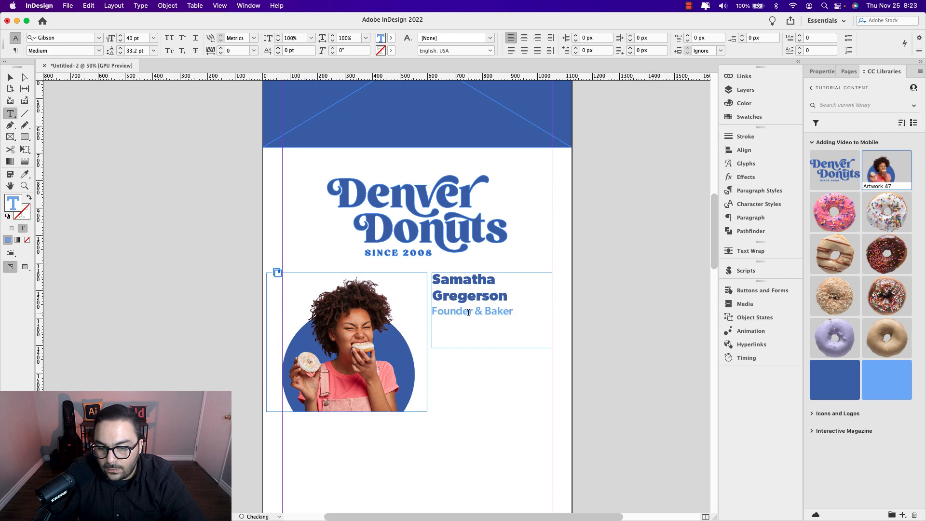
{"action": "key", "text": "Escape"}
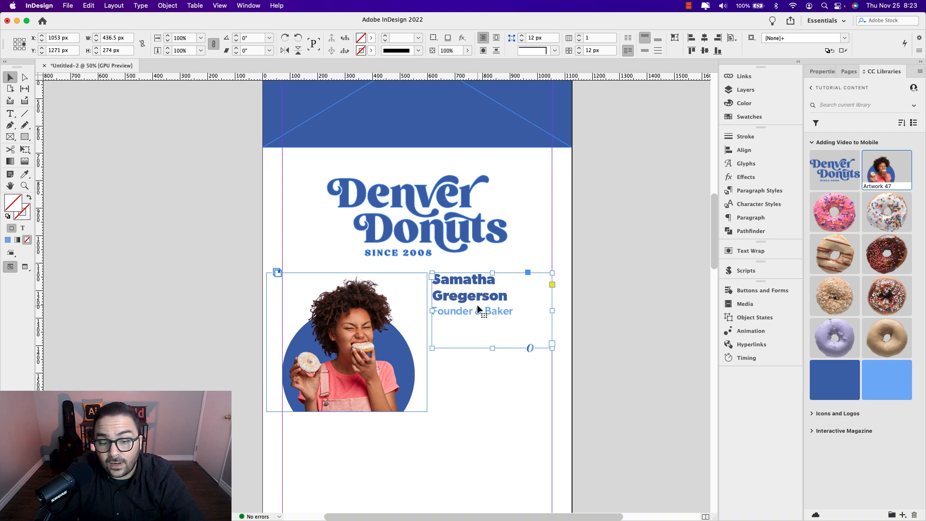
{"action": "double_click", "coordinate": [491, 349]}
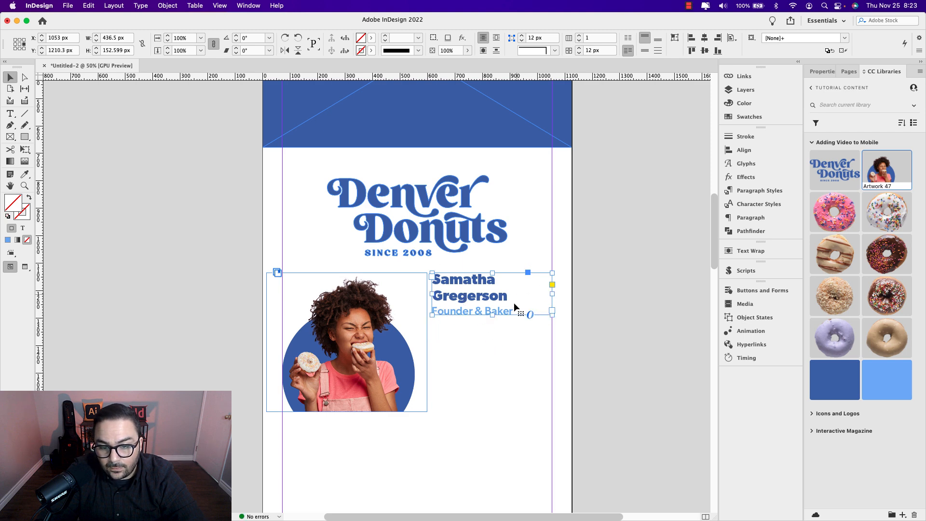
- Paste the founder's biography below the job title in a frame about 436.5 px wide, reaching down to the artwork's bottom edge
{"action": "key", "text": "super+equal"}
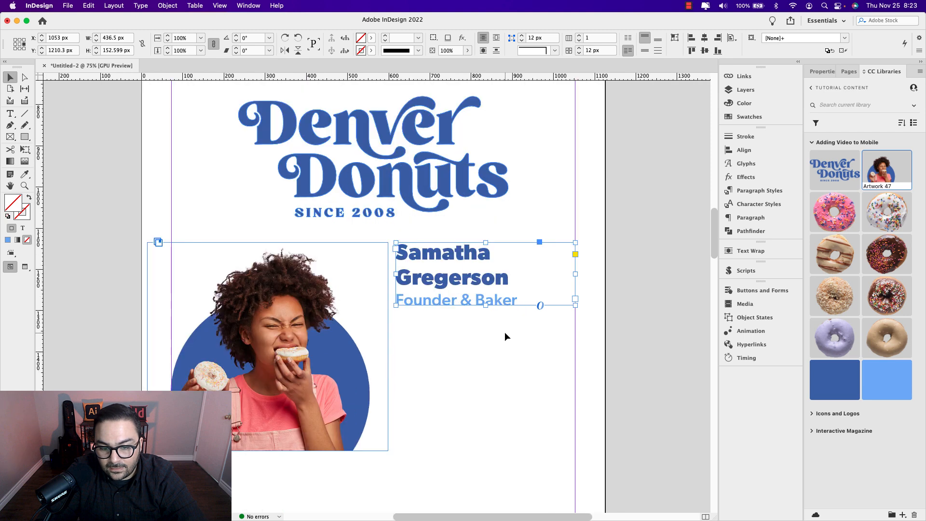
{"action": "left_click_drag", "start_coordinate": [513, 342], "coordinate": [492, 315]}
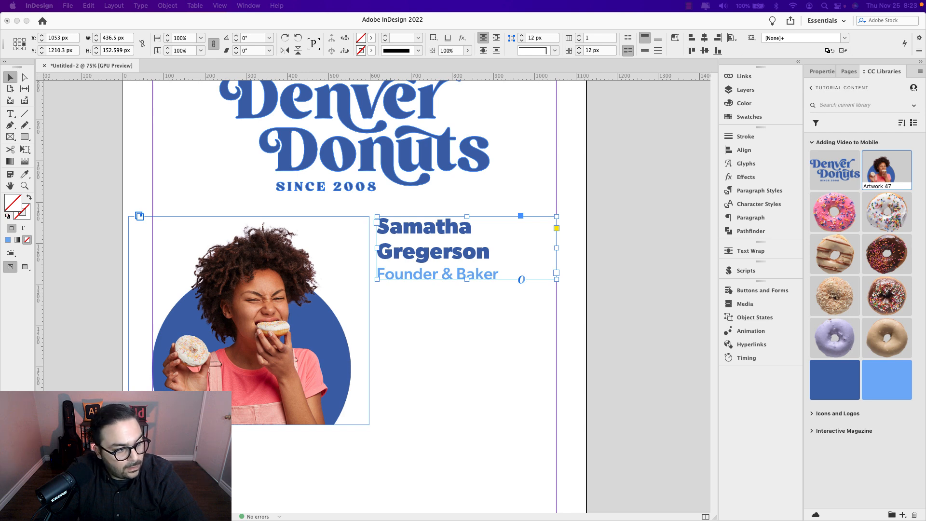
{"action": "left_click", "coordinate": [427, 301]}
{"action": "key", "text": "super+v"}
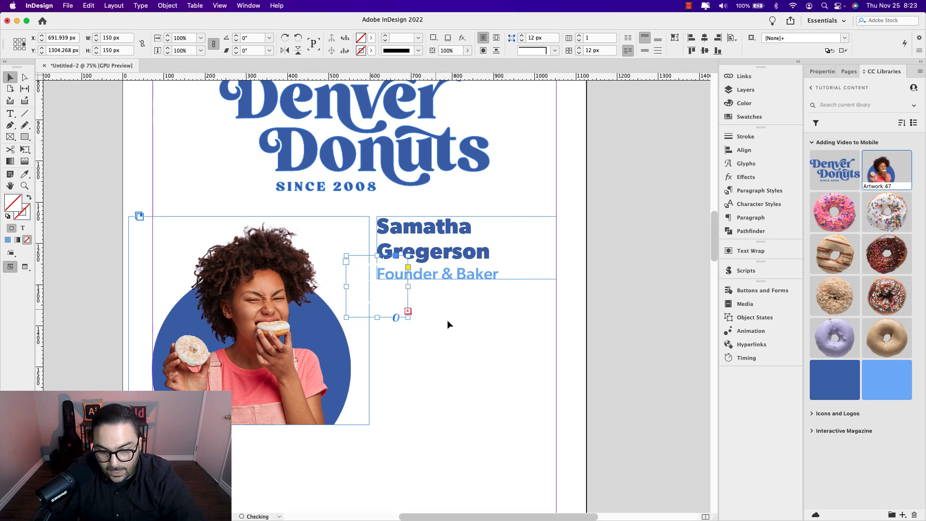
{"action": "left_click_drag", "start_coordinate": [397, 302], "coordinate": [557, 325]}
{"action": "left_click_drag", "start_coordinate": [468, 352], "coordinate": [468, 425]}
- Apply the Body Text paragraph style to the whole biography and fit its frame to the text
{"action": "double_click", "coordinate": [479, 365]}
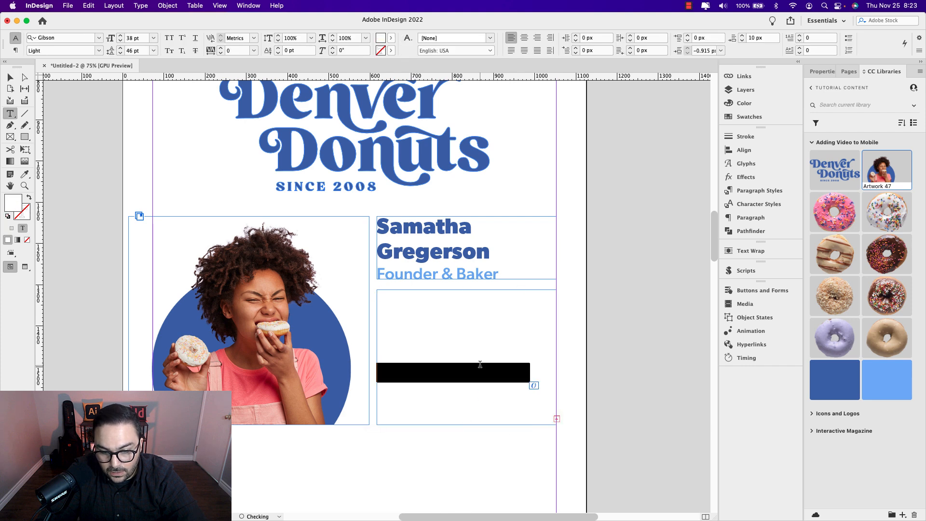
{"action": "key", "text": "super+a"}
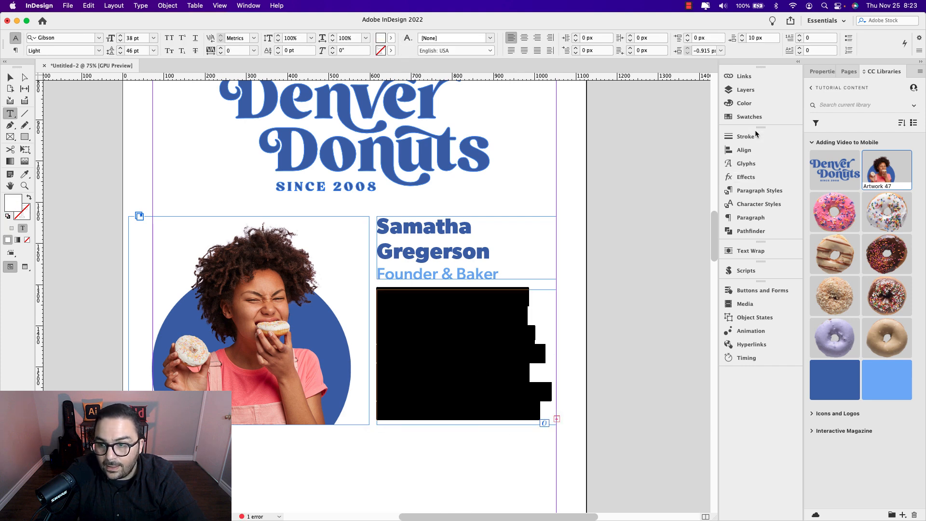
{"action": "left_click", "coordinate": [734, 191]}
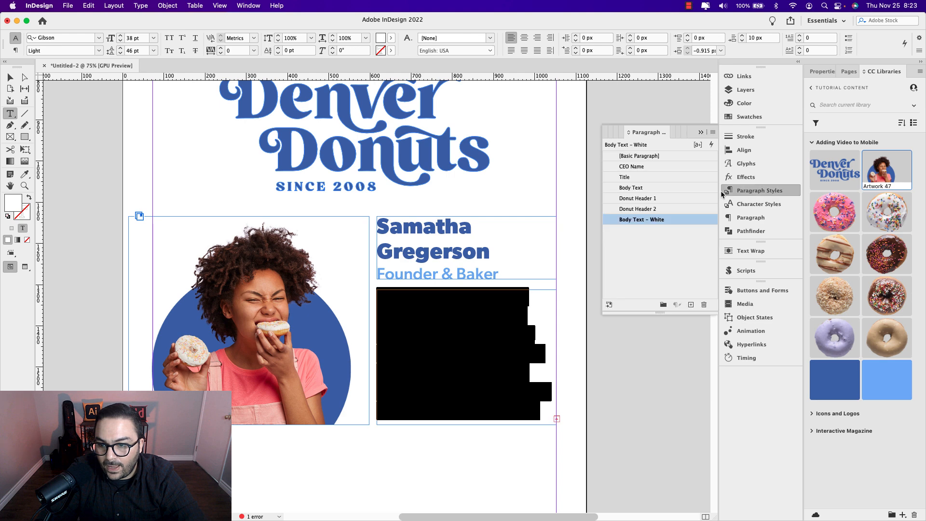
{"action": "left_click", "coordinate": [632, 187]}
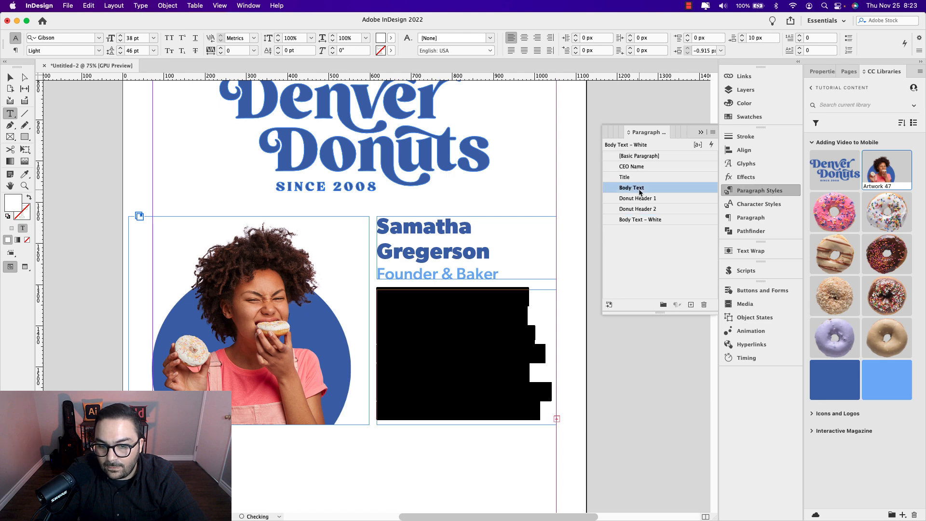
{"action": "left_click", "coordinate": [98, 117]}
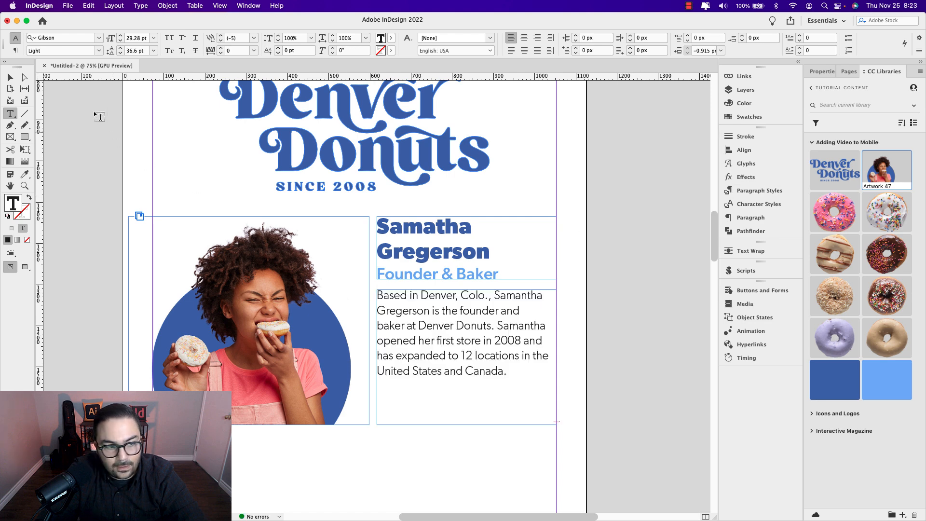
{"action": "left_click", "coordinate": [9, 77]}
{"action": "double_click", "coordinate": [466, 425]}
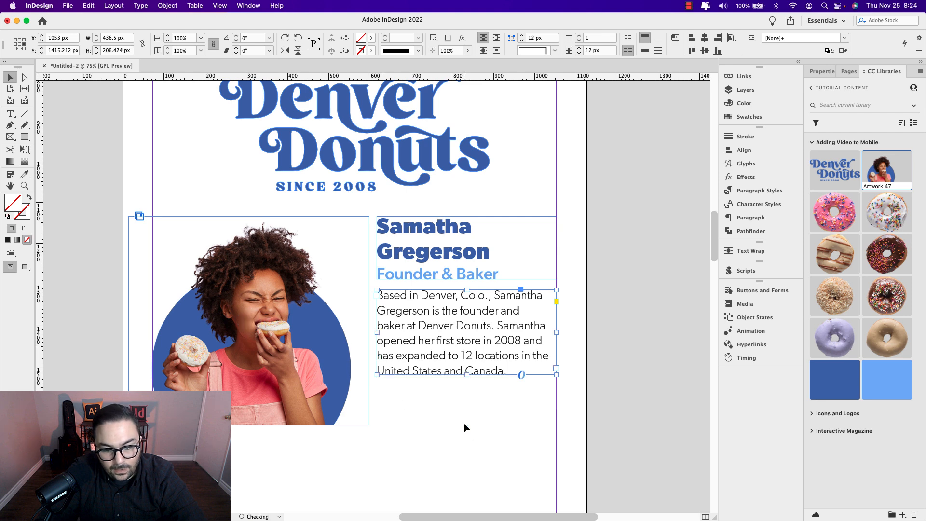
{"action": "left_click", "coordinate": [513, 423]}
- Move the name and biography frames down together so the biography's bottom edge lines up with the bottom of the woman artwork
{"action": "left_click_drag", "start_coordinate": [484, 405], "coordinate": [506, 336]}
{"action": "left_click", "coordinate": [471, 285]}
{"action": "left_click", "coordinate": [472, 199], "text": "shift"}
{"action": "left_click_drag", "start_coordinate": [513, 254], "coordinate": [514, 278]}
{"action": "left_click", "coordinate": [499, 354]}
{"action": "key", "text": "w"}
{"action": "scroll", "coordinate": [499, 353], "scroll_direction": "down", "scroll_amount": 1}
{"action": "key", "text": "super+minus"}
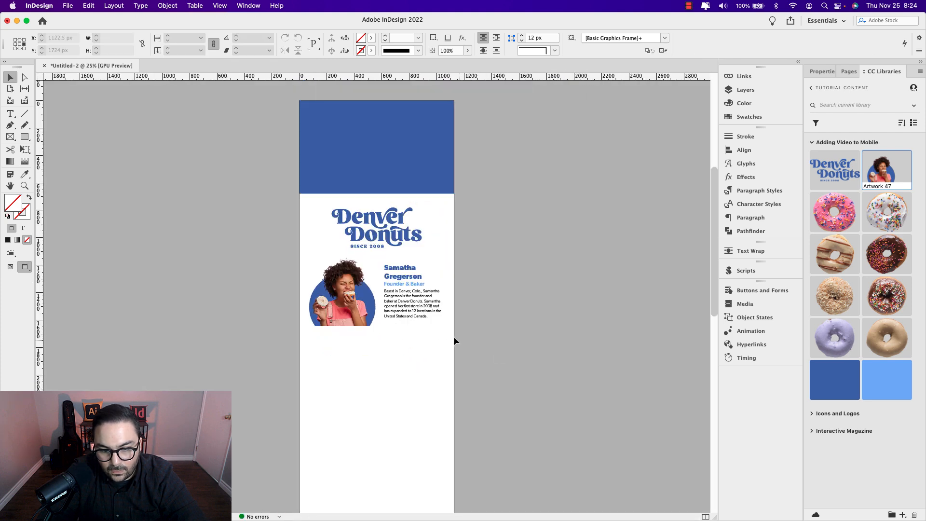
{"action": "left_click", "coordinate": [411, 315]}
{"action": "left_click_drag", "start_coordinate": [416, 311], "coordinate": [419, 321]}
{"action": "left_click", "coordinate": [420, 344]}
- Draw a horizontal line about 508.5 px long from the left margin along the bottom edge of the woman artwork
{"action": "key", "text": "super+equal"}
{"action": "key", "text": "super+equal"}
{"action": "key", "text": "space"}
{"action": "left_click_drag", "start_coordinate": [574, 328], "coordinate": [498, 357]}
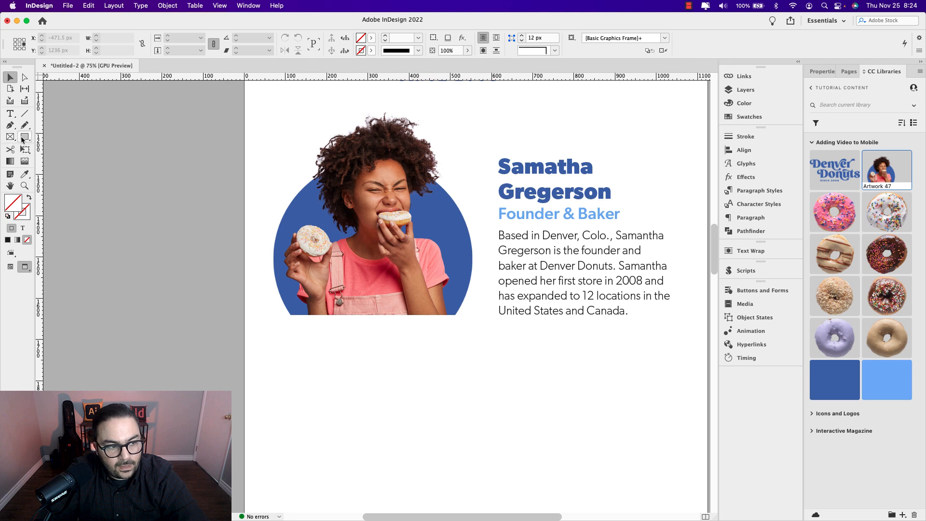
{"action": "left_click", "coordinate": [24, 113]}
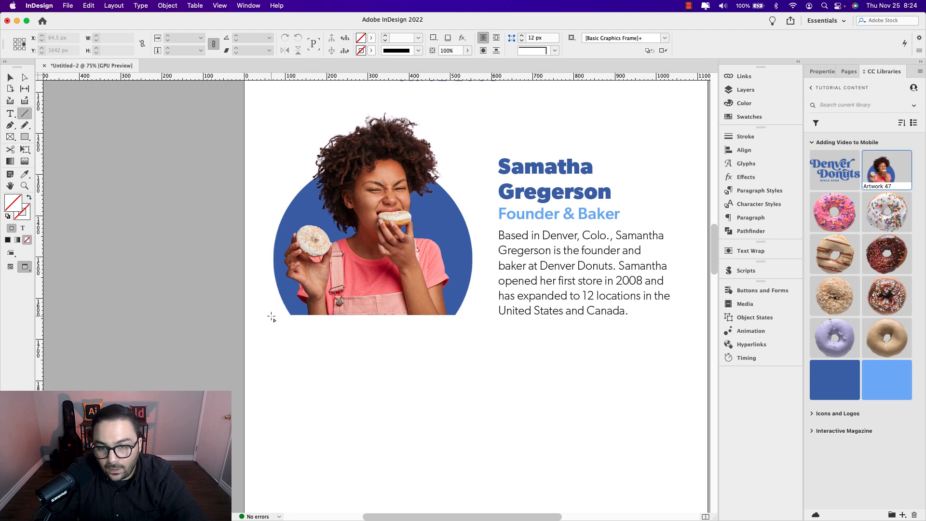
{"action": "key", "text": "w"}
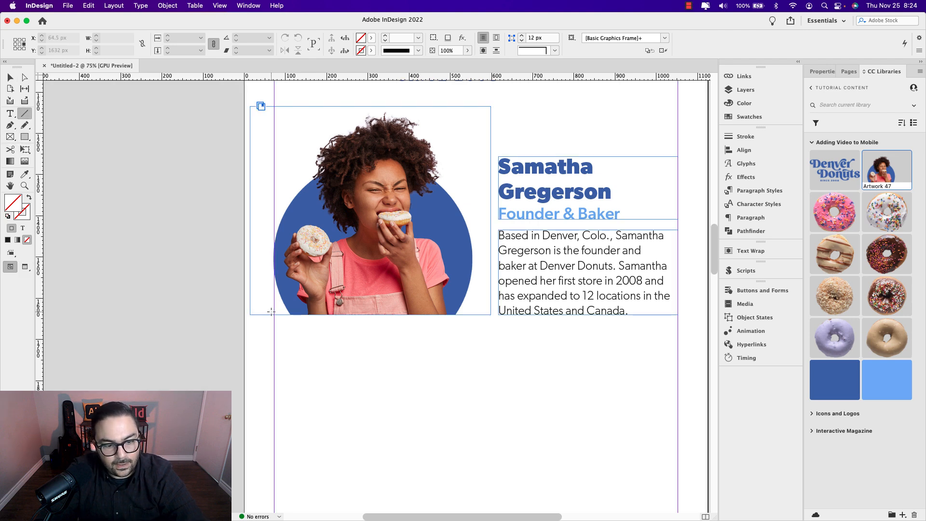
{"action": "left_click_drag", "start_coordinate": [273, 316], "coordinate": [484, 319]}
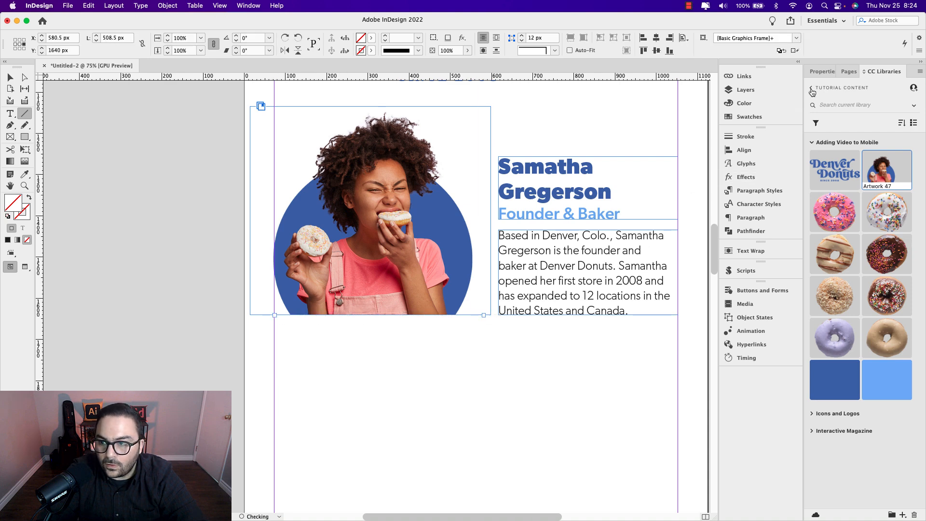
- Set the line's stroke weight to 0.5 pt and check up close in preview mode how it meets the artwork
{"action": "left_click", "coordinate": [823, 73]}
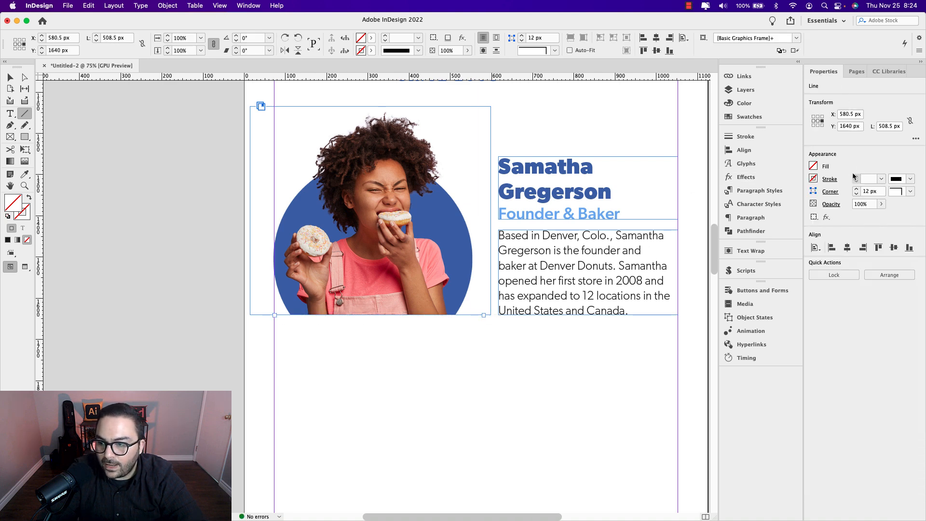
{"action": "left_click", "coordinate": [881, 179]}
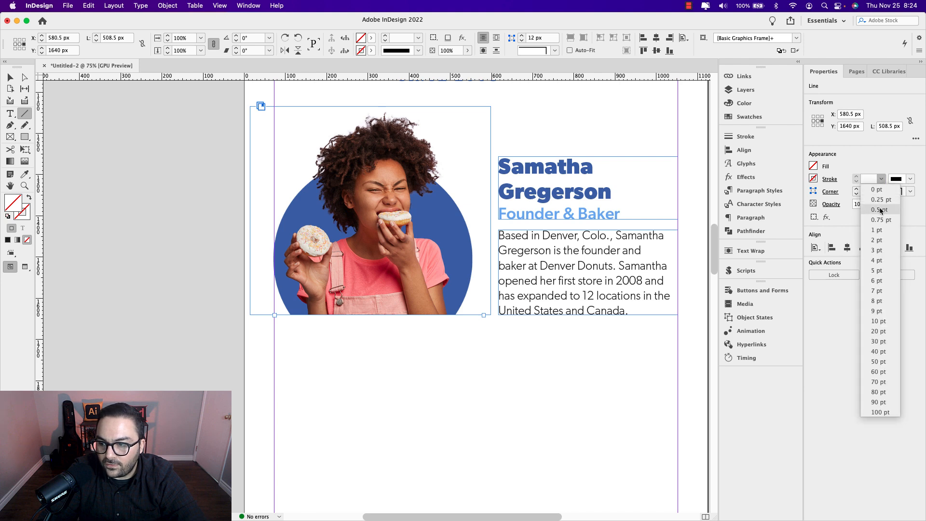
{"action": "left_click", "coordinate": [886, 210]}
{"action": "left_click", "coordinate": [11, 77]}
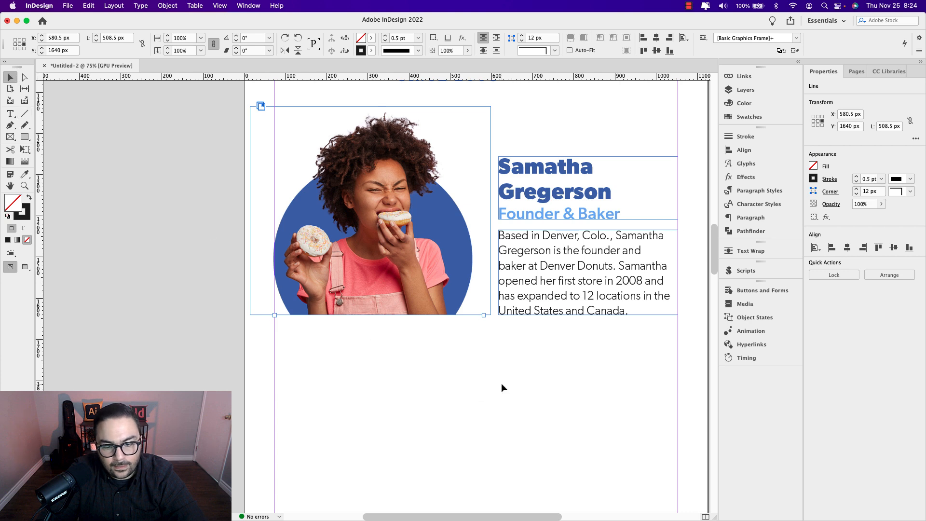
{"action": "key", "text": "w"}
{"action": "left_click", "coordinate": [460, 326]}
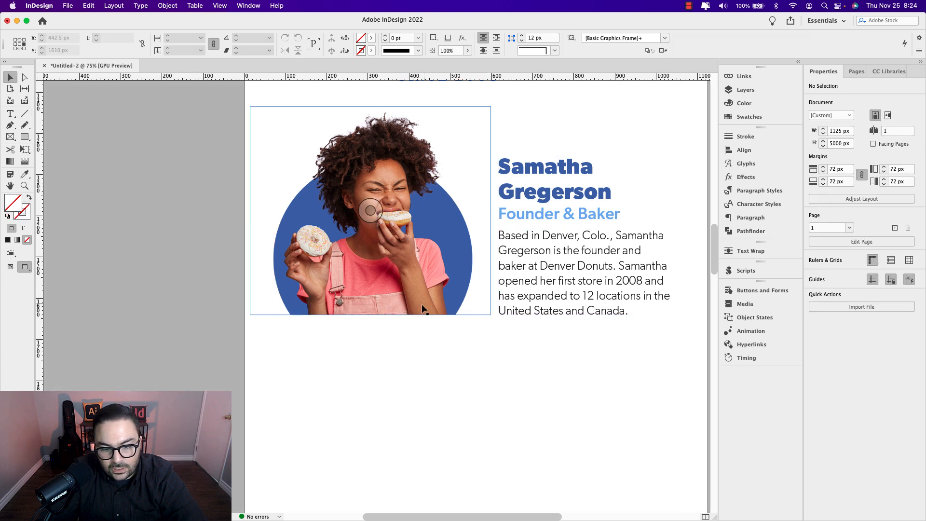
{"action": "scroll", "coordinate": [385, 311], "scroll_direction": "up", "scroll_amount": 2}
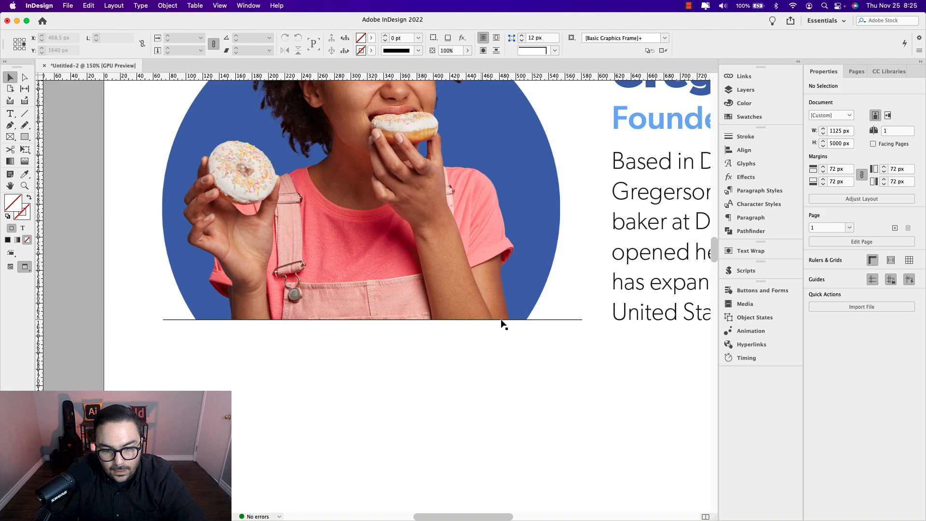
{"action": "left_click", "coordinate": [549, 320]}
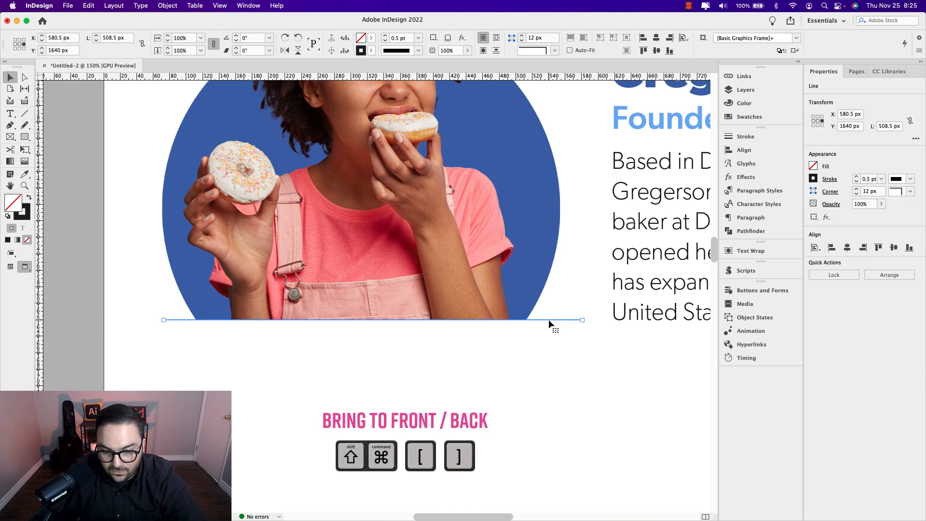
{"action": "left_click", "coordinate": [546, 340]}
- Move the woman artwork, line and both text frames down together by about 40 px to leave more space below the logo
{"action": "scroll", "coordinate": [545, 340], "scroll_direction": "down", "scroll_amount": 3}
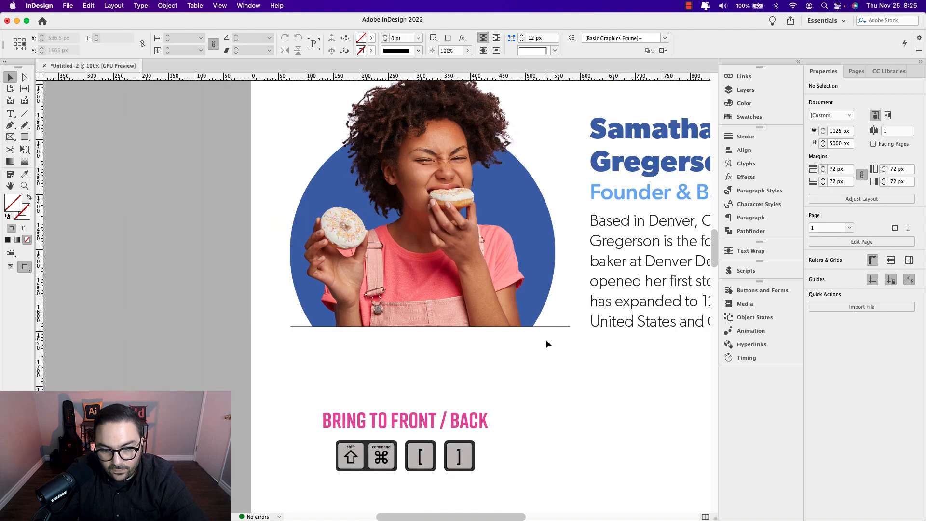
{"action": "scroll", "coordinate": [546, 339], "scroll_direction": "right", "scroll_amount": 3}
{"action": "left_click_drag", "start_coordinate": [227, 213], "coordinate": [529, 334]}
{"action": "key", "text": "shift+Down"}
{"action": "key", "text": "shift+Down"}
{"action": "key", "text": "shift+Down"}
{"action": "key", "text": "shift+Down"}
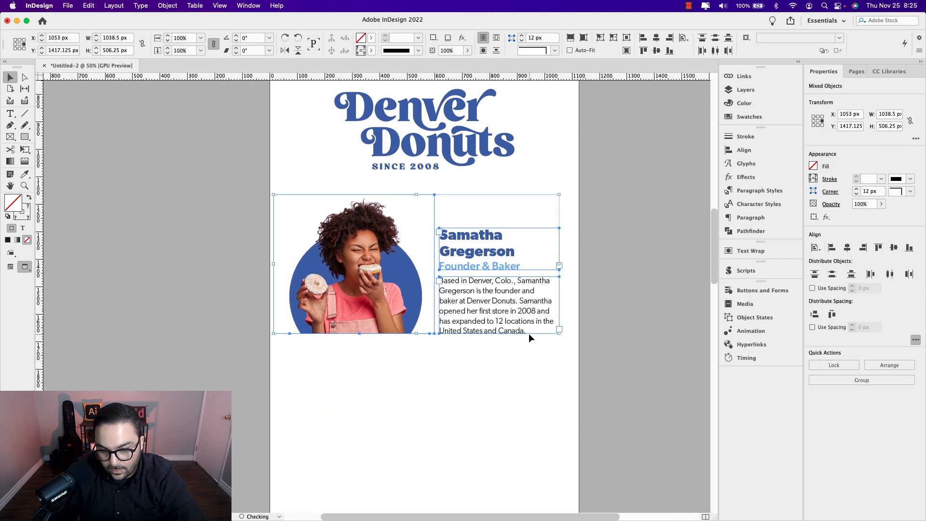
{"action": "left_click", "coordinate": [495, 386]}
{"action": "left_click_drag", "start_coordinate": [496, 428], "coordinate": [481, 272]}
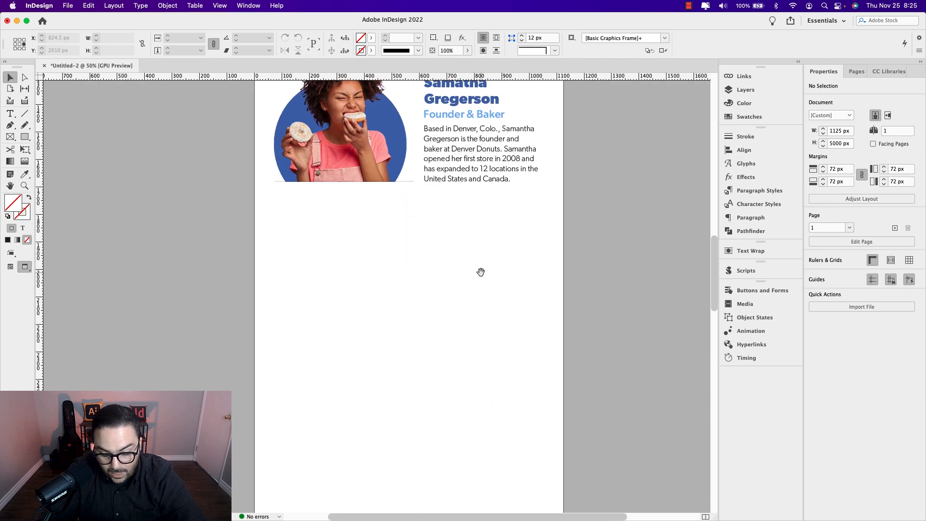
{"action": "key", "text": "w"}
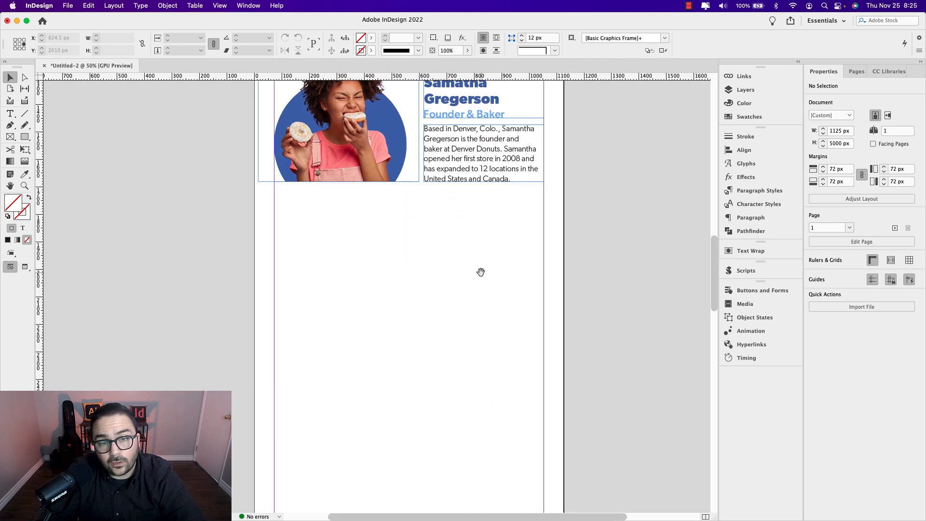
{"action": "key", "text": "w"}
{"action": "key", "text": "w"}
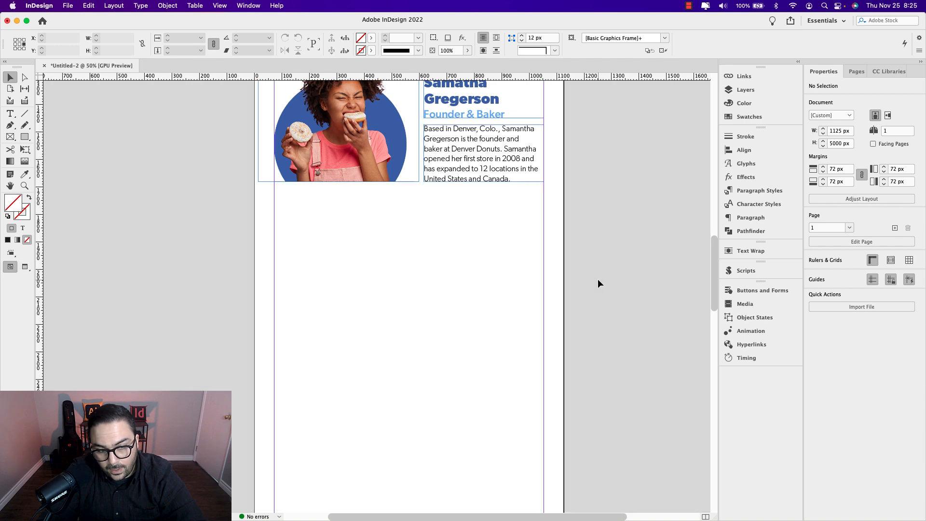
{"action": "key", "text": "w"}
{"action": "key", "text": "w"}
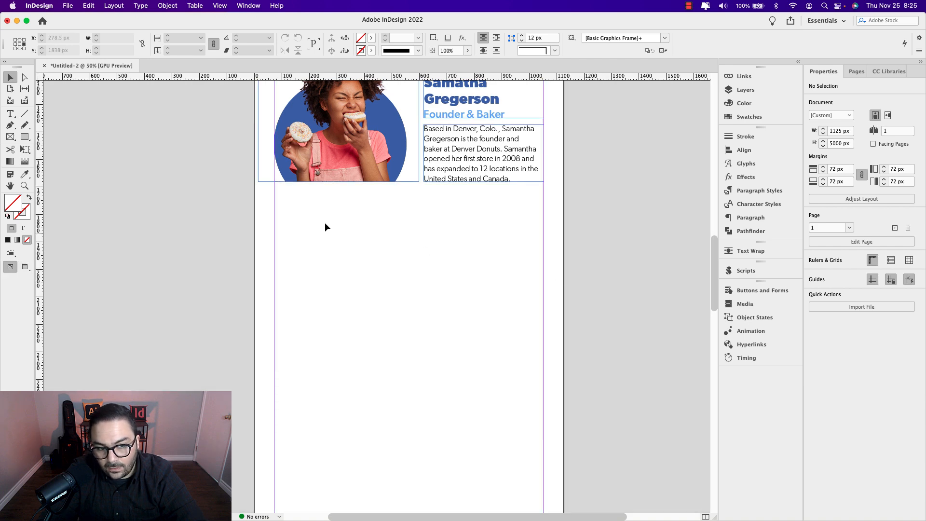
- Place the pink sprinkled donut from the library below the founder section and crop the bottom of its frame to about 311 px high
{"action": "mouse_move", "coordinate": [480, 229]}
{"action": "left_mouse_down"}
{"action": "mouse_move", "coordinate": [474, 339]}
{"action": "mouse_move", "coordinate": [474, 233]}
{"action": "left_mouse_up"}
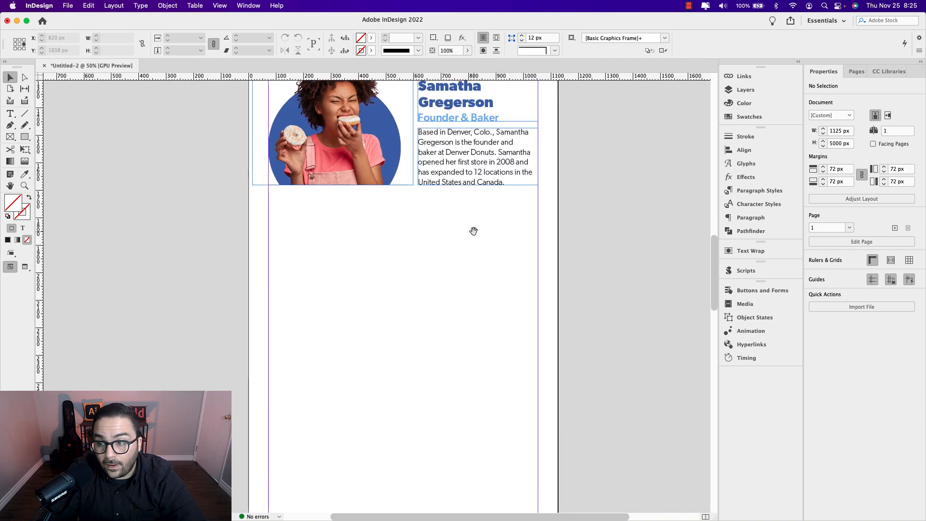
{"action": "left_click", "coordinate": [890, 75]}
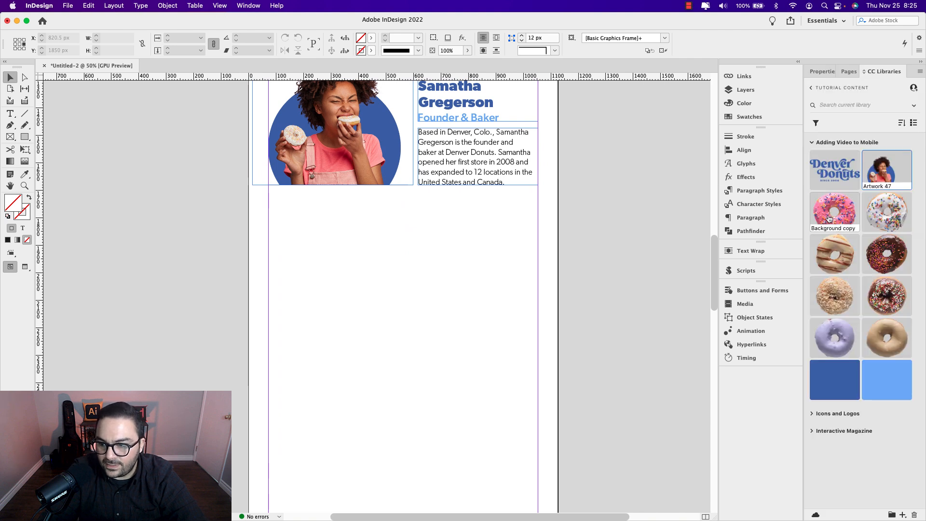
{"action": "left_click_drag", "start_coordinate": [843, 220], "coordinate": [401, 238]}
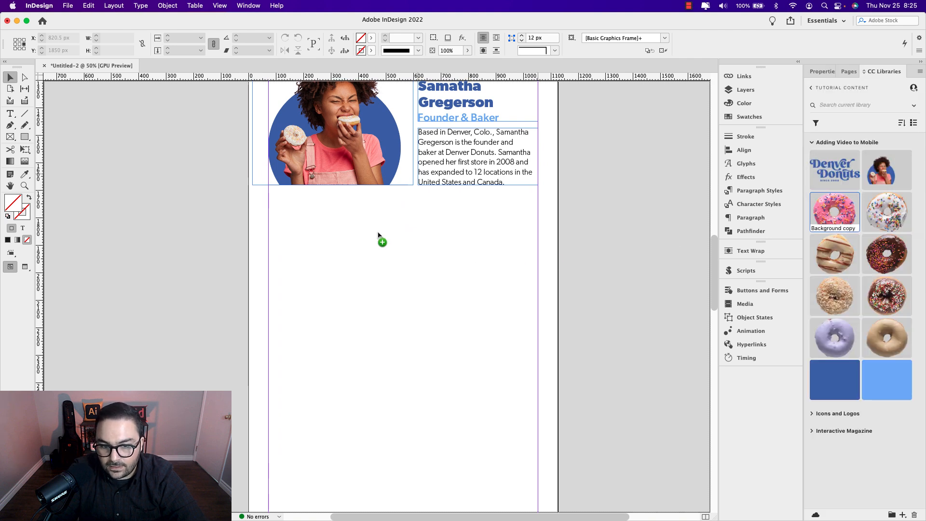
{"action": "left_click_drag", "start_coordinate": [318, 228], "coordinate": [316, 233]}
{"action": "left_click", "coordinate": [296, 231]}
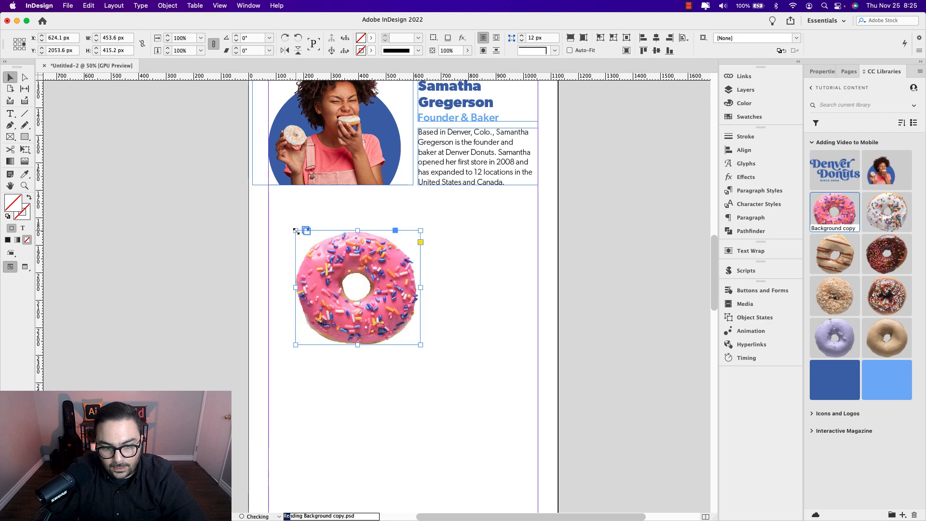
{"action": "left_click_drag", "start_coordinate": [401, 268], "coordinate": [372, 257]}
{"action": "left_click_drag", "start_coordinate": [347, 338], "coordinate": [345, 311]}
{"action": "left_click", "coordinate": [280, 217]}
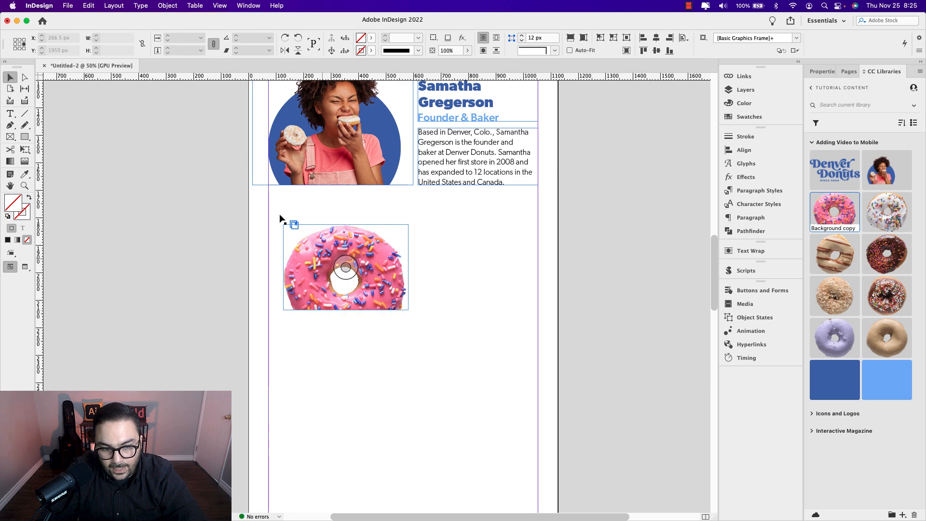
- Duplicate the thin line under the woman artwork down to the cropped donut's bottom edge and check it in preview mode
{"action": "left_click", "coordinate": [397, 184]}
{"action": "left_click_drag", "start_coordinate": [398, 184], "coordinate": [398, 313]}
{"action": "key", "text": "w"}
{"action": "left_click", "coordinate": [453, 315]}
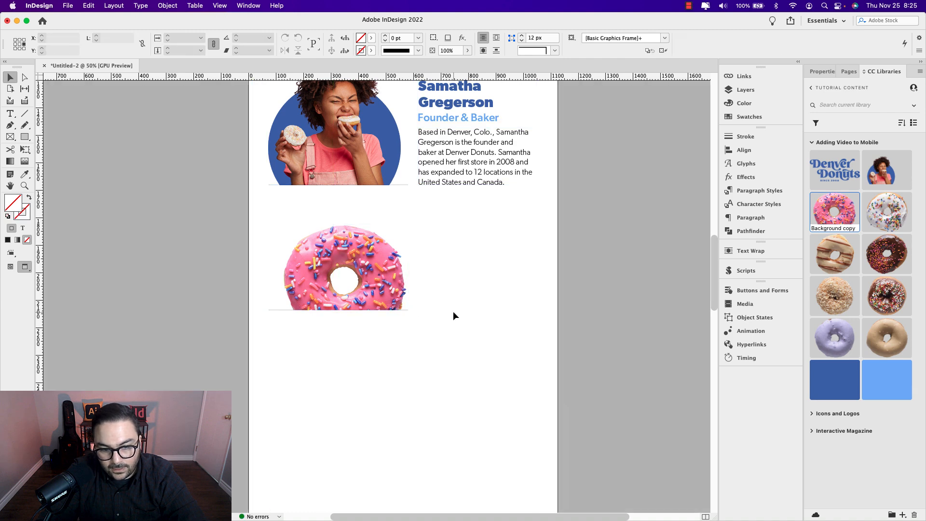
- Move the donut and its line down together to a Y position of about 2076 px
{"action": "left_click", "coordinate": [401, 289]}
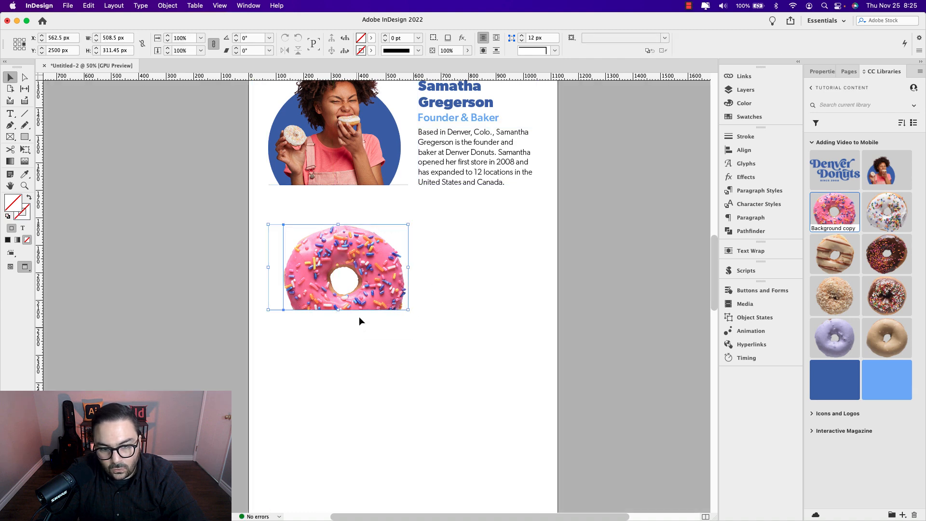
{"action": "left_click_drag", "start_coordinate": [371, 295], "coordinate": [373, 322]}
{"action": "key", "text": "w"}
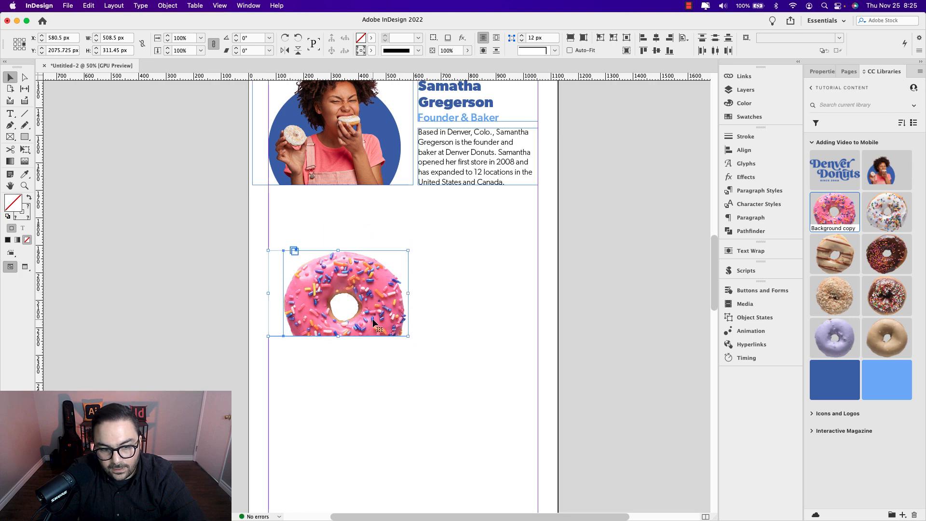
- Extend the right end of the donut's line about 25 px past the donut and view it in preview mode
{"action": "scroll", "coordinate": [373, 322], "scroll_direction": "up", "scroll_amount": 1}
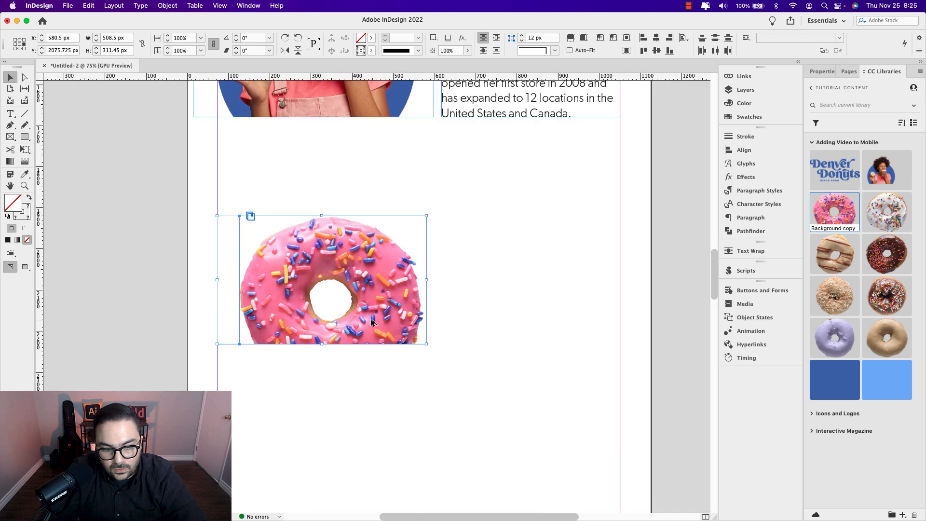
{"action": "left_click", "coordinate": [477, 328]}
{"action": "key", "text": "w"}
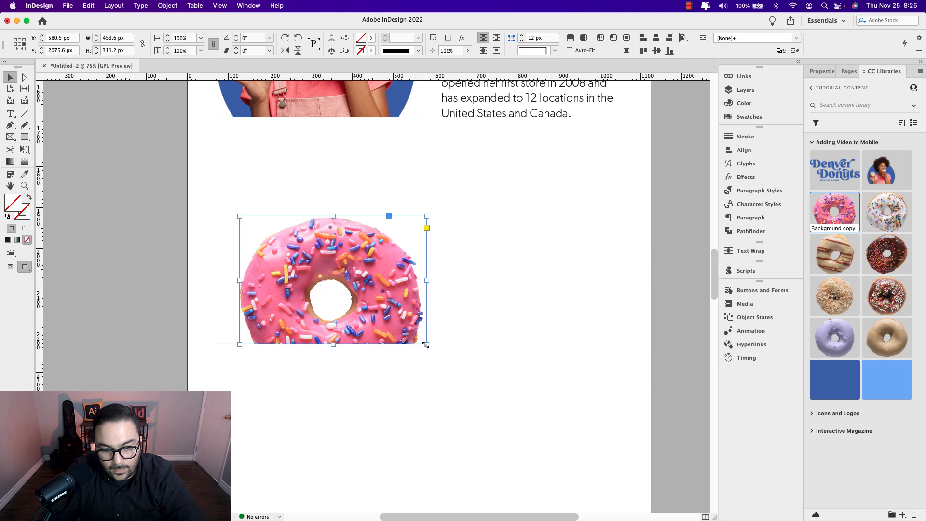
{"action": "left_click", "coordinate": [224, 344]}
{"action": "left_click_drag", "start_coordinate": [427, 345], "coordinate": [438, 346]}
{"action": "left_click", "coordinate": [574, 234]}
- Paste the copied Strawberry Sprinkle text beside the pink donut in a frame about 446.5 by 311 px, reaching the right margin
{"action": "mouse_move", "coordinate": [575, 233]}
{"action": "left_mouse_down"}
{"action": "mouse_move", "coordinate": [550, 366]}
{"action": "mouse_move", "coordinate": [518, 378]}
{"action": "mouse_move", "coordinate": [524, 285]}
{"action": "left_mouse_up"}
{"action": "left_click_drag", "start_coordinate": [509, 366], "coordinate": [483, 295]}
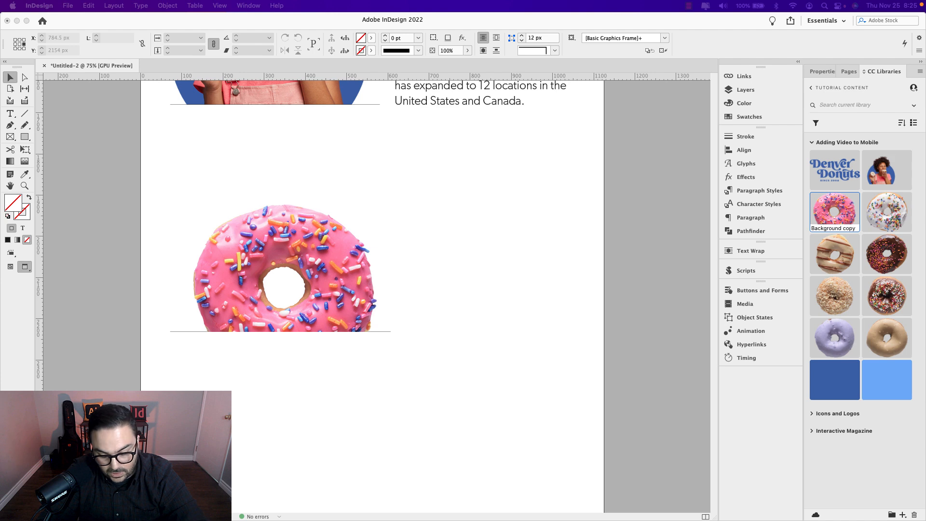
{"action": "left_click", "coordinate": [497, 267]}
{"action": "key", "text": "super+v"}
{"action": "left_click_drag", "start_coordinate": [382, 282], "coordinate": [426, 236]}
{"action": "key", "text": "w"}
{"action": "left_click_drag", "start_coordinate": [454, 266], "coordinate": [575, 330]}
- Apply the Body Text paragraph style to all the text in the Strawberry Sprinkle frame
{"action": "triple_click", "coordinate": [466, 289]}
{"action": "key", "text": "super+a"}
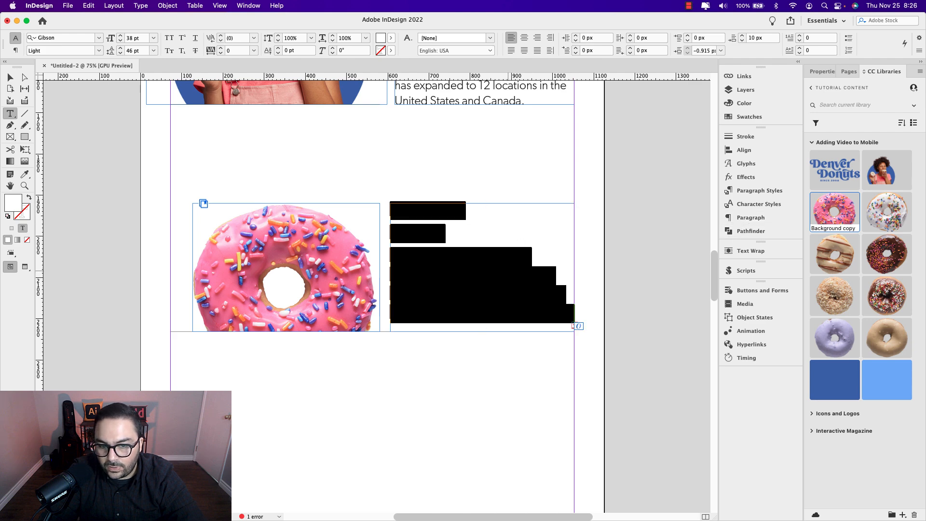
{"action": "left_click", "coordinate": [756, 192]}
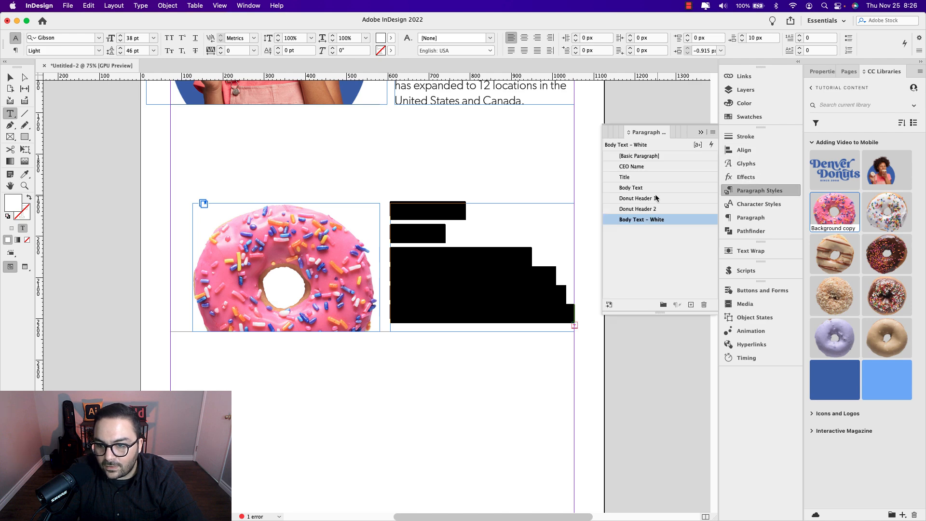
{"action": "left_click", "coordinate": [635, 189]}
{"action": "left_click", "coordinate": [555, 226]}
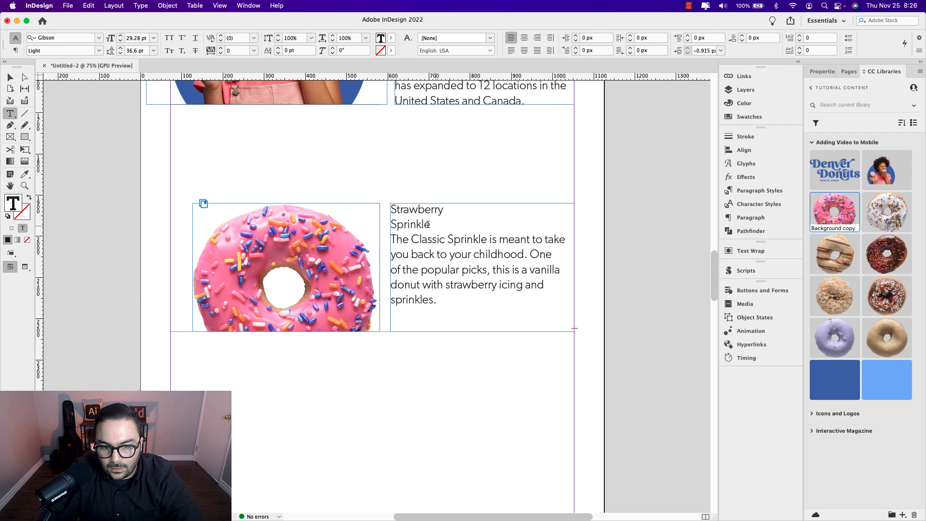
- Apply the Donut Header 1 paragraph style to the two heading lines, Strawberry and Sprinkle
{"action": "left_click_drag", "start_coordinate": [431, 224], "coordinate": [389, 210]}
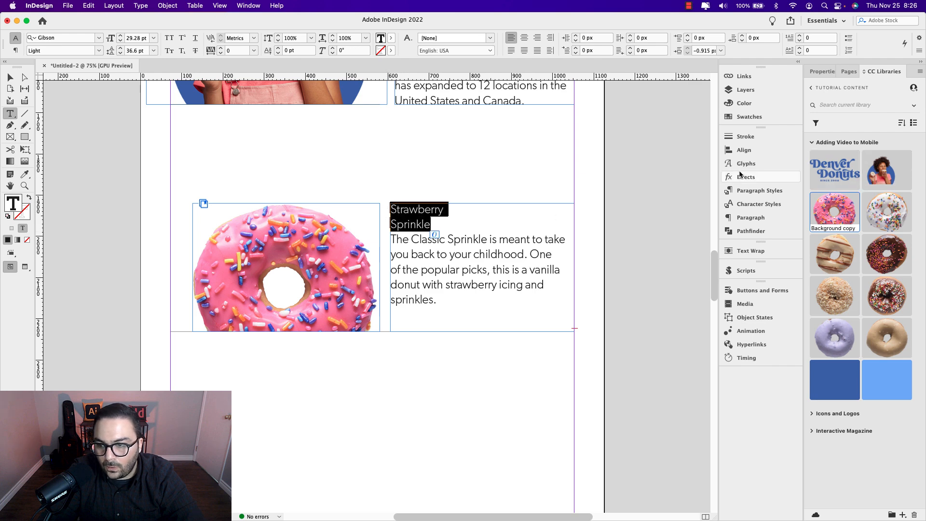
{"action": "left_click", "coordinate": [748, 193]}
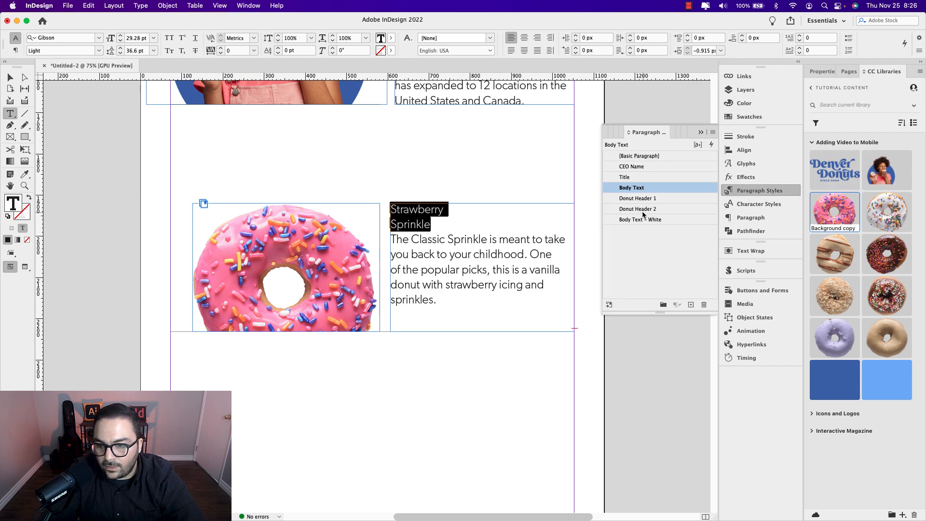
{"action": "left_click", "coordinate": [637, 199]}
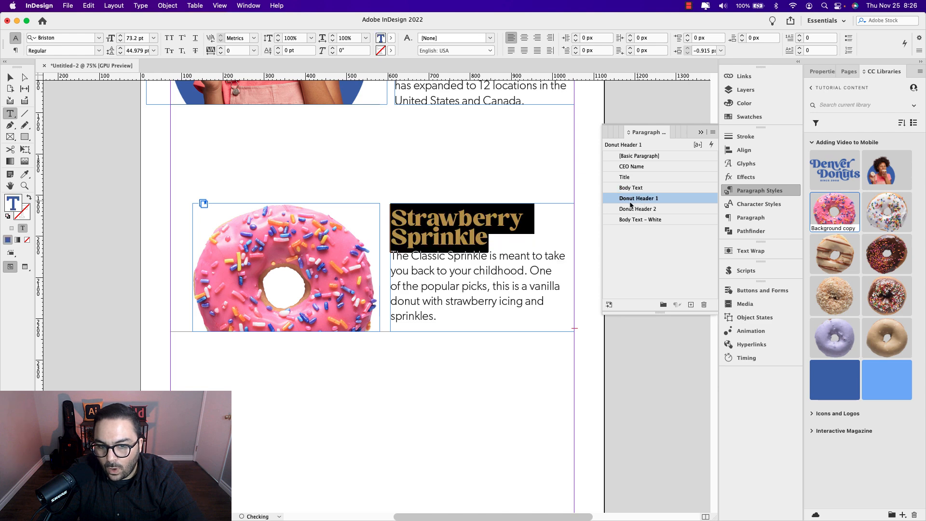
{"action": "left_click", "coordinate": [454, 286]}
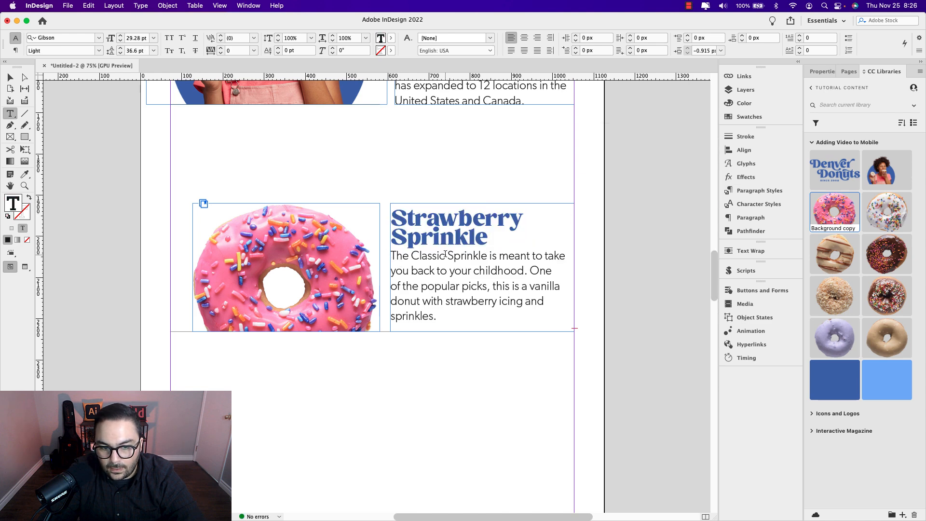
- Set the space after the Sprinkle heading line to 10 px and deselect the text frame
{"action": "left_click", "coordinate": [502, 238]}
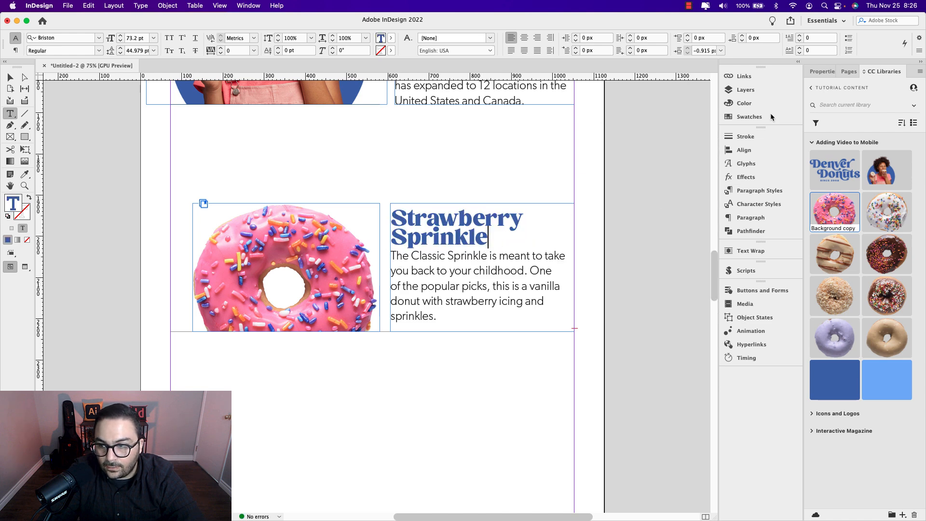
{"action": "left_click", "coordinate": [823, 72]}
{"action": "left_click", "coordinate": [881, 401]}
{"action": "left_click", "coordinate": [880, 401]}
{"action": "left_click", "coordinate": [880, 401]}
{"action": "left_click", "coordinate": [880, 401]}
{"action": "left_click", "coordinate": [880, 402]}
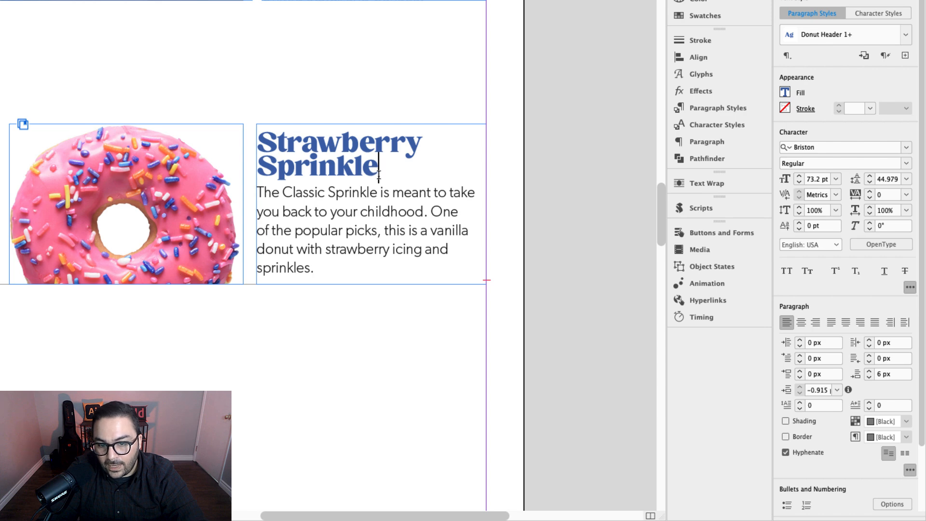
{"action": "left_click", "coordinate": [870, 372]}
{"action": "left_click", "coordinate": [870, 371]}
{"action": "left_click", "coordinate": [870, 371]}
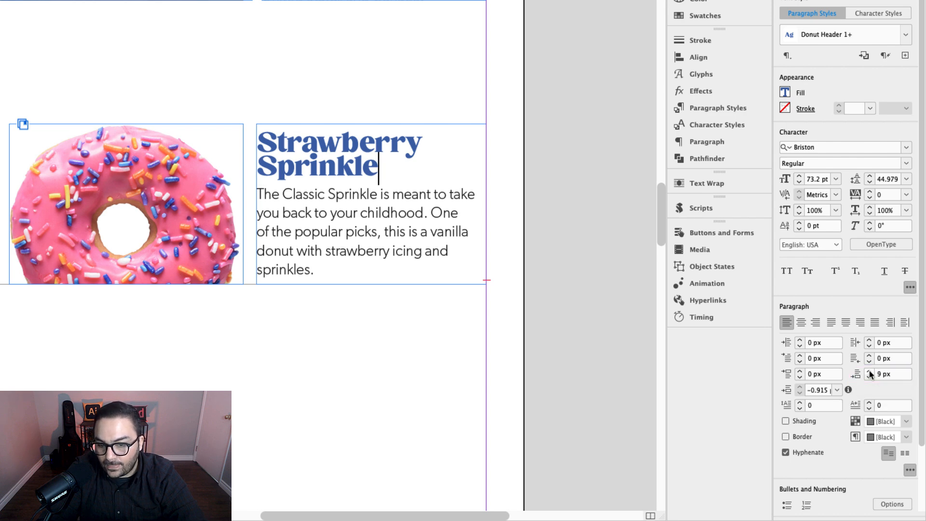
{"action": "left_click", "coordinate": [870, 371]}
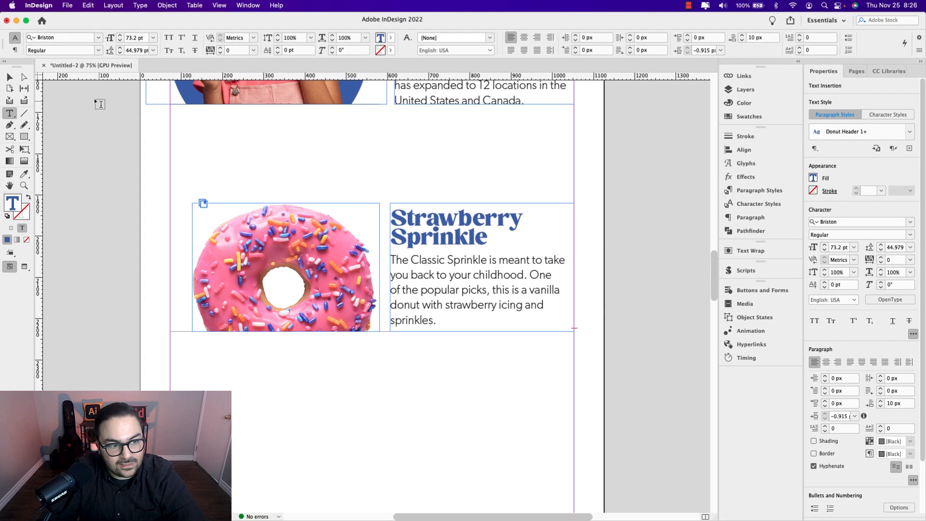
{"action": "key", "text": "Escape"}
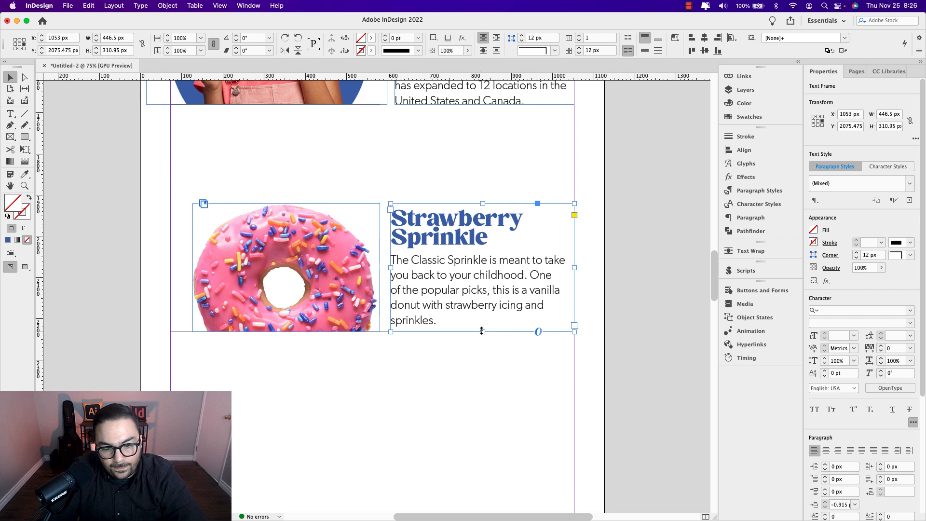
{"action": "left_click", "coordinate": [456, 354]}
- Duplicate the donut, its line and text frame about 455 px lower, with the text at the left margin and the donut to its right
{"action": "key", "text": "super+minus"}
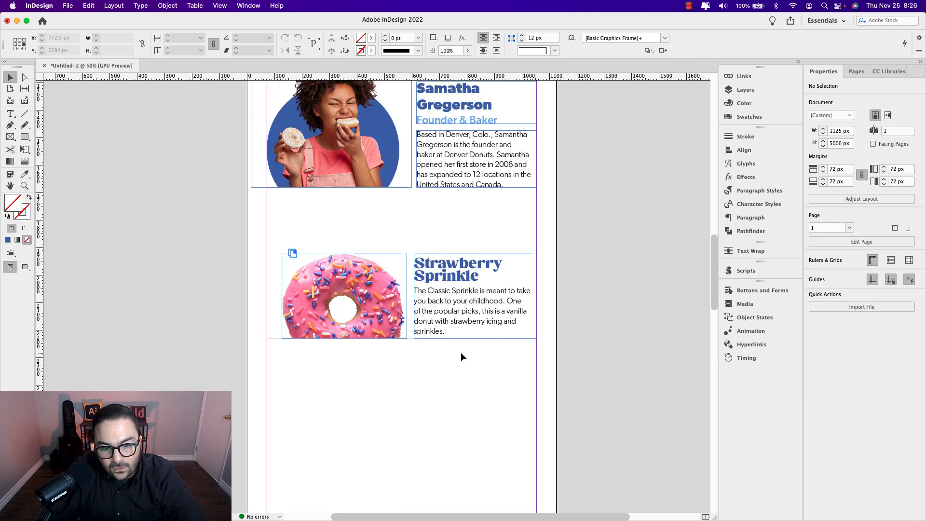
{"action": "scroll", "coordinate": [467, 372], "scroll_direction": "down", "scroll_amount": 4}
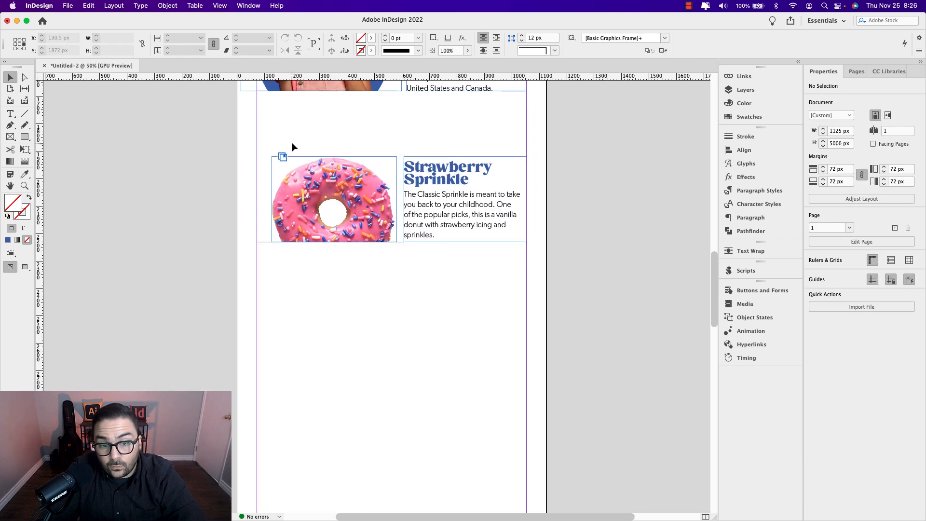
{"action": "left_click_drag", "start_coordinate": [303, 142], "coordinate": [473, 353]}
{"action": "left_click", "coordinate": [439, 275]}
{"action": "left_click_drag", "start_coordinate": [433, 307], "coordinate": [286, 436]}
{"action": "left_click_drag", "start_coordinate": [308, 262], "coordinate": [337, 389]}
{"action": "left_click_drag", "start_coordinate": [318, 354], "coordinate": [437, 355]}
{"action": "left_click_drag", "start_coordinate": [357, 423], "coordinate": [356, 304]}
- Right-align all the text in the lower copy of the Strawberry Sprinkle frame
{"action": "double_click", "coordinate": [354, 305]}
{"action": "double_click", "coordinate": [342, 305]}
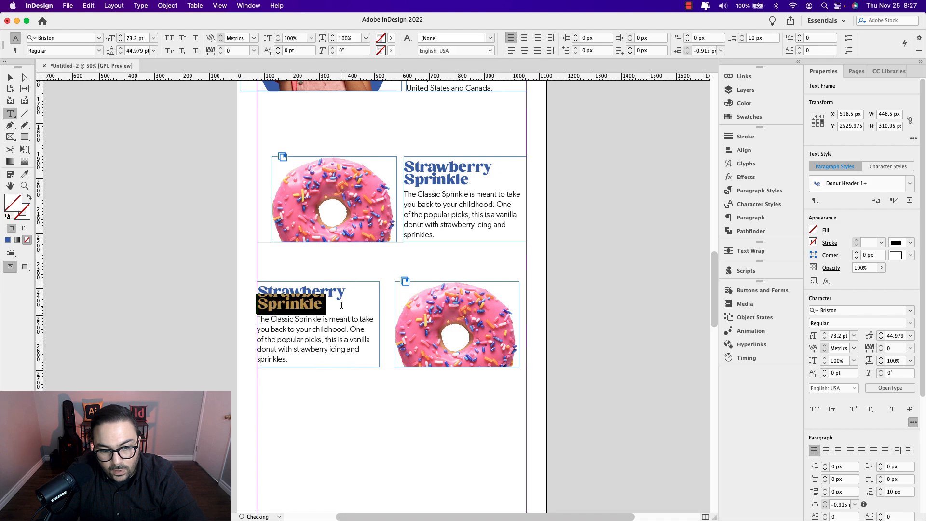
{"action": "key", "text": "super+a"}
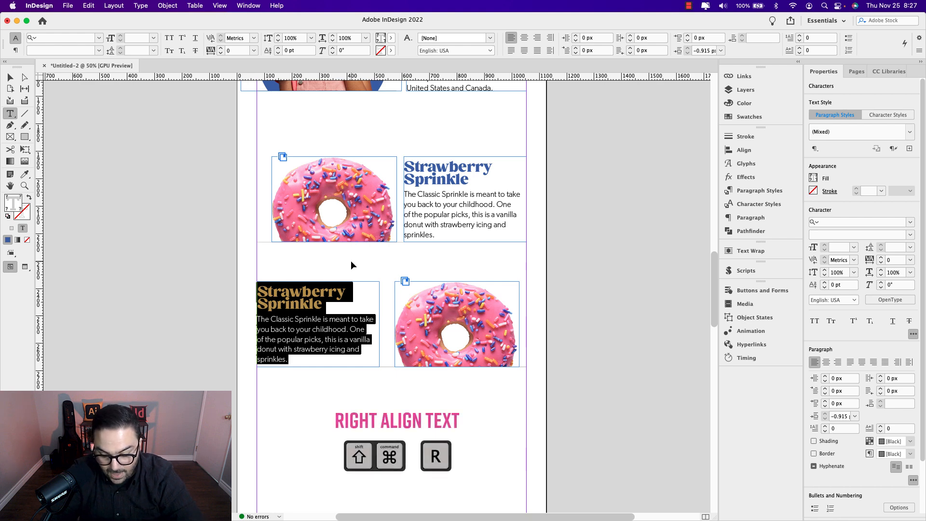
{"action": "key", "text": "shift+super+r"}
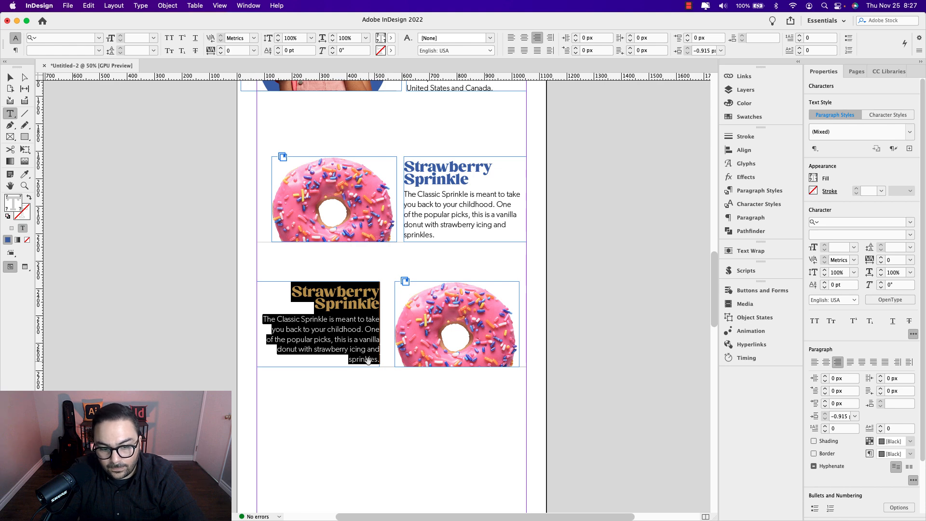
- Replace "Strawberry" with "Vanilla" in the lower frame's heading, keeping it on its own line above Sprinkle
{"action": "scroll", "coordinate": [369, 359], "scroll_direction": "up", "scroll_amount": 1}
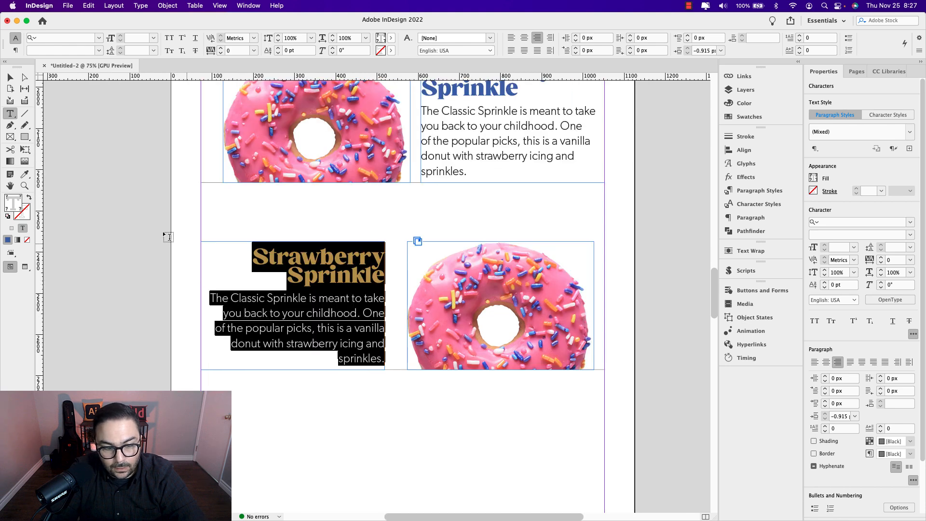
{"action": "left_click", "coordinate": [10, 77]}
{"action": "scroll", "coordinate": [365, 328], "scroll_direction": "left", "scroll_amount": 1}
{"action": "left_click_drag", "start_coordinate": [365, 328], "coordinate": [367, 328]}
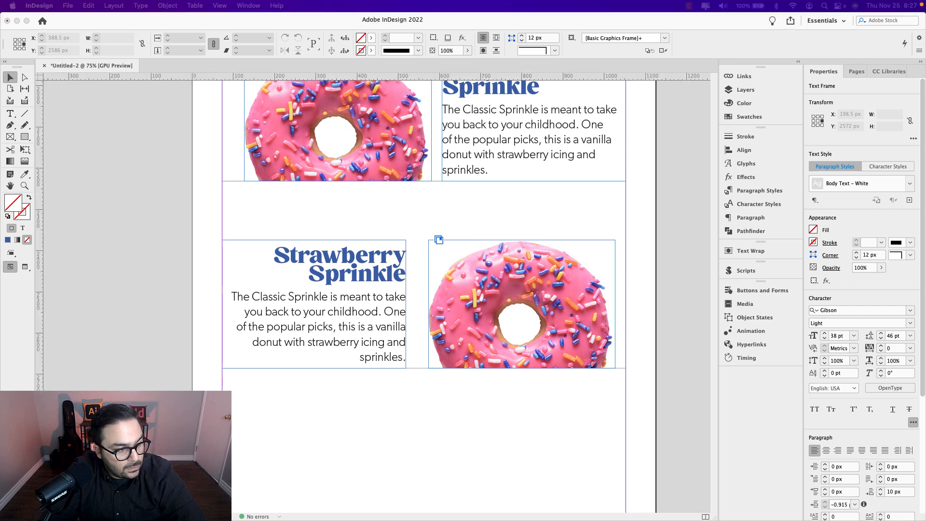
{"action": "double_click", "coordinate": [283, 255]}
{"action": "left_click_drag", "start_coordinate": [273, 255], "coordinate": [418, 259]}
{"action": "type", "text": "Vanilla"}
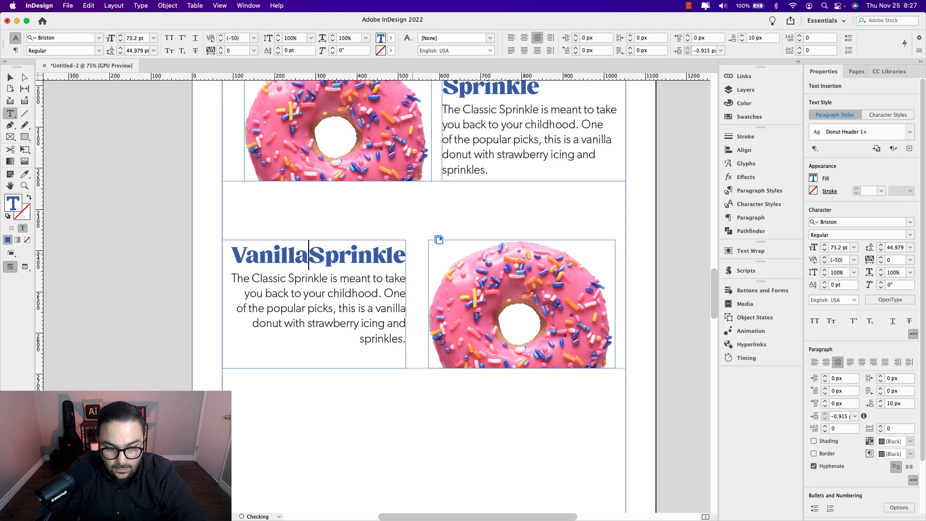
{"action": "key", "text": "Return"}
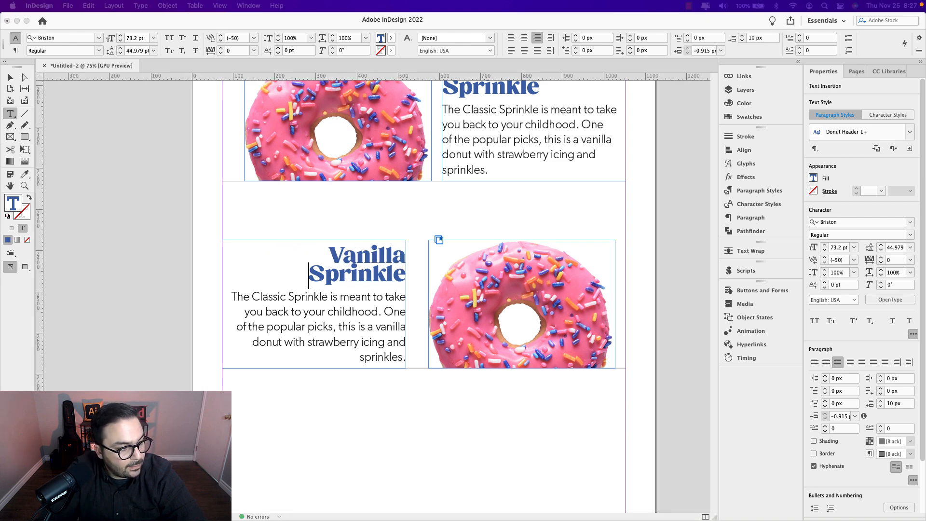
{"action": "left_click", "coordinate": [275, 329]}
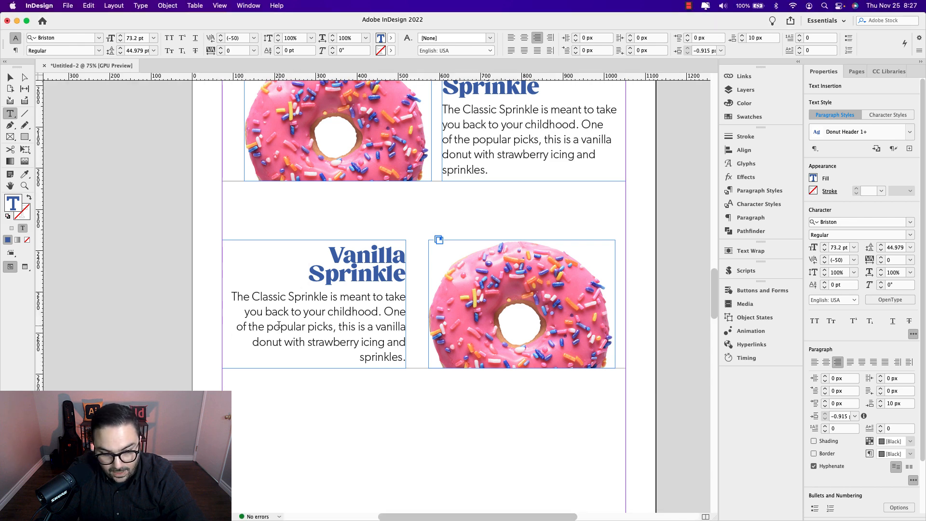
{"action": "key", "text": "super+a"}
{"action": "double_click", "coordinate": [303, 327]}
{"action": "double_click", "coordinate": [303, 327]}
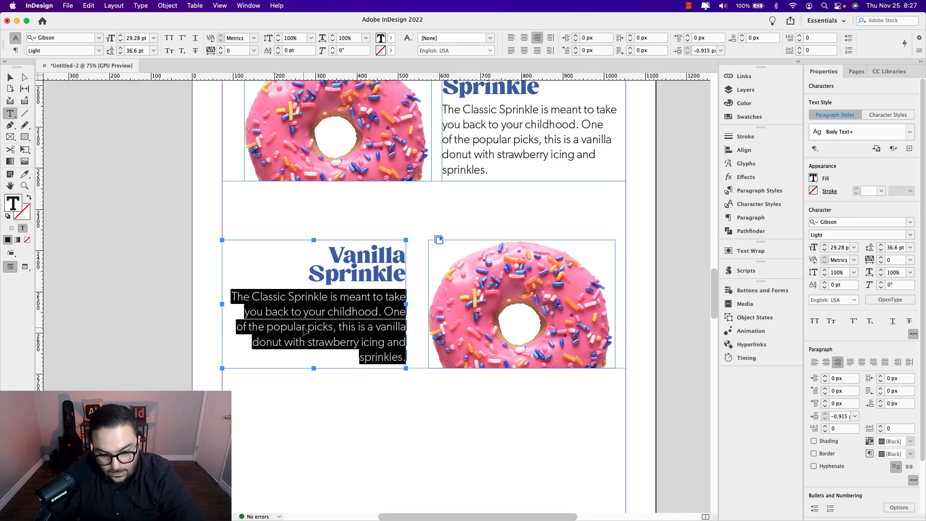
{"action": "key", "text": "Right"}
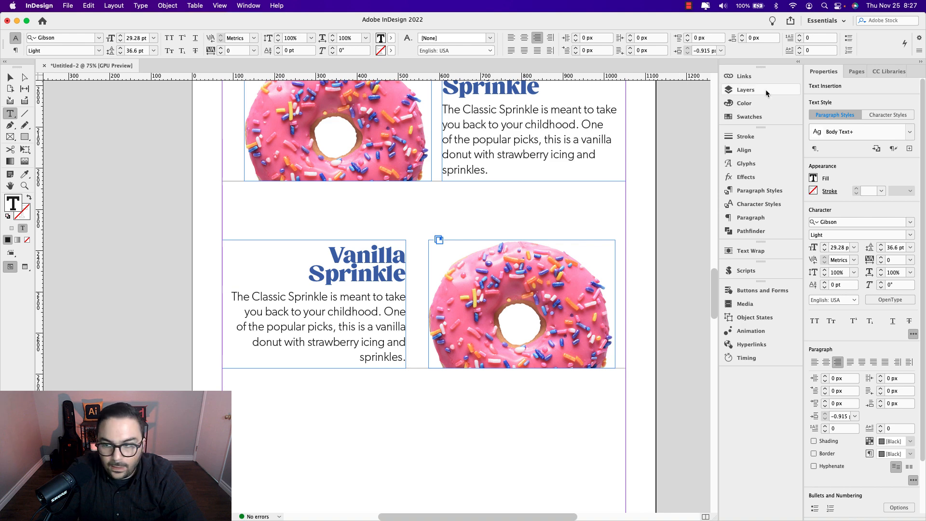
- Replace the pink donut beside the Vanilla Sprinkle text with the white-iced sprinkle donut from the Adding Video to Mobile library group
{"action": "left_click", "coordinate": [887, 71]}
{"action": "left_click", "coordinate": [871, 225]}
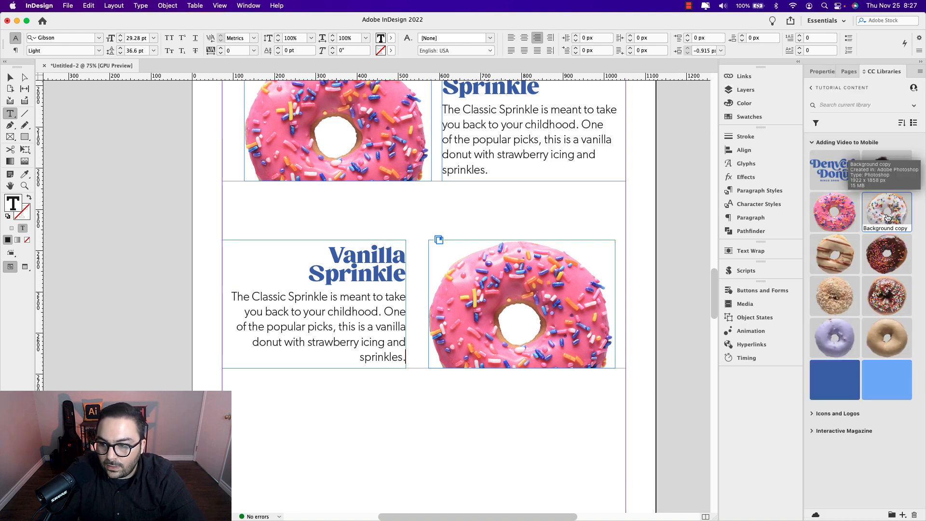
{"action": "left_click", "coordinate": [568, 392]}
{"action": "left_click_drag", "start_coordinate": [521, 404], "coordinate": [518, 406]}
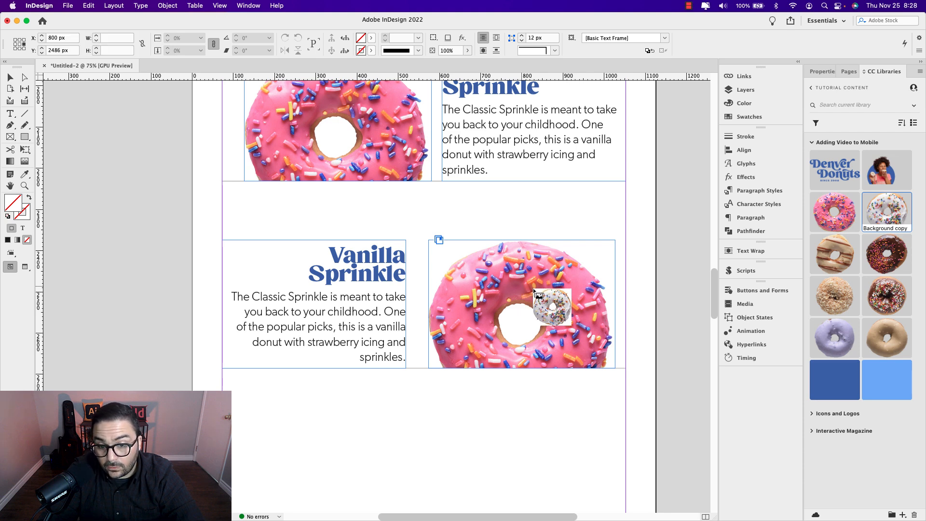
{"action": "left_click", "coordinate": [535, 291]}
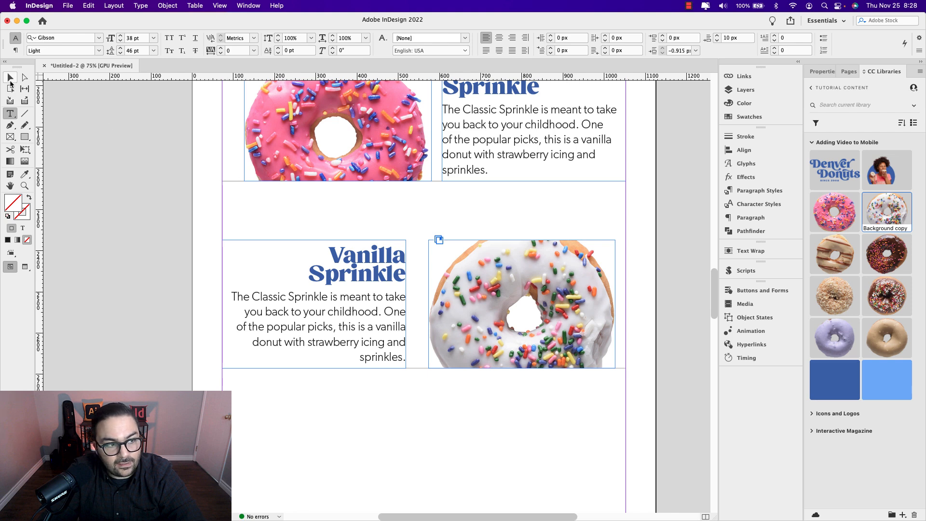
- Lower the white donut image inside its frame and scale it down to about 412 px wide
{"action": "left_click", "coordinate": [10, 78]}
{"action": "left_click", "coordinate": [523, 305]}
{"action": "key", "text": "shift+Down"}
{"action": "key", "text": "shift+Down"}
{"action": "key", "text": "alt+super+comma"}
{"action": "key", "text": "alt+super+comma"}
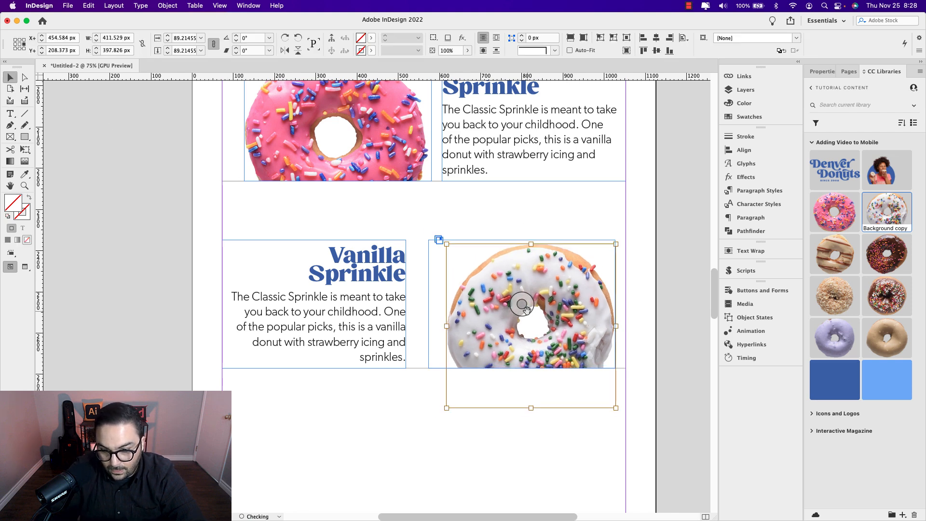
- Nudge the white donut image 15 px left within its frame and preview the page without guides
{"action": "key", "text": "Left"}
{"action": "key", "text": "Left"}
{"action": "key", "text": "Left"}
{"action": "key", "text": "Left"}
{"action": "key", "text": "Left"}
{"action": "key", "text": "Left"}
{"action": "key", "text": "Left"}
{"action": "key", "text": "Left"}
{"action": "key", "text": "Left"}
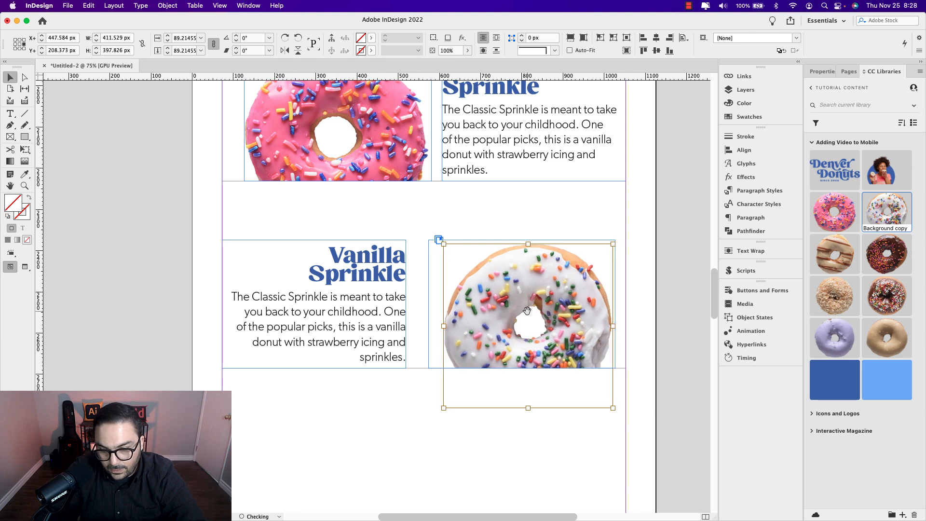
{"action": "key", "text": "Left"}
{"action": "key", "text": "Left"}
{"action": "key", "text": "Left"}
{"action": "key", "text": "Left"}
{"action": "key", "text": "Left"}
{"action": "key", "text": "Left"}
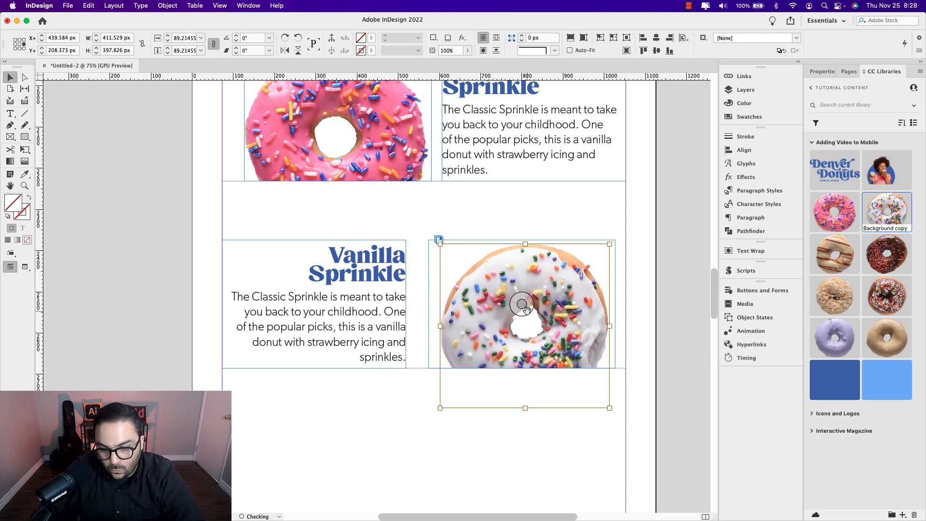
{"action": "left_click", "coordinate": [620, 307]}
{"action": "key", "text": "w"}
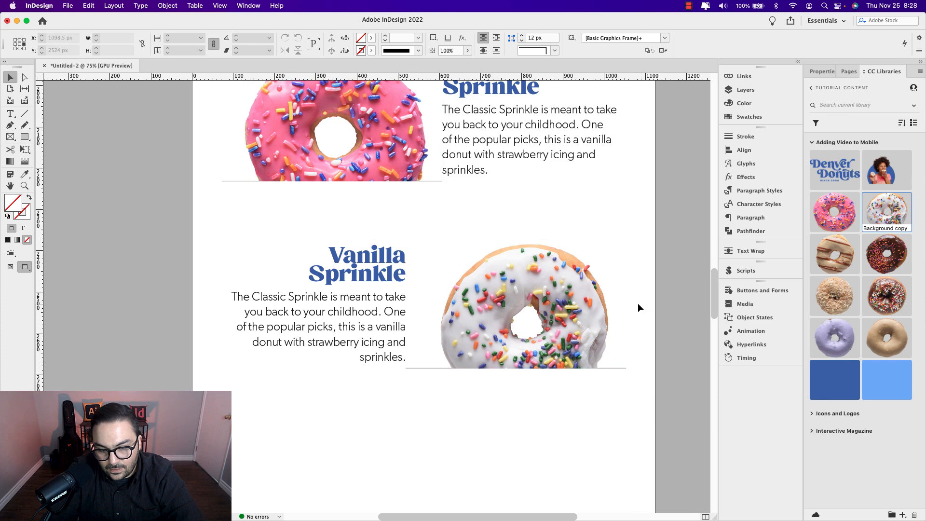
- Move the Vanilla Sprinkle text, its donut and line up 60 px together
{"action": "left_click_drag", "start_coordinate": [254, 237], "coordinate": [621, 427]}
{"action": "key", "text": "shift+Up"}
{"action": "key", "text": "shift+Up"}
{"action": "key", "text": "shift+Up"}
{"action": "key", "text": "shift+Up"}
{"action": "key", "text": "shift+Up"}
{"action": "key", "text": "shift+Up"}
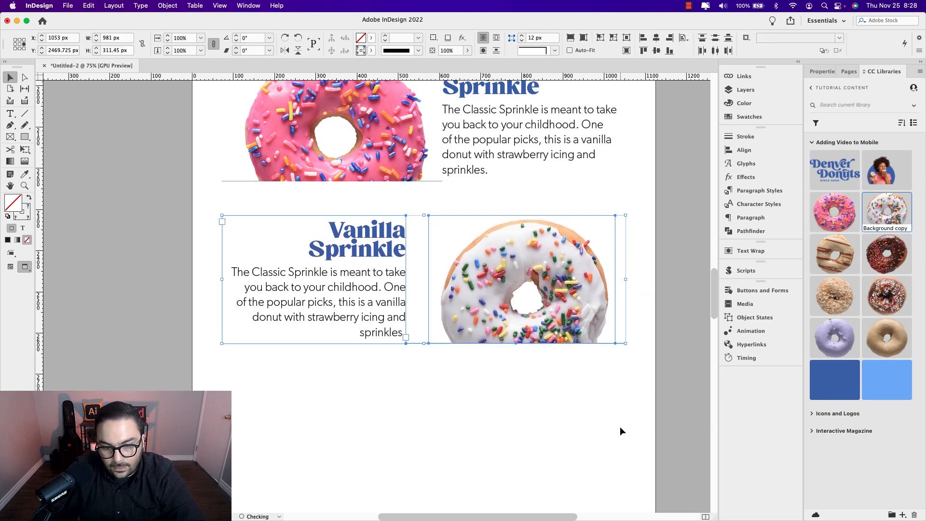
- Duplicate the Strawberry Sprinkle and Vanilla Sprinkle rows together 750 px lower on the page
{"action": "scroll", "coordinate": [620, 426], "scroll_direction": "up", "scroll_amount": 4}
{"action": "key", "text": "w"}
{"action": "left_click_drag", "start_coordinate": [208, 130], "coordinate": [598, 451]}
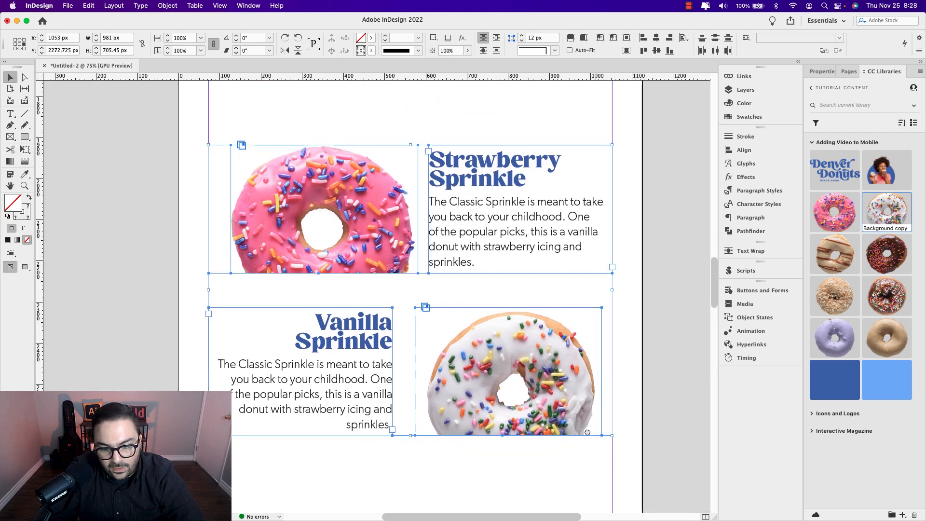
{"action": "scroll", "coordinate": [568, 243], "scroll_direction": "down", "scroll_amount": 6}
{"action": "scroll", "coordinate": [569, 242], "scroll_direction": "down", "scroll_amount": 3}
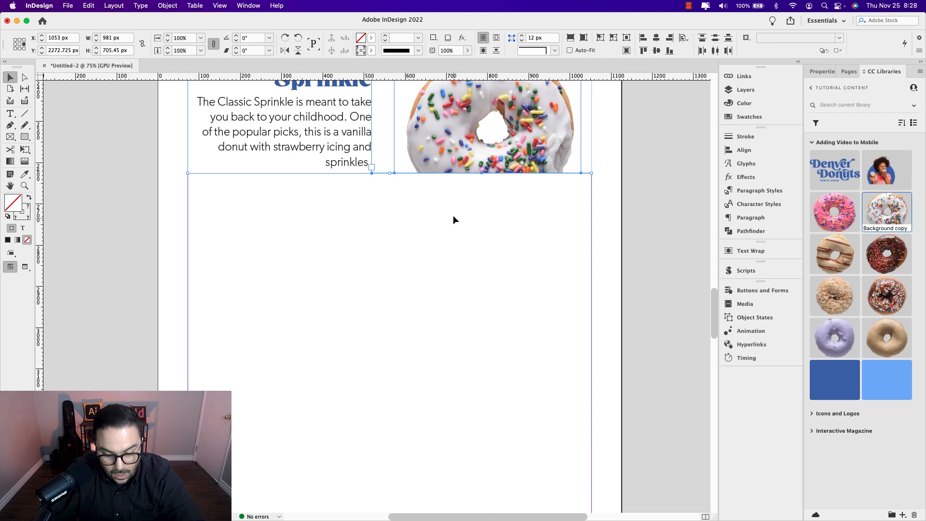
{"action": "left_click_drag", "start_coordinate": [432, 169], "coordinate": [435, 481]}
{"action": "left_click_drag", "start_coordinate": [369, 235], "coordinate": [371, 231]}
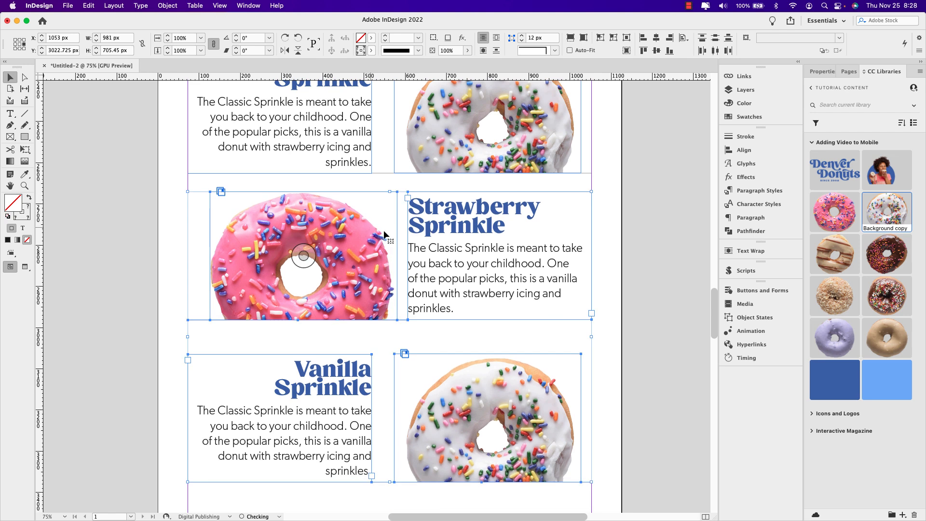
{"action": "left_click", "coordinate": [610, 259]}
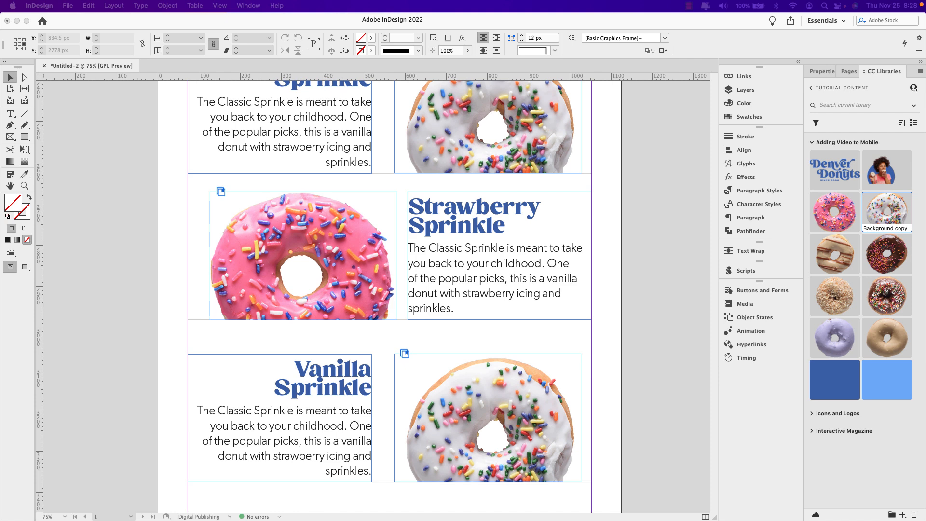
- Replace the duplicated Strawberry Sprinkle description with the Mocha Caramel copy, beginning "For all the coffee lovers out there, the Mocha Caramel Glaze is a perfect pairing"
{"action": "triple_click", "coordinate": [485, 254]}
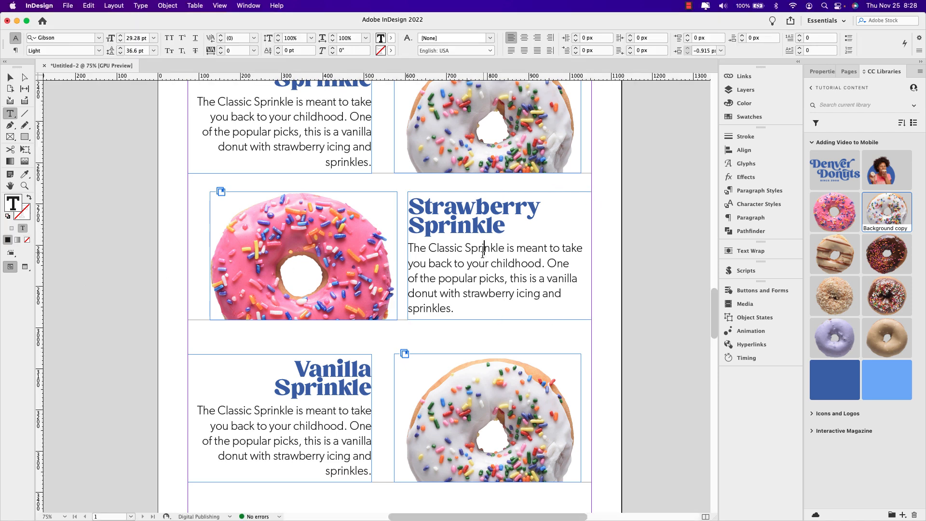
{"action": "left_click_drag", "start_coordinate": [458, 309], "coordinate": [399, 246]}
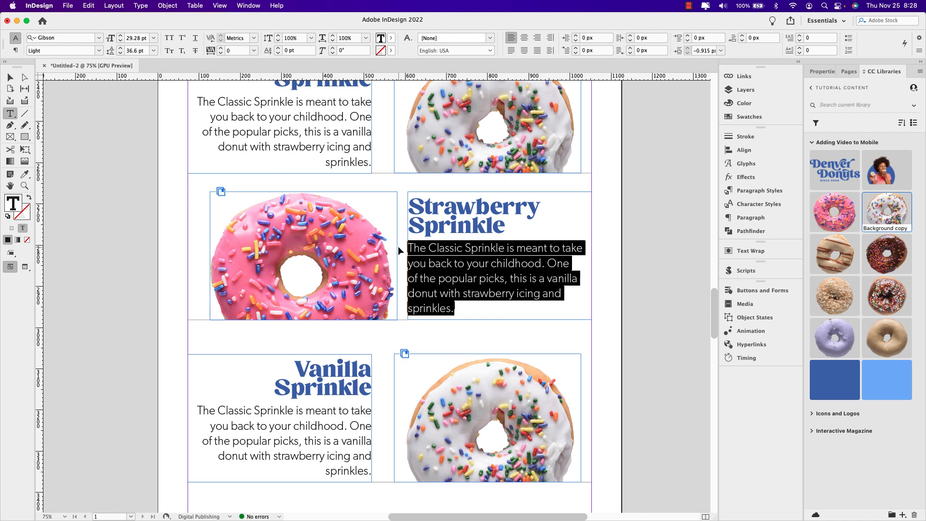
{"action": "type", "text": "Mocha Caramel For all the coffee lovers out there, the Mocha Caramel Glaze is a perfect pairing with that morning Cup of Joe"}
- Replace the duplicated Strawberry Sprinkle heading with "Mocha Caramel", breaking it onto two lines
{"action": "left_click_drag", "start_coordinate": [506, 226], "coordinate": [409, 203]}
{"action": "type", "text": "Mocha Caramel"}
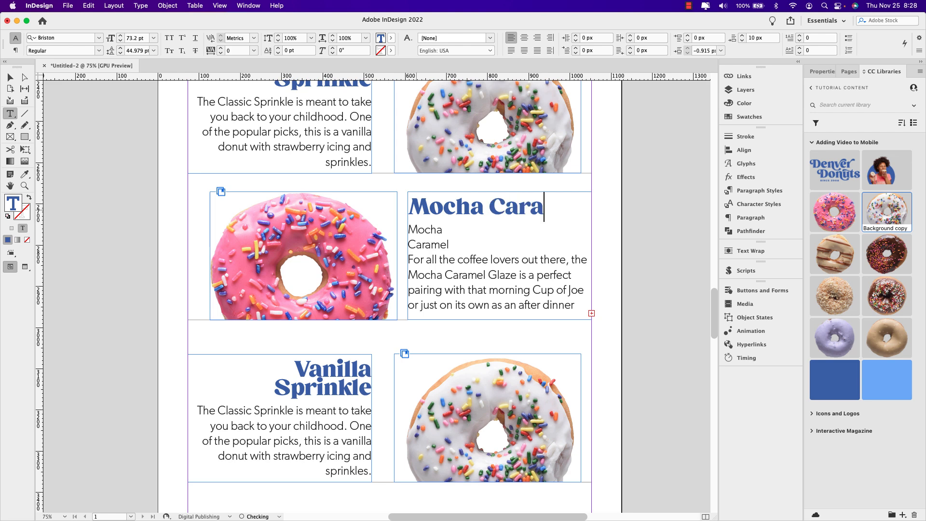
{"action": "left_click", "coordinate": [491, 206]}
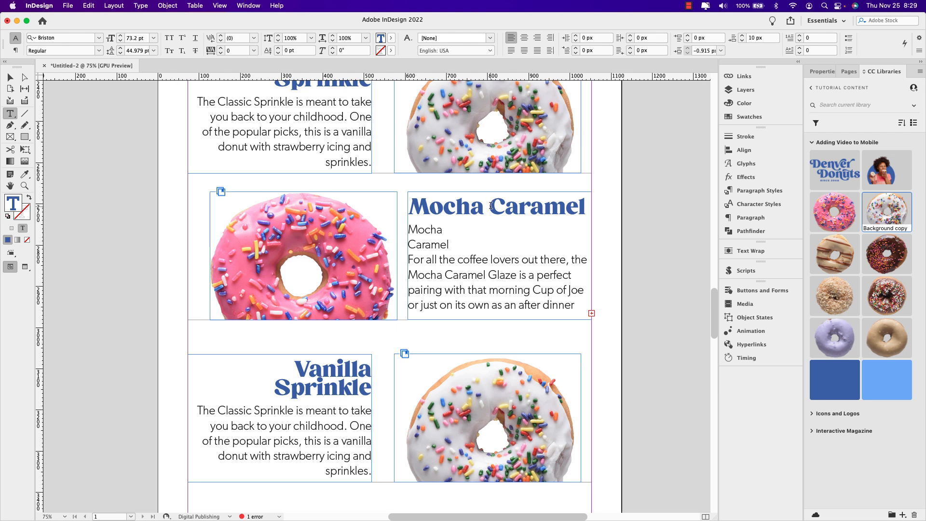
{"action": "key", "text": "shift+Return"}
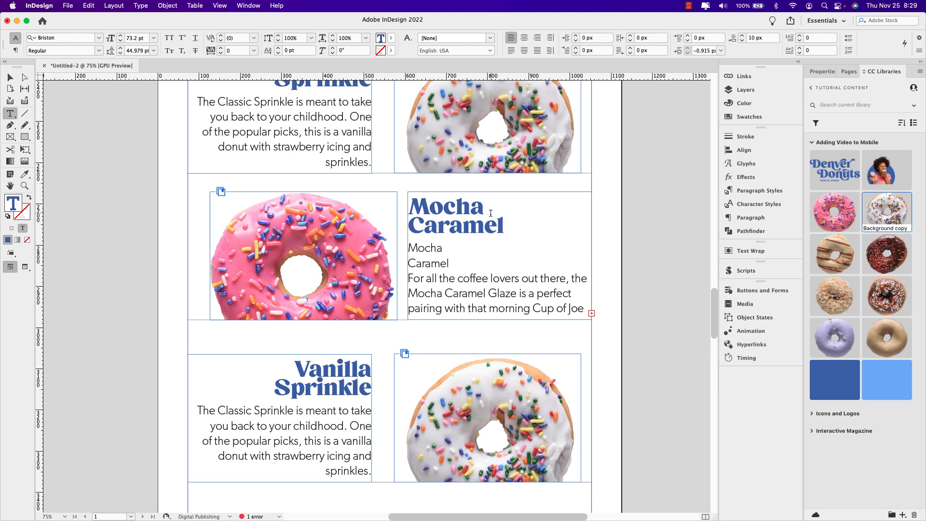
- Delete the extra "Mocha" and "Caramel" lines above the coffee lovers description
{"action": "left_click_drag", "start_coordinate": [451, 263], "coordinate": [400, 246]}
{"action": "key", "text": "BackSpace"}
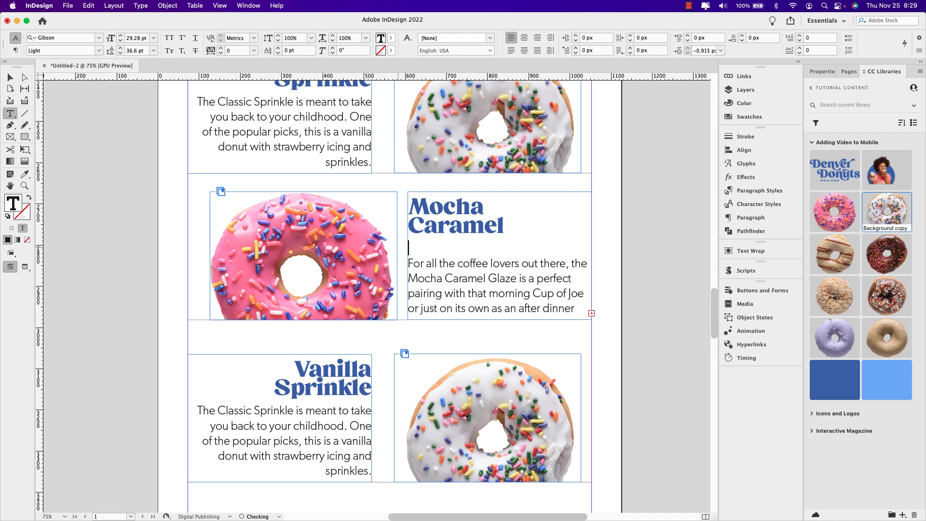
{"action": "key", "text": "BackSpace"}
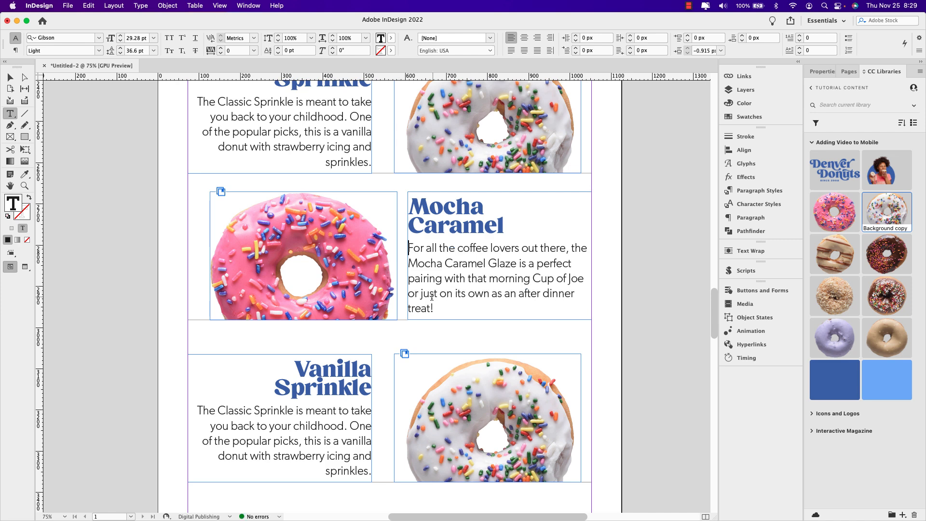
- Replace the pink donut beside the Mocha Caramel text with the caramel-striped donut from the library
{"action": "scroll", "coordinate": [449, 303], "scroll_direction": "down", "scroll_amount": 1}
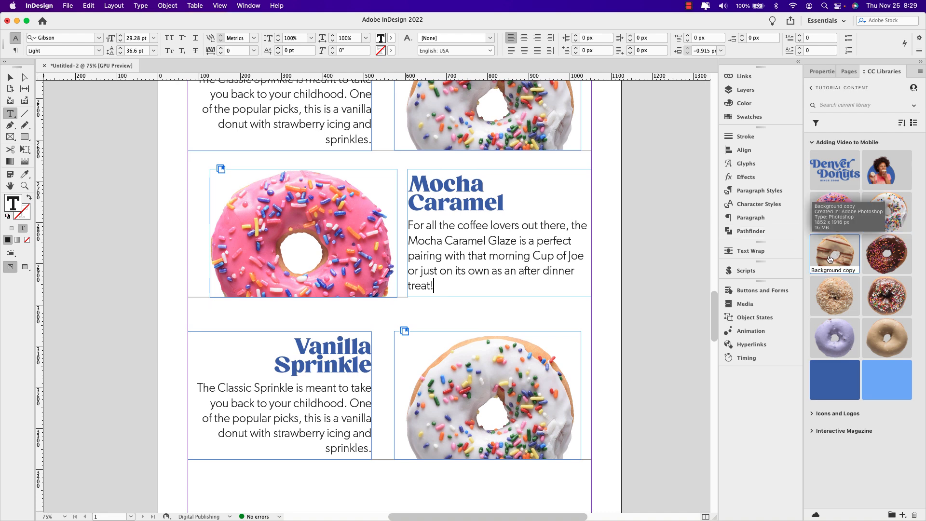
{"action": "left_click_drag", "start_coordinate": [840, 256], "coordinate": [279, 211]}
{"action": "left_click", "coordinate": [10, 77]}
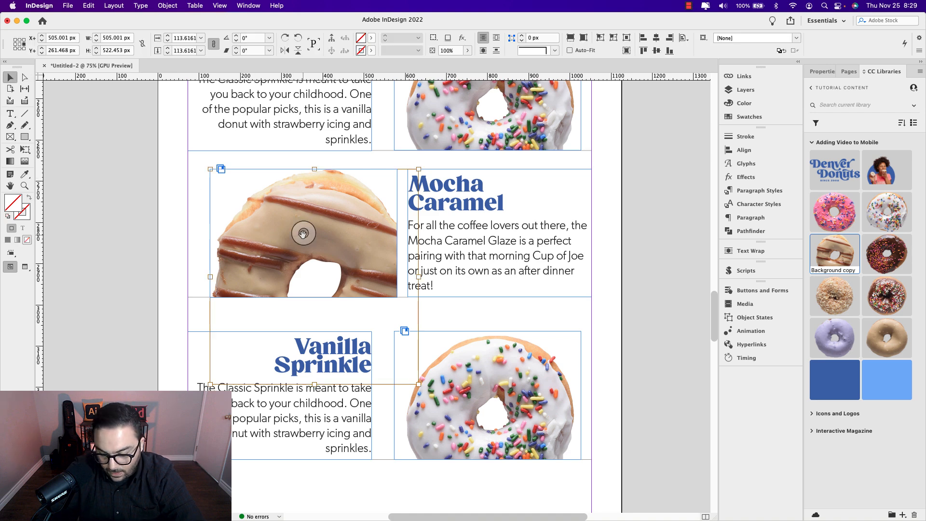
- Scale the caramel-striped donut image down to about 414 px wide within its frame
{"action": "key", "text": "super+comma"}
{"action": "key", "text": "super+comma"}
{"action": "key", "text": "super+comma"}
{"action": "key", "text": "super+comma"}
{"action": "key", "text": "super+comma"}
{"action": "key", "text": "super+comma"}
{"action": "key", "text": "super+comma"}
{"action": "key", "text": "super+comma"}
{"action": "key", "text": "super+comma"}
{"action": "key", "text": "super+comma"}
{"action": "key", "text": "super+comma"}
{"action": "key", "text": "super+comma"}
{"action": "key", "text": "super+comma"}
{"action": "key", "text": "super+comma"}
{"action": "key", "text": "super+comma"}
{"action": "key", "text": "super+comma"}
{"action": "key", "text": "super+comma"}
{"action": "key", "text": "super+comma"}
{"action": "key", "text": "super+comma"}
{"action": "key", "text": "super+comma"}
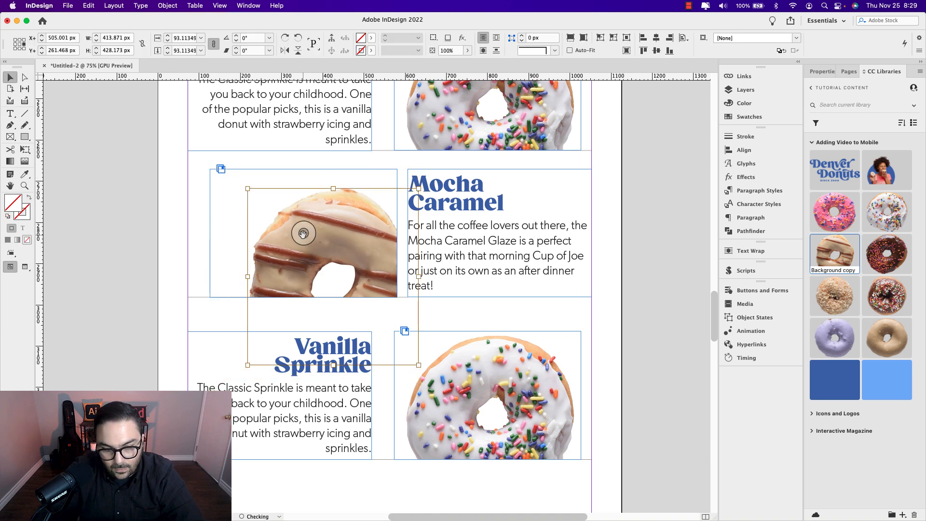
- Reduce the caramel donut to about 356 px wide and center it in its frame, with its base cropped at the divider line
{"action": "left_click_drag", "start_coordinate": [369, 247], "coordinate": [328, 225]}
{"action": "left_click", "coordinate": [153, 201]}
{"action": "scroll", "coordinate": [205, 205], "scroll_direction": "up", "scroll_amount": 2}
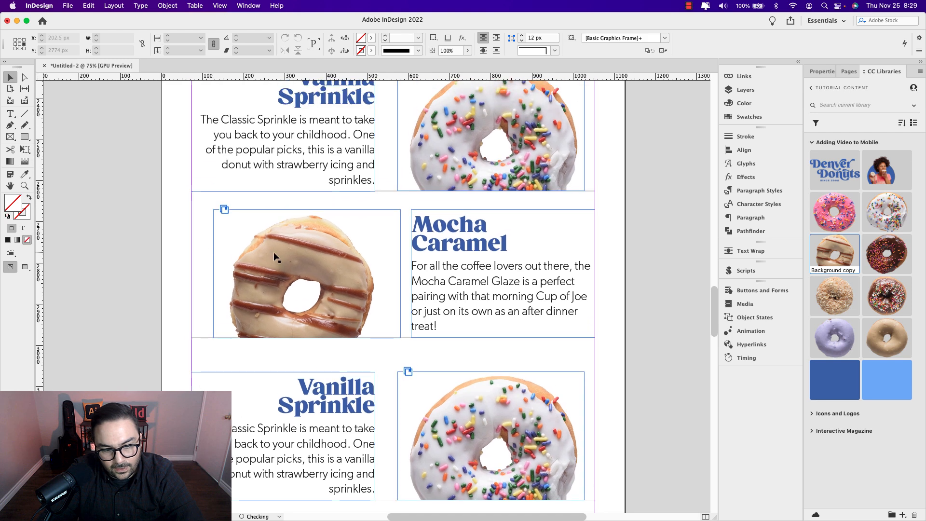
{"action": "key", "text": "w"}
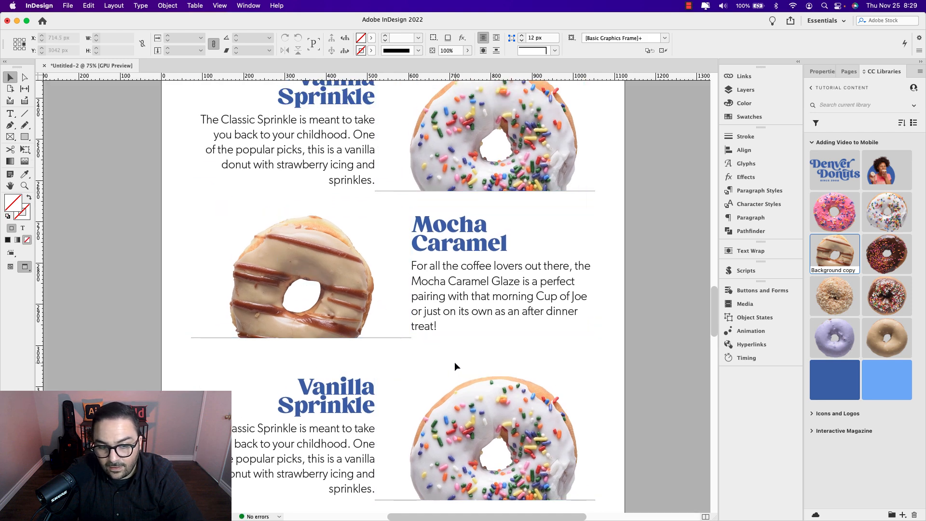
{"action": "left_click", "coordinate": [329, 294]}
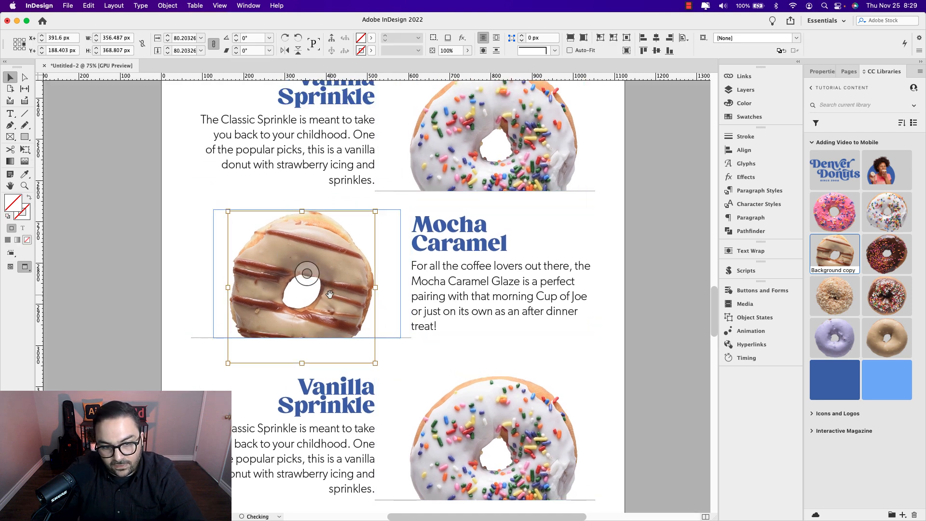
{"action": "key", "text": "shift+Down"}
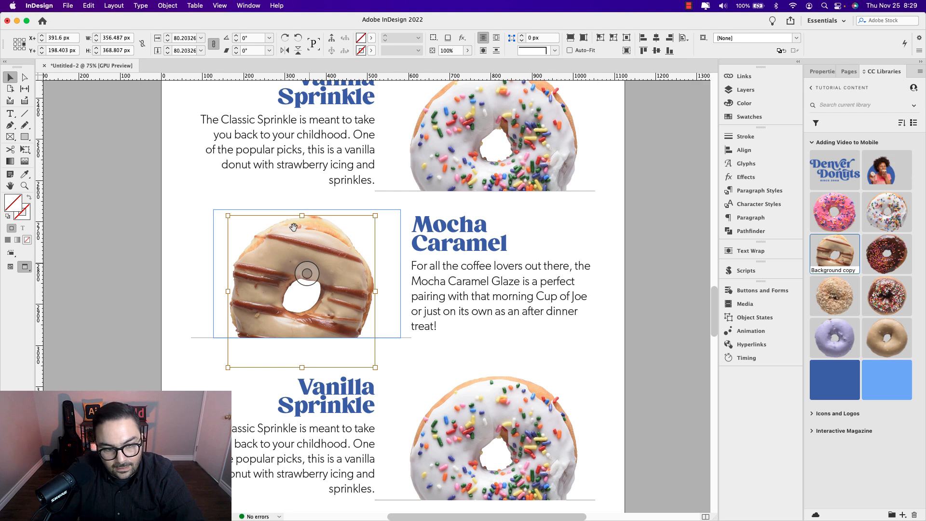
{"action": "left_click", "coordinate": [192, 205]}
- Try to extend the divider lines under the upper Vanilla Sprinkle and Mocha Caramel rows across the full column width
{"action": "key", "text": "w"}
{"action": "left_click_drag", "start_coordinate": [409, 338], "coordinate": [589, 340]}
{"action": "left_click", "coordinate": [384, 189]}
{"action": "left_click", "coordinate": [381, 191]}
{"action": "left_click_drag", "start_coordinate": [381, 192], "coordinate": [192, 193]}
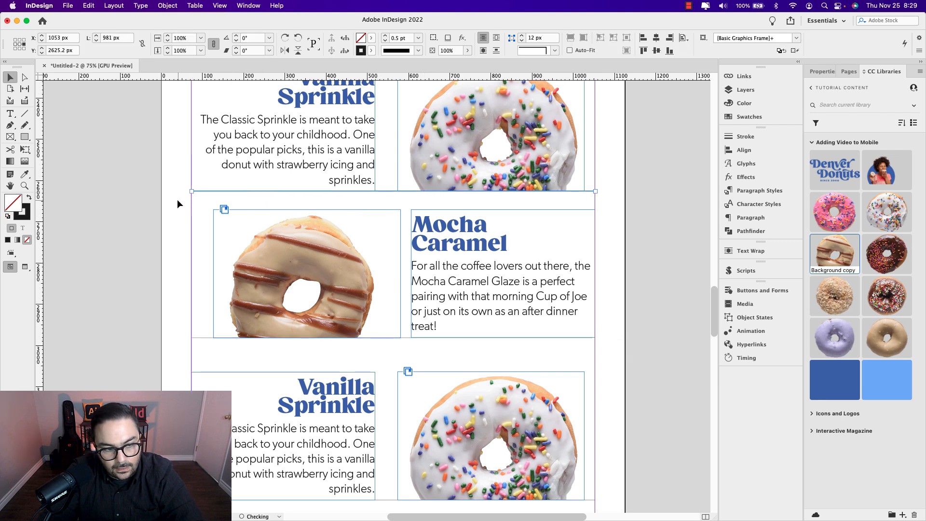
{"action": "key", "text": "w"}
{"action": "left_click", "coordinate": [175, 200]}
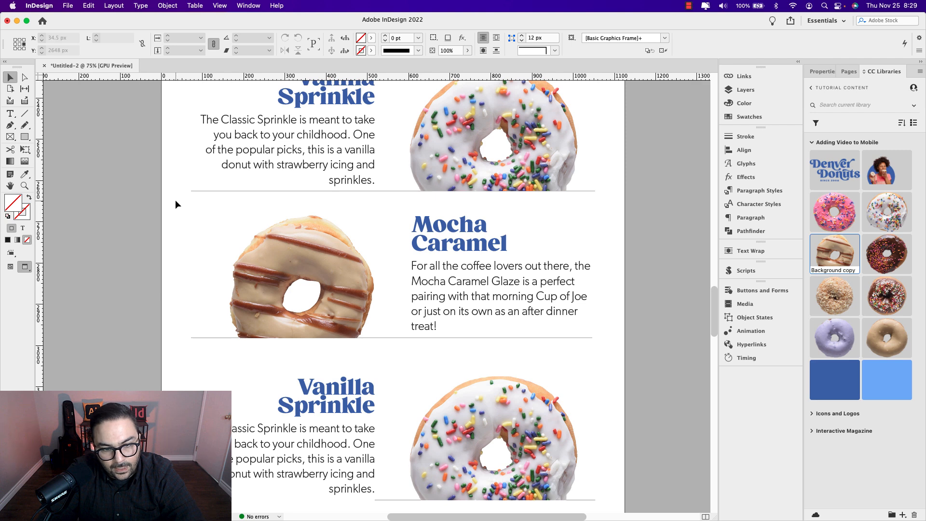
{"action": "key", "text": "super+z"}
{"action": "key", "text": "super+z"}
- Replace the description in the bottom Vanilla Sprinkle row with the text "Chocolate Dip Sprinkle"
{"action": "left_click", "coordinate": [468, 356]}
{"action": "left_click_drag", "start_coordinate": [468, 371], "coordinate": [477, 247]}
{"action": "left_click", "coordinate": [475, 246]}
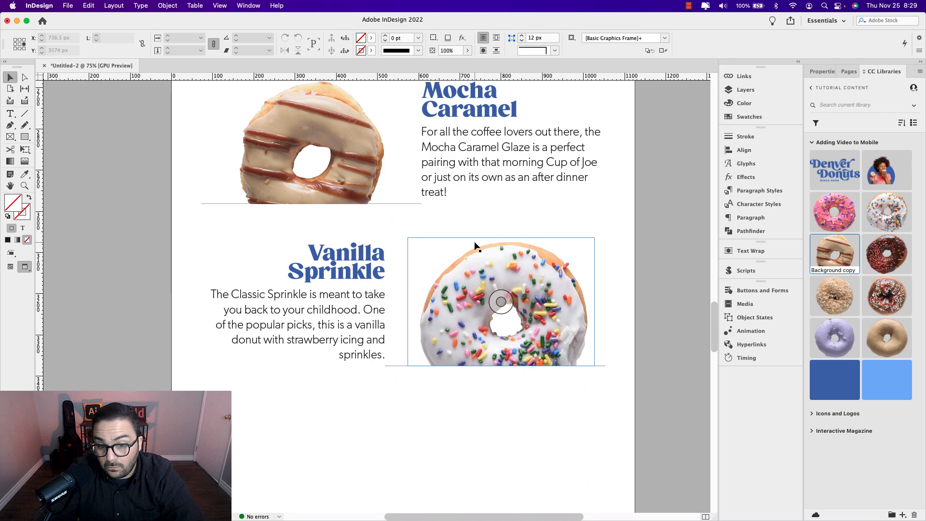
{"action": "left_click_drag", "start_coordinate": [412, 262], "coordinate": [410, 221]}
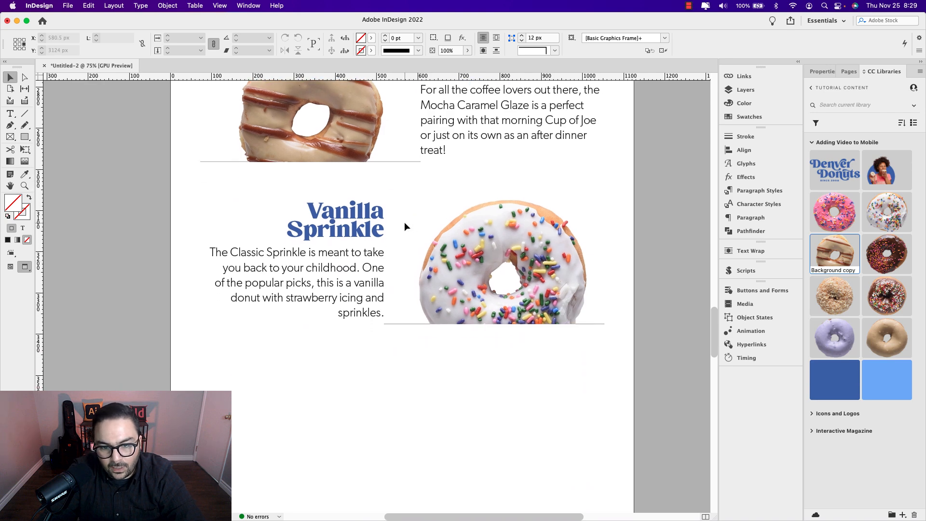
{"action": "left_click_drag", "start_coordinate": [332, 177], "coordinate": [330, 349]}
{"action": "left_click_drag", "start_coordinate": [415, 345], "coordinate": [401, 242]}
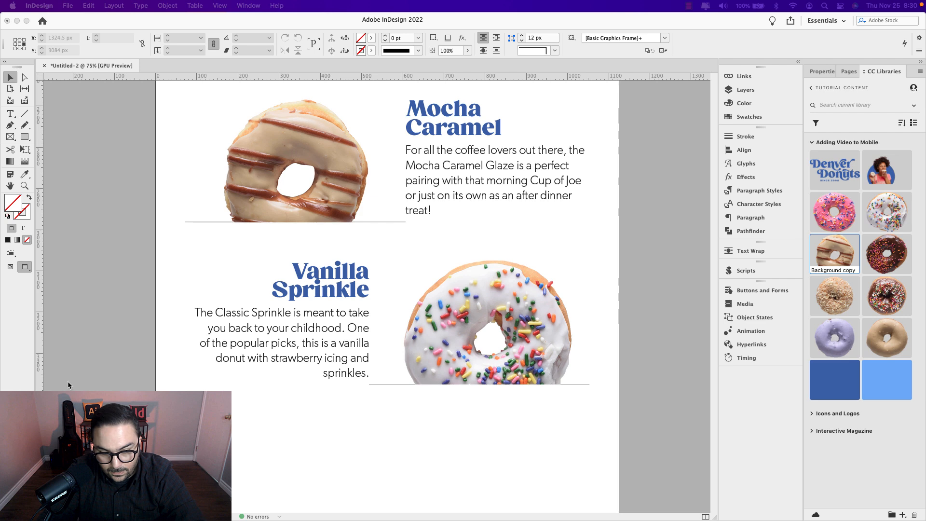
{"action": "double_click", "coordinate": [295, 351]}
{"action": "triple_click", "coordinate": [295, 351]}
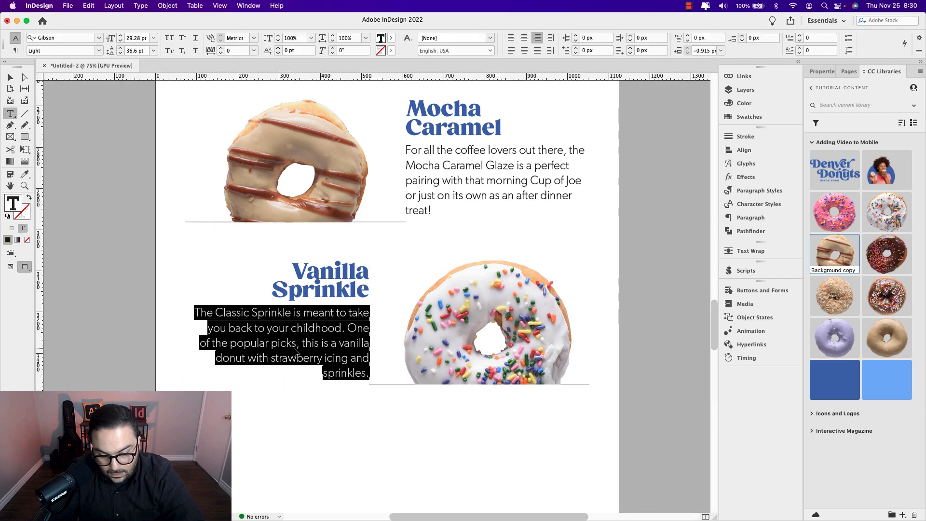
{"action": "type", "text": "Chocolate Dip Sprinkle"}
- Change the bottom row's heading to "Chocolate Dip Sprinkle", with "Sprinkle" on its own second line
{"action": "triple_click", "coordinate": [325, 280]}
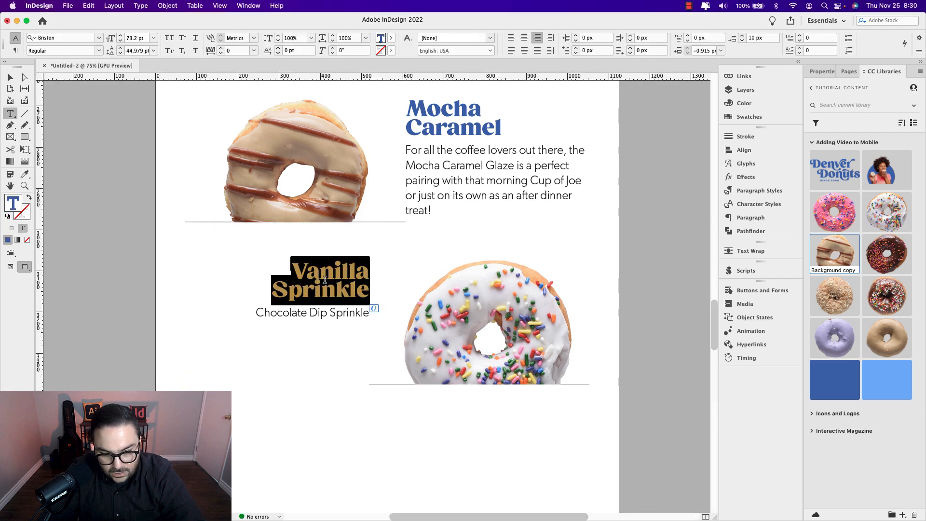
{"action": "key", "text": "BackSpace"}
{"action": "type", "text": "Ch"}
{"action": "key", "text": "super+z"}
{"action": "key", "text": "super+z"}
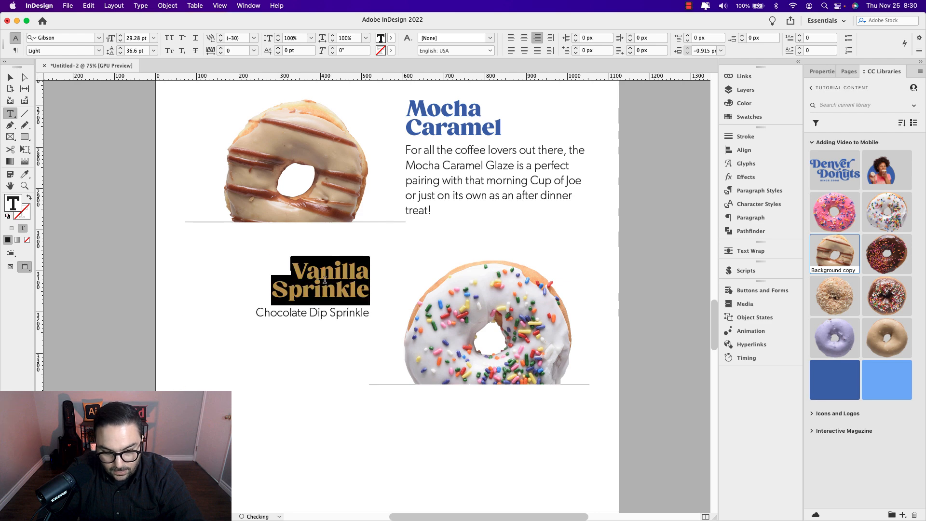
{"action": "left_click_drag", "start_coordinate": [290, 265], "coordinate": [370, 297]}
{"action": "type", "text": "Choco"}
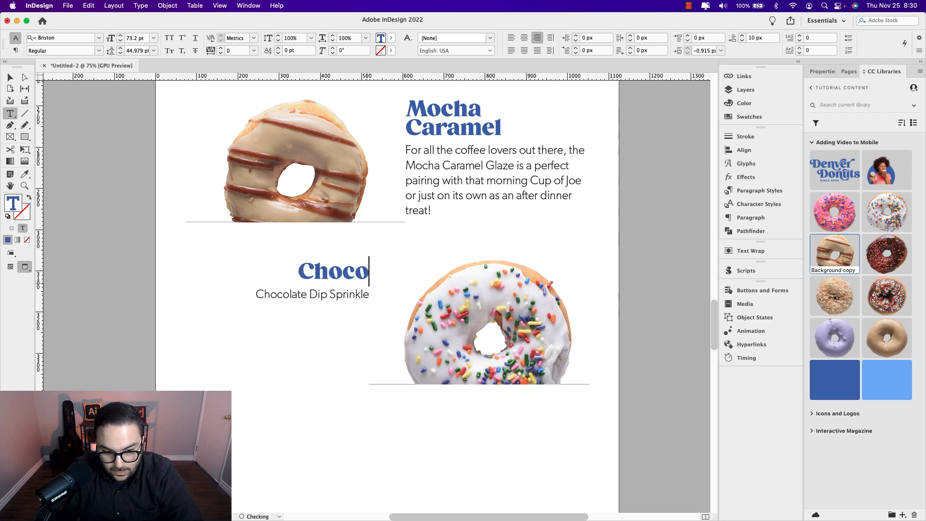
{"action": "type", "text": "late Dip"}
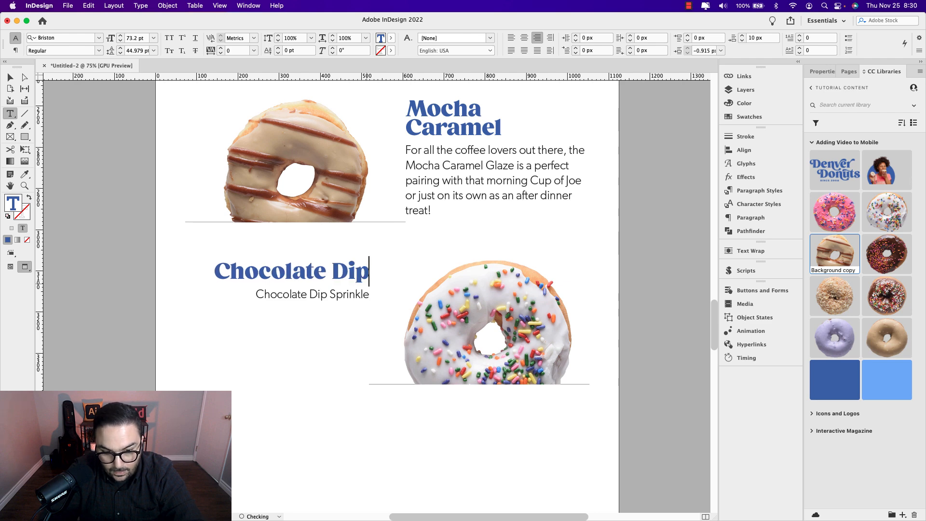
{"action": "key", "text": "Return"}
{"action": "type", "text": "Sprinkle"}
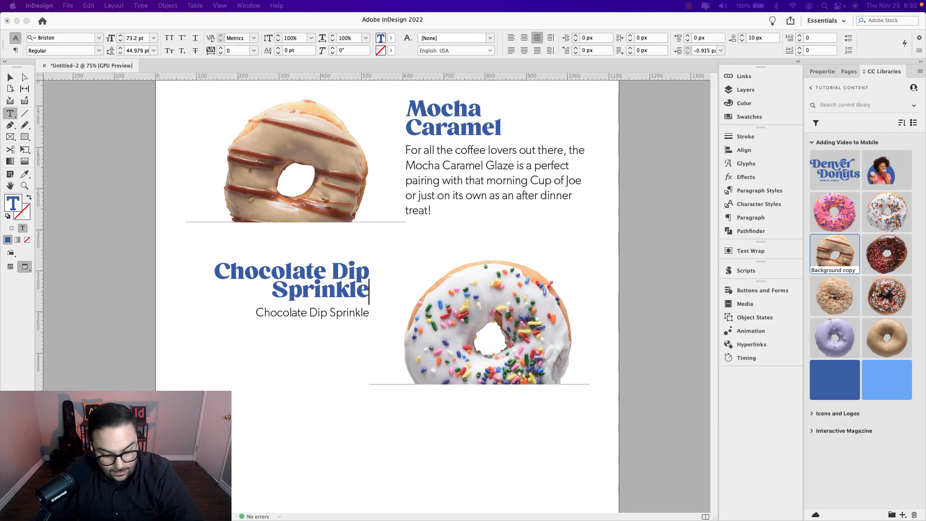
- Set the Chocolate Dip Sprinkle description to "Chocolate lovers don’t fear! Our Chocolate Dip Sprinkle will satisfy all your chocolate cravings … among our best selling donuts!"
{"action": "left_click", "coordinate": [302, 313]}
{"action": "triple_click", "coordinate": [302, 313]}
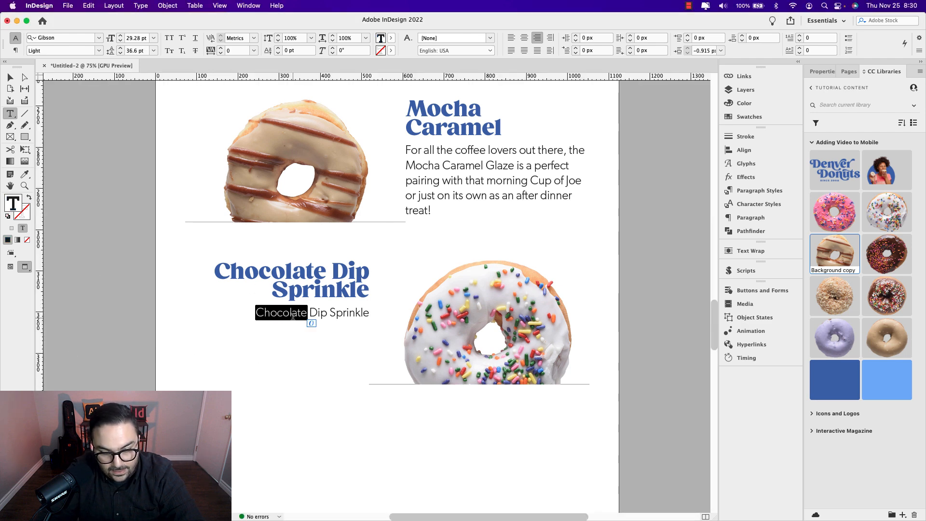
{"action": "type", "text": "Chocolate lovers don’t fear! Our Chocolate Dip Sprinkle will satisfy all your chocolate cravings while also delivering on fresh quality. Its among our best selling donuts!"}
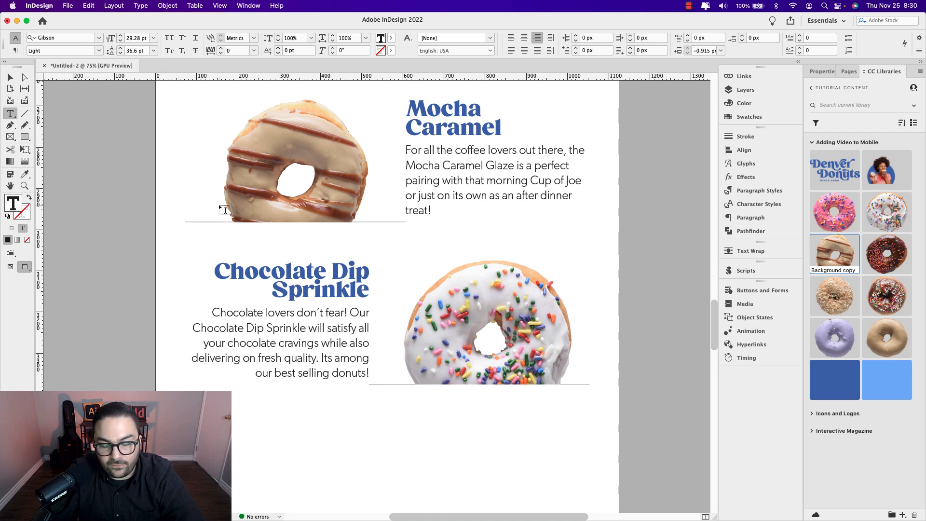
{"action": "key", "text": "Escape"}
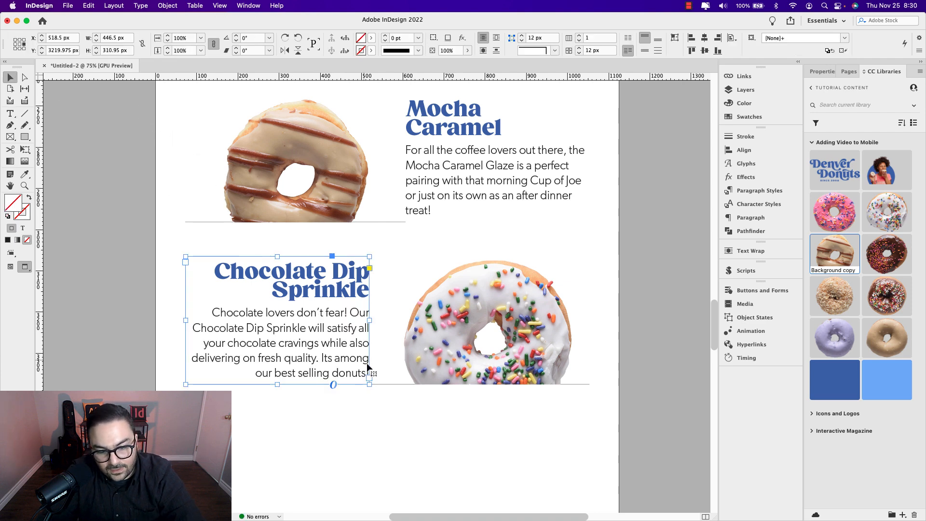
- Move the donut image and its divider line in the Chocolate Dip Sprinkle row up 18 px
{"action": "left_click", "coordinate": [461, 346]}
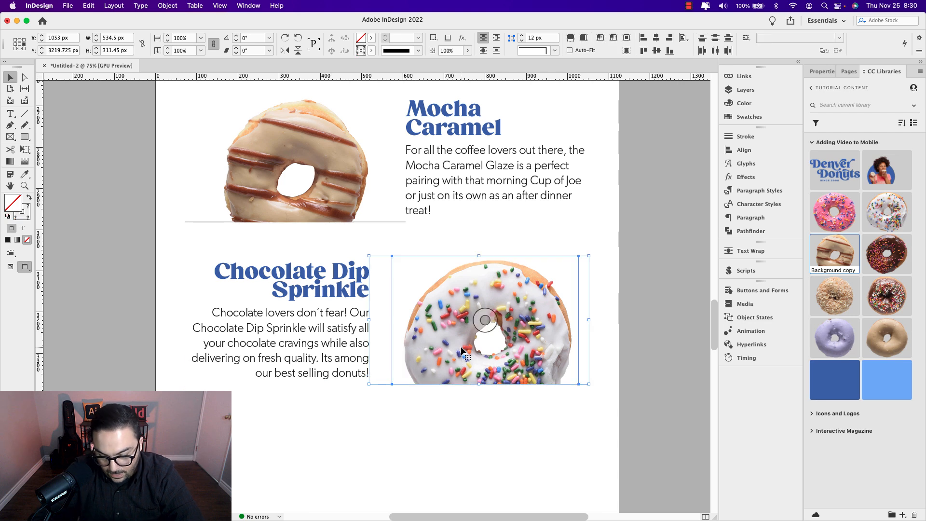
{"action": "key", "text": "w"}
{"action": "key", "text": "Up"}
{"action": "key", "text": "Up"}
{"action": "key", "text": "Up"}
{"action": "key", "text": "Up"}
{"action": "key", "text": "Up"}
{"action": "key", "text": "Up"}
{"action": "key", "text": "Up"}
{"action": "key", "text": "Up"}
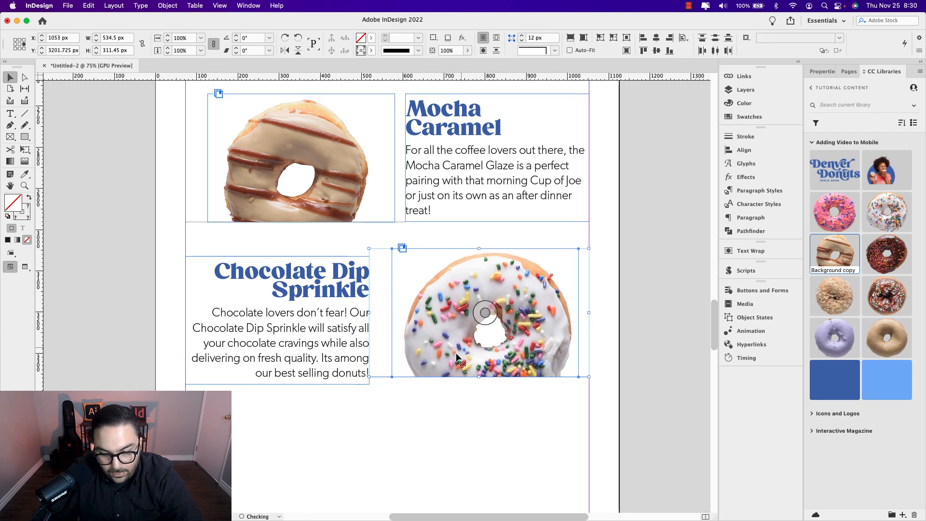
- Shorten the divider line under the Chocolate Dip Sprinkle donut at its inner end, leaving a small gap beside the text
{"action": "left_click", "coordinate": [380, 415]}
{"action": "key", "text": "w"}
{"action": "left_click", "coordinate": [371, 377]}
{"action": "left_click_drag", "start_coordinate": [370, 377], "coordinate": [414, 424]}
{"action": "left_click", "coordinate": [388, 390]}
{"action": "key", "text": "w"}
{"action": "key", "text": "w"}
- Move the Mocha Caramel donut image and its divider line up 19 px, to Y 2806.725 px
{"action": "left_click", "coordinate": [298, 234]}
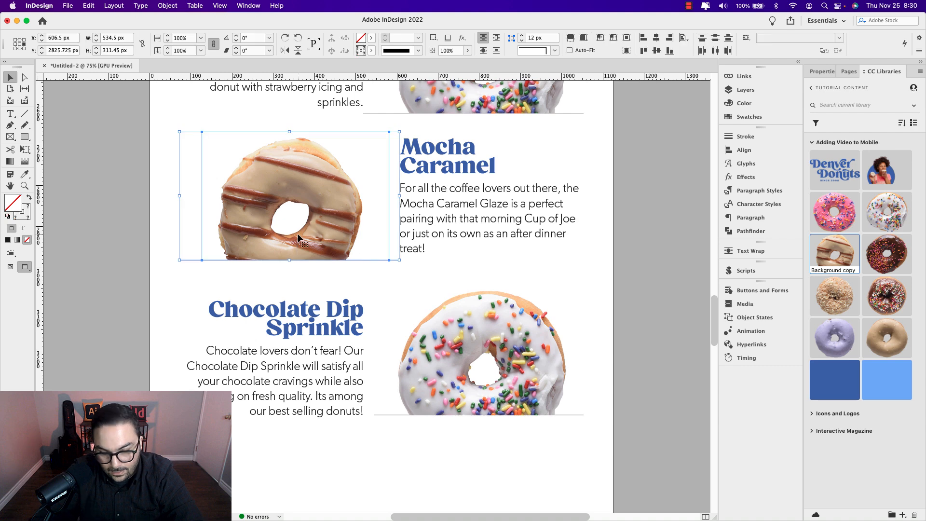
{"action": "key", "text": "Up"}
{"action": "key", "text": "Up"}
{"action": "key", "text": "Up"}
{"action": "key", "text": "Up"}
{"action": "key", "text": "Up"}
{"action": "key", "text": "Up"}
{"action": "key", "text": "Up"}
{"action": "key", "text": "Up"}
{"action": "key", "text": "Up"}
{"action": "key", "text": "Up"}
{"action": "key", "text": "Up"}
{"action": "key", "text": "Up"}
{"action": "key", "text": "Up"}
{"action": "key", "text": "Up"}
{"action": "key", "text": "Up"}
{"action": "key", "text": "Up"}
{"action": "key", "text": "Up"}
{"action": "key", "text": "Up"}
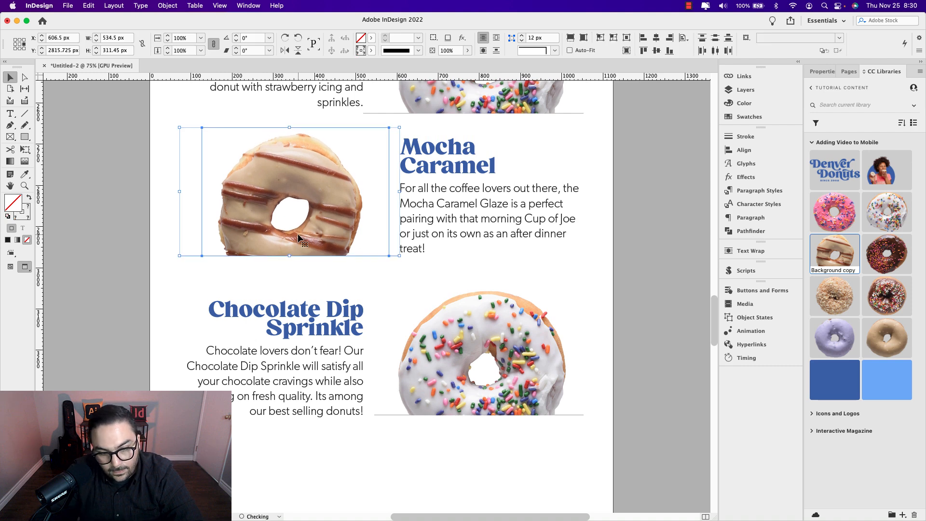
{"action": "key", "text": "Down"}
{"action": "key", "text": "Down"}
{"action": "key", "text": "Down"}
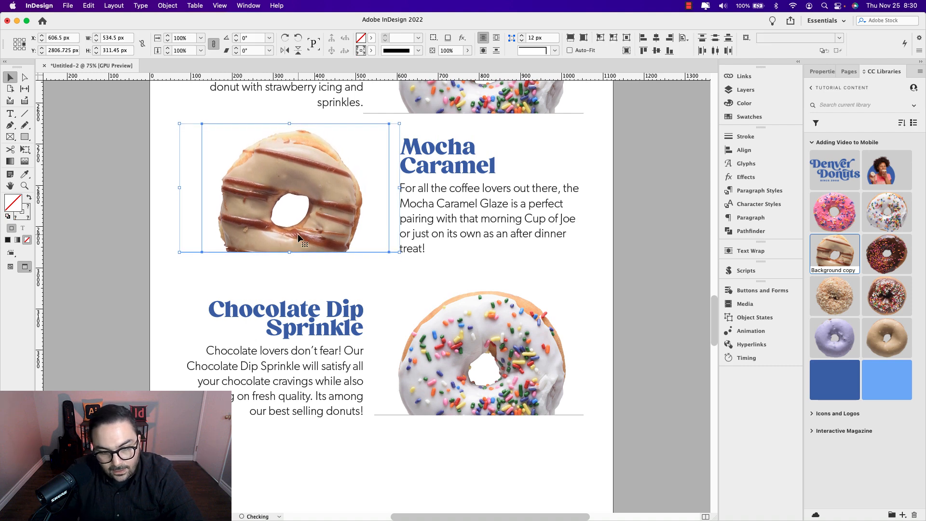
- Shorten the inner ends of the divider lines under the Mocha Caramel and Vanilla Sprinkle donuts, making the Vanilla Sprinkle line 508.5 px long
{"action": "left_click", "coordinate": [292, 279]}
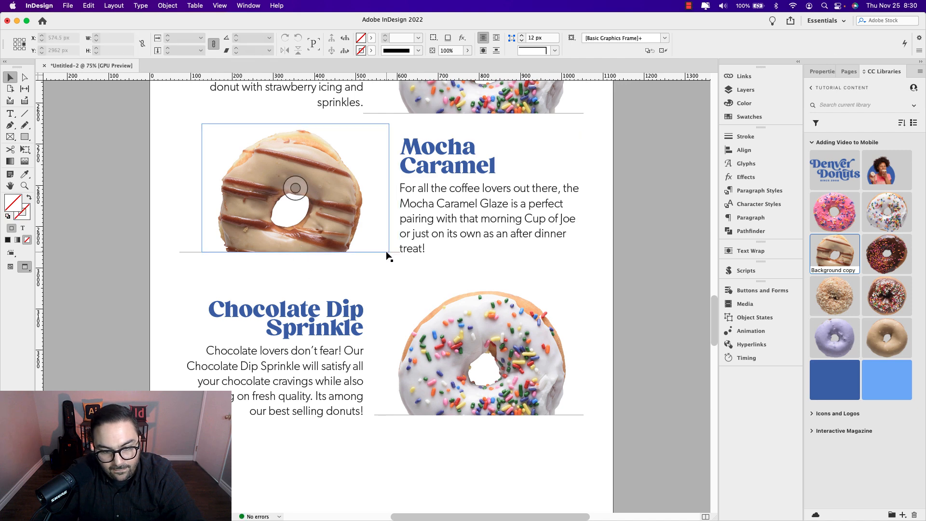
{"action": "left_click_drag", "start_coordinate": [398, 253], "coordinate": [381, 253]}
{"action": "left_click", "coordinate": [391, 266]}
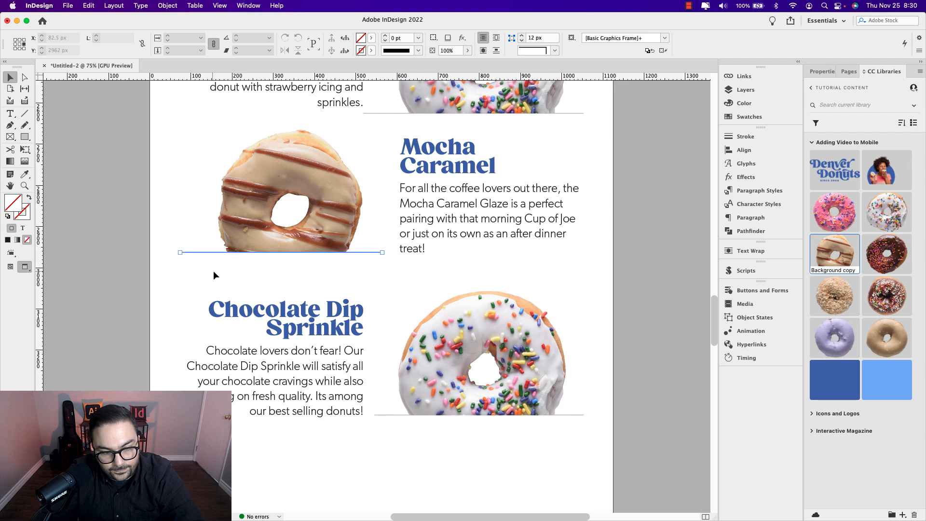
{"action": "scroll", "coordinate": [382, 382], "scroll_direction": "up", "scroll_amount": 3}
{"action": "scroll", "coordinate": [383, 382], "scroll_direction": "up", "scroll_amount": 3}
{"action": "key", "text": "w"}
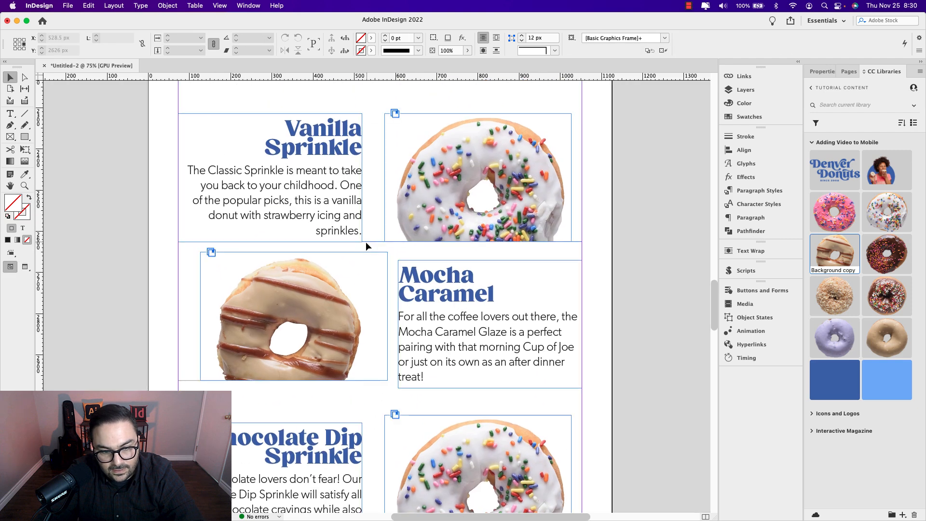
{"action": "left_click", "coordinate": [363, 241]}
{"action": "left_click_drag", "start_coordinate": [363, 242], "coordinate": [373, 242]}
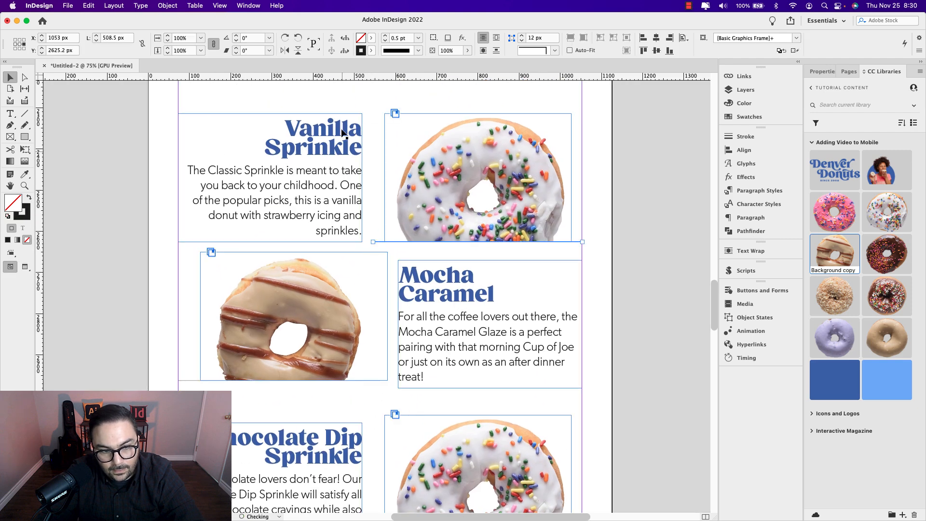
- Reduce the Vanilla Sprinkle text frame's height and lower it slightly so its base lines up with the donut's divider line
{"action": "left_click_drag", "start_coordinate": [342, 104], "coordinate": [349, 223]}
{"action": "left_click_drag", "start_coordinate": [270, 246], "coordinate": [270, 240]}
{"action": "left_click_drag", "start_coordinate": [352, 134], "coordinate": [353, 138]}
{"action": "left_click", "coordinate": [380, 150]}
{"action": "scroll", "coordinate": [382, 169], "scroll_direction": "up", "scroll_amount": 5}
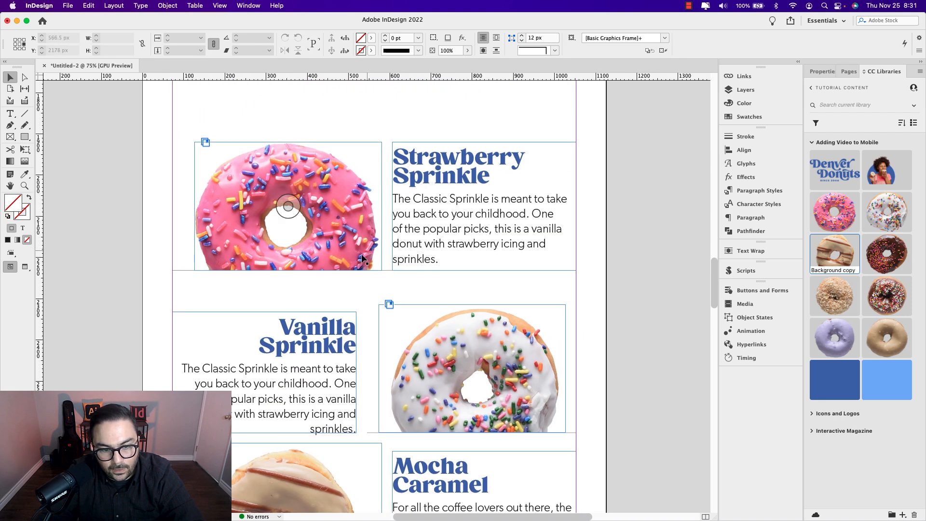
- Reduce the Strawberry Sprinkle text frame to about 293 px high and lower it so its base sits level with the divider line
{"action": "key", "text": "w"}
{"action": "left_click_drag", "start_coordinate": [423, 280], "coordinate": [461, 193]}
{"action": "left_click", "coordinate": [464, 292]}
{"action": "left_click", "coordinate": [494, 264]}
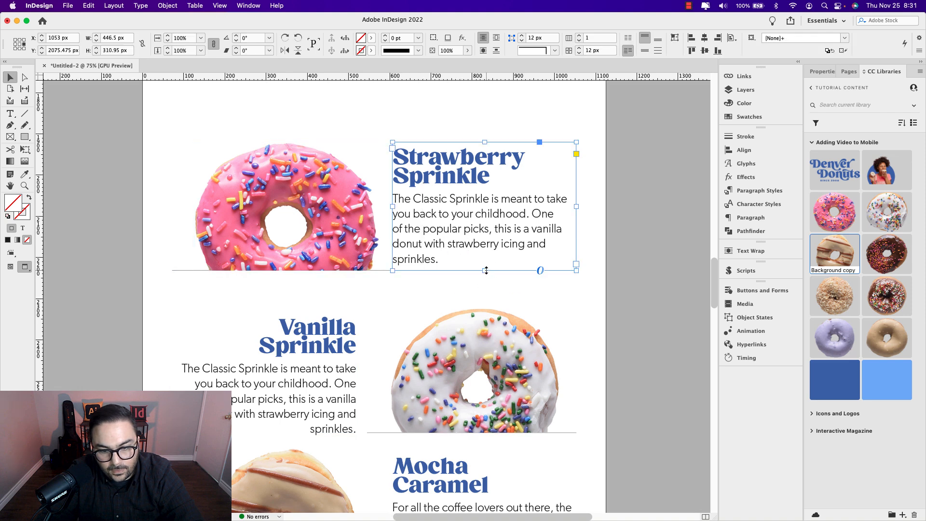
{"action": "double_click", "coordinate": [485, 271]}
{"action": "left_click_drag", "start_coordinate": [444, 215], "coordinate": [445, 223]}
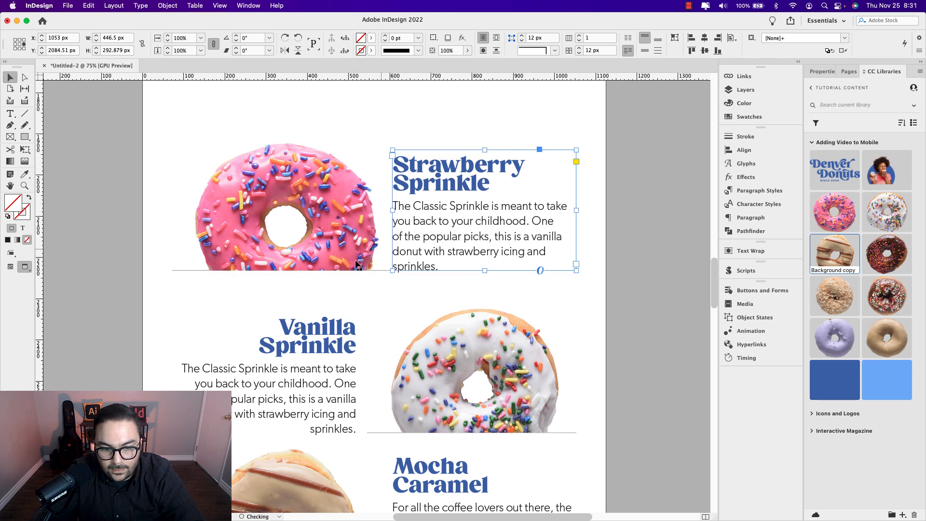
- Shorten the divider line under the Strawberry Sprinkle donut to 508.5 px at its inner end
{"action": "left_click", "coordinate": [387, 271]}
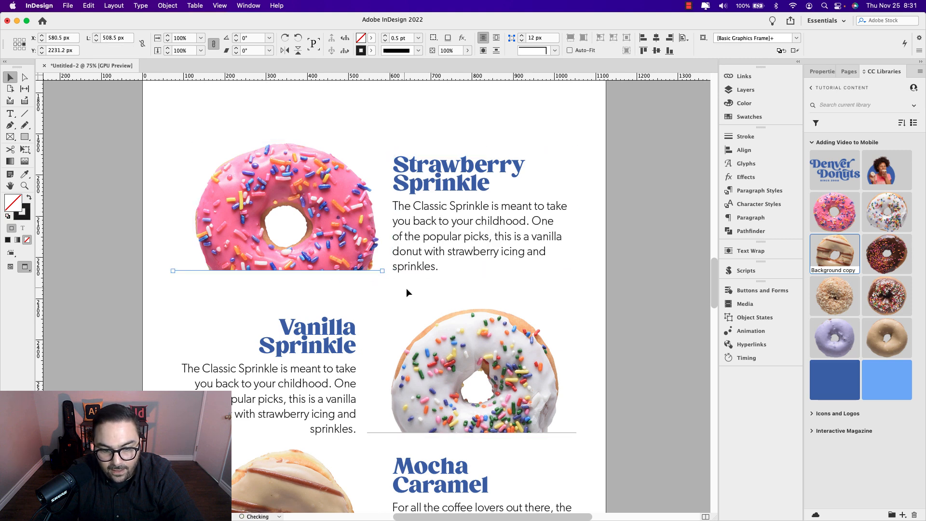
{"action": "key", "text": "w"}
{"action": "left_click", "coordinate": [407, 288]}
{"action": "key", "text": "w"}
- Group the Strawberry Sprinkle donut with its text, and group the Vanilla Sprinkle row's elements separately
{"action": "key", "text": "super+minus"}
{"action": "key", "text": "super+minus"}
{"action": "key", "text": "super+minus"}
{"action": "key", "text": "super+minus"}
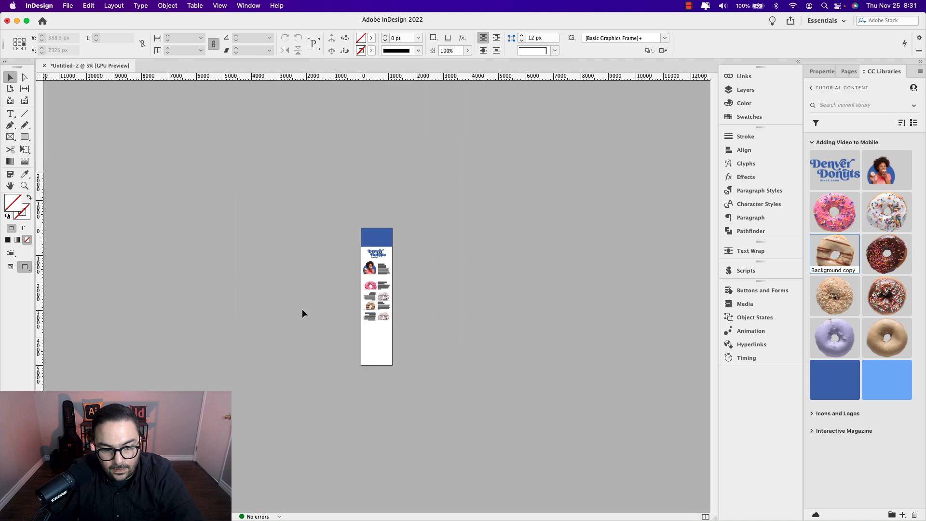
{"action": "key", "text": "super+equal"}
{"action": "key", "text": "super+equal"}
{"action": "key", "text": "super+equal"}
{"action": "left_click_drag", "start_coordinate": [453, 306], "coordinate": [313, 208]}
{"action": "left_click_drag", "start_coordinate": [346, 290], "coordinate": [314, 291]}
{"action": "scroll", "coordinate": [314, 291], "scroll_direction": "up", "scroll_amount": 5}
{"action": "left_click_drag", "start_coordinate": [252, 143], "coordinate": [430, 249]}
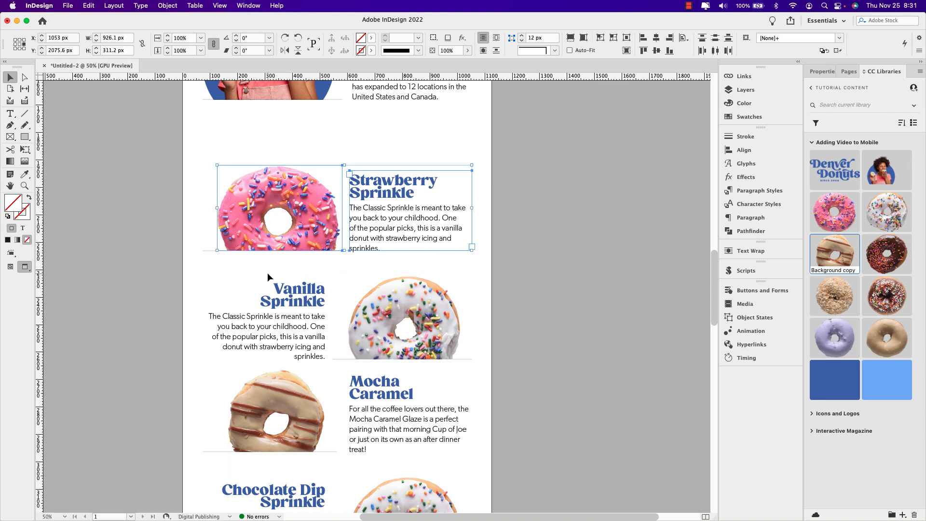
{"action": "key", "text": "super+g"}
{"action": "left_click_drag", "start_coordinate": [265, 275], "coordinate": [458, 362]}
{"action": "key", "text": "super+g"}
- Group the elements of the Mocha Caramel row, and group those of the Chocolate Dip Sprinkle row separately
{"action": "left_click_drag", "start_coordinate": [193, 384], "coordinate": [462, 453]}
{"action": "key", "text": "super+g"}
{"action": "scroll", "coordinate": [462, 454], "scroll_direction": "down", "scroll_amount": 5}
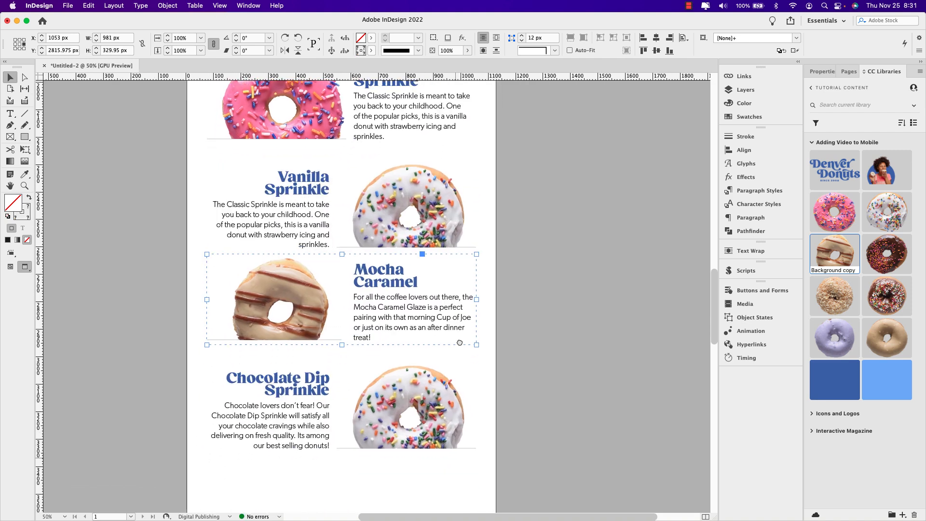
{"action": "left_click_drag", "start_coordinate": [195, 378], "coordinate": [418, 449]}
{"action": "key", "text": "super+g"}
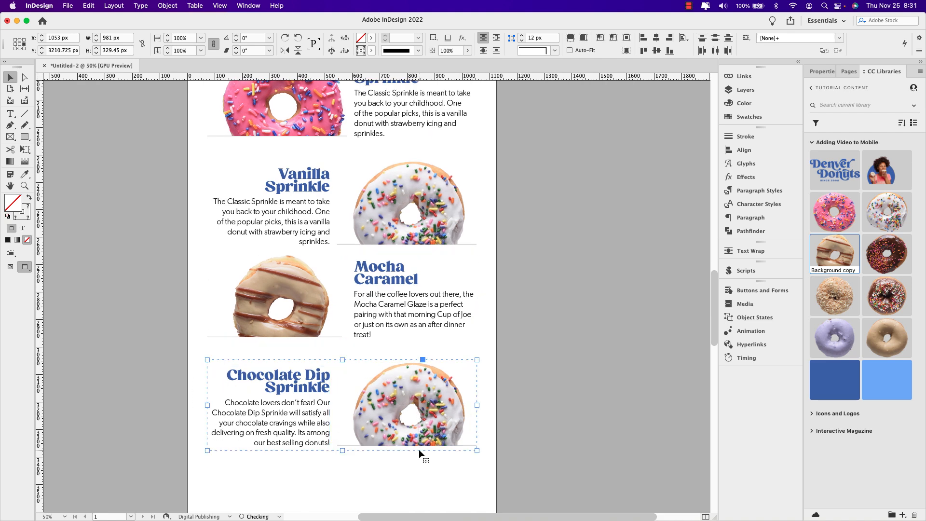
- Move the Strawberry Sprinkle row up toward the founder biography and distribute the vertical centers of all four donut rows
{"action": "scroll", "coordinate": [433, 267], "scroll_direction": "up", "scroll_amount": 5}
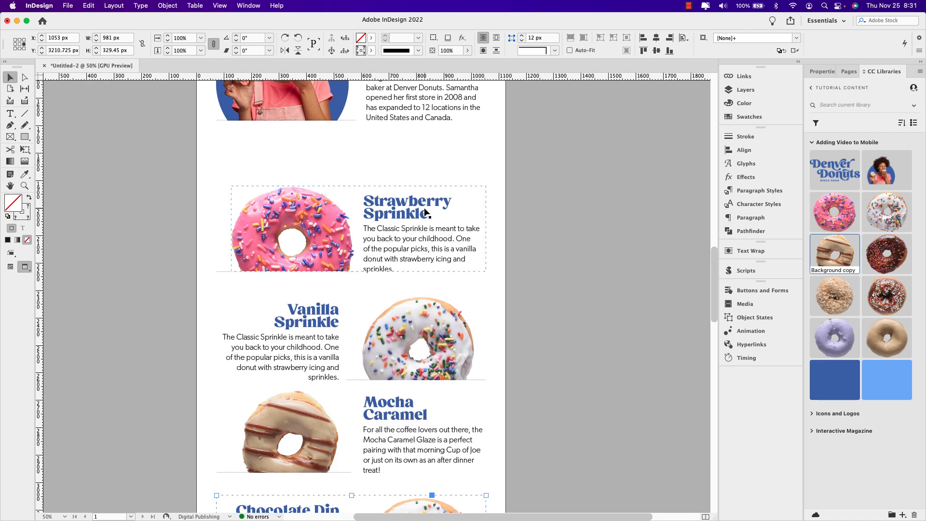
{"action": "left_click_drag", "start_coordinate": [425, 245], "coordinate": [424, 222]}
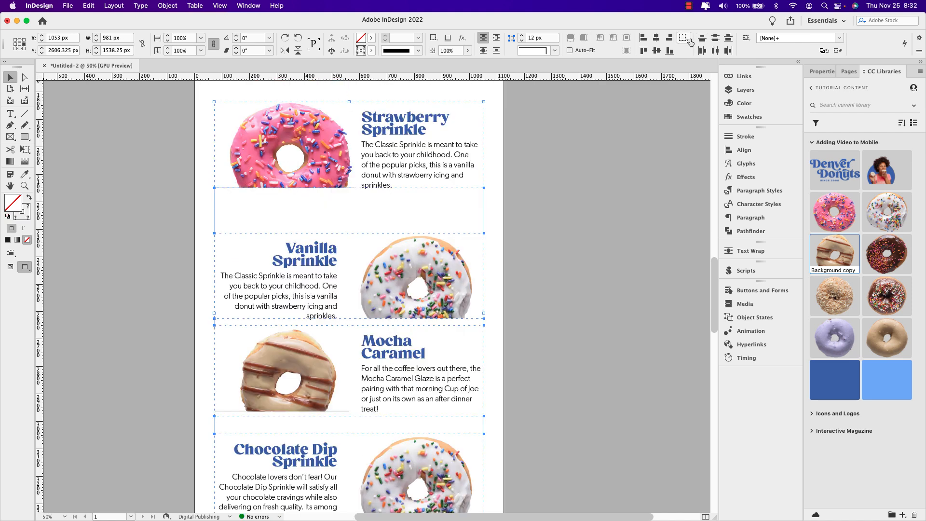
{"action": "left_click", "coordinate": [689, 40]}
{"action": "left_click", "coordinate": [729, 42]}
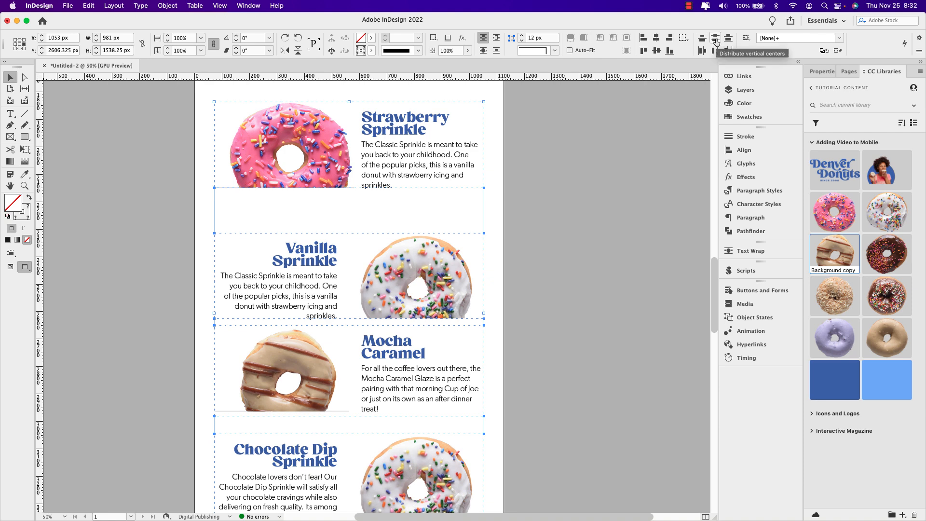
{"action": "left_click", "coordinate": [716, 42]}
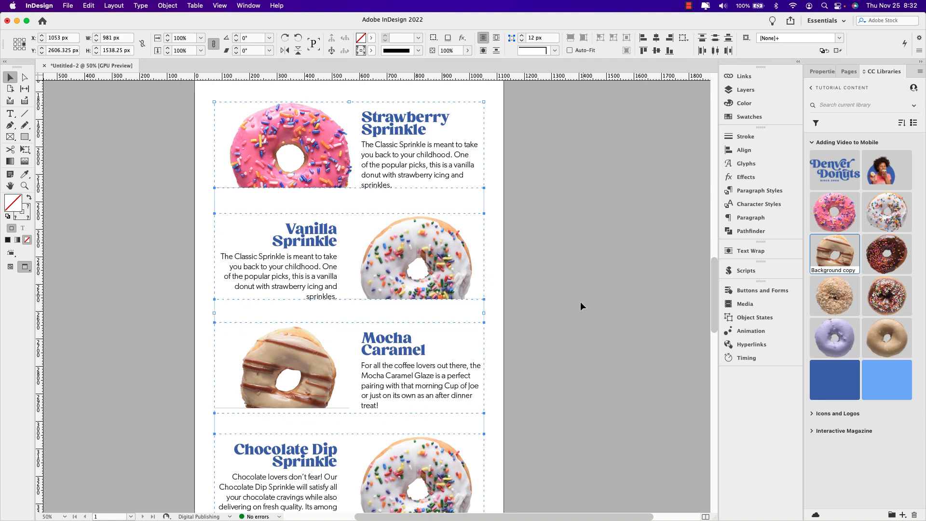
{"action": "scroll", "coordinate": [586, 290], "scroll_direction": "down", "scroll_amount": 3}
{"action": "left_click", "coordinate": [563, 290]}
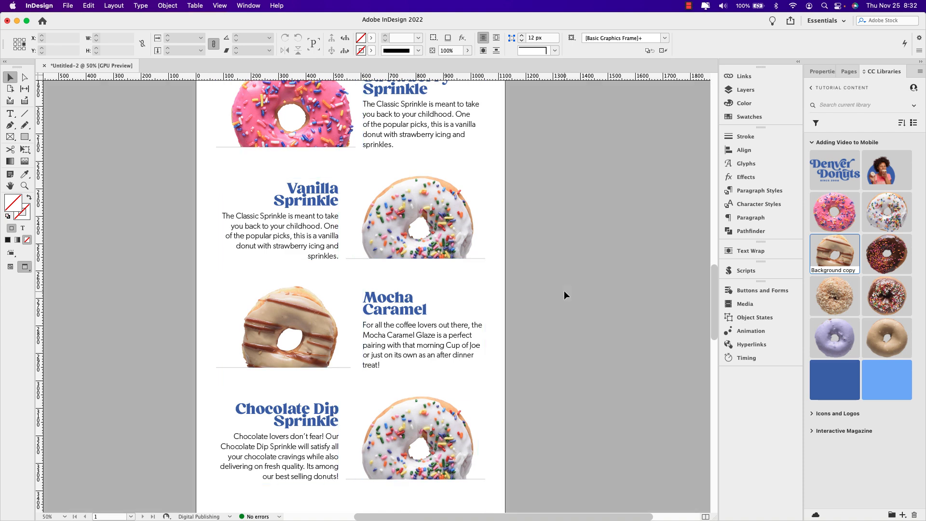
- Nudge all four donut rows up together so they sit closer to the founder biography
{"action": "key", "text": "super+minus"}
{"action": "key", "text": "super+minus"}
{"action": "key", "text": "super+equal"}
{"action": "left_click_drag", "start_coordinate": [441, 221], "coordinate": [410, 269]}
{"action": "left_click", "coordinate": [411, 268]}
{"action": "left_click_drag", "start_coordinate": [297, 226], "coordinate": [450, 435]}
{"action": "key", "text": "shift+Up"}
{"action": "key", "text": "shift+Up"}
{"action": "key", "text": "shift+Up"}
{"action": "key", "text": "shift+Up"}
{"action": "key", "text": "shift+Up"}
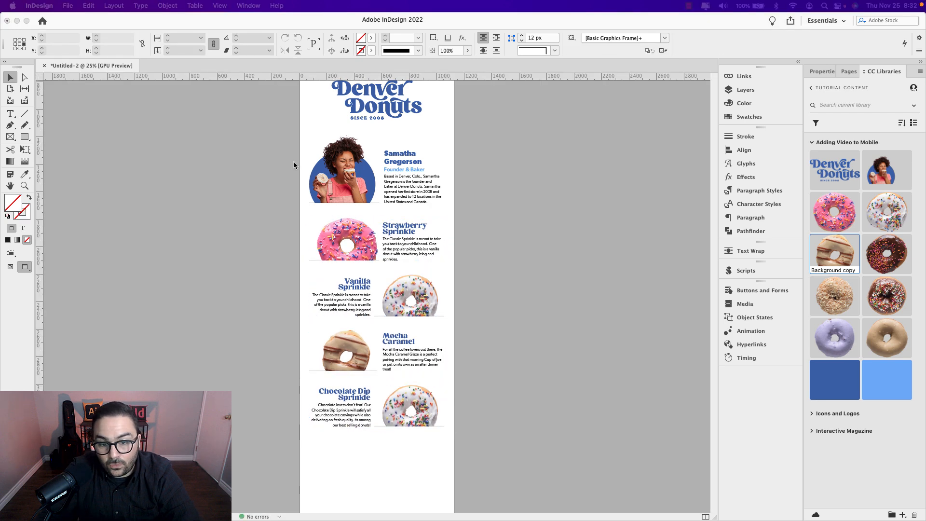
{"action": "left_click", "coordinate": [303, 162]}
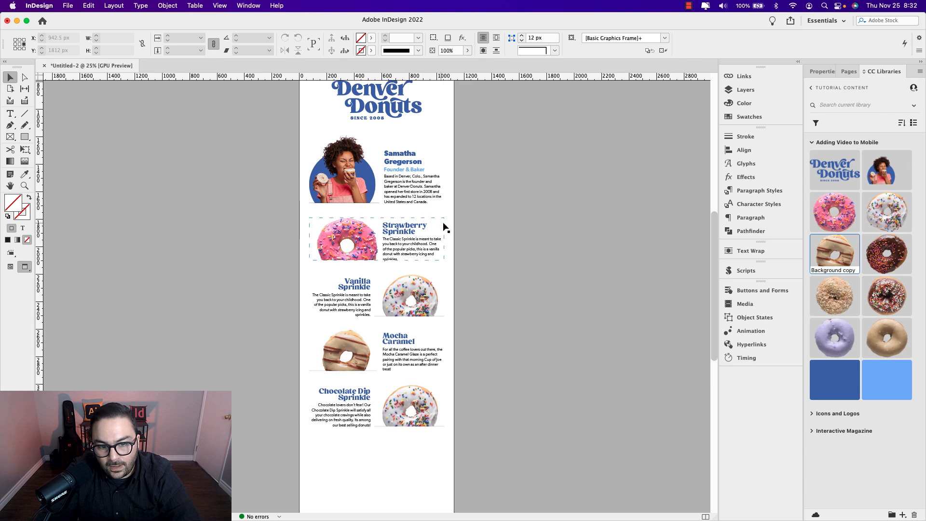
{"action": "scroll", "coordinate": [451, 367], "scroll_direction": "up", "scroll_amount": 5}
{"action": "left_click", "coordinate": [394, 206]}
{"action": "left_click_drag", "start_coordinate": [394, 207], "coordinate": [420, 215]}
{"action": "left_click", "coordinate": [476, 230]}
{"action": "scroll", "coordinate": [475, 337], "scroll_direction": "down", "scroll_amount": 5}
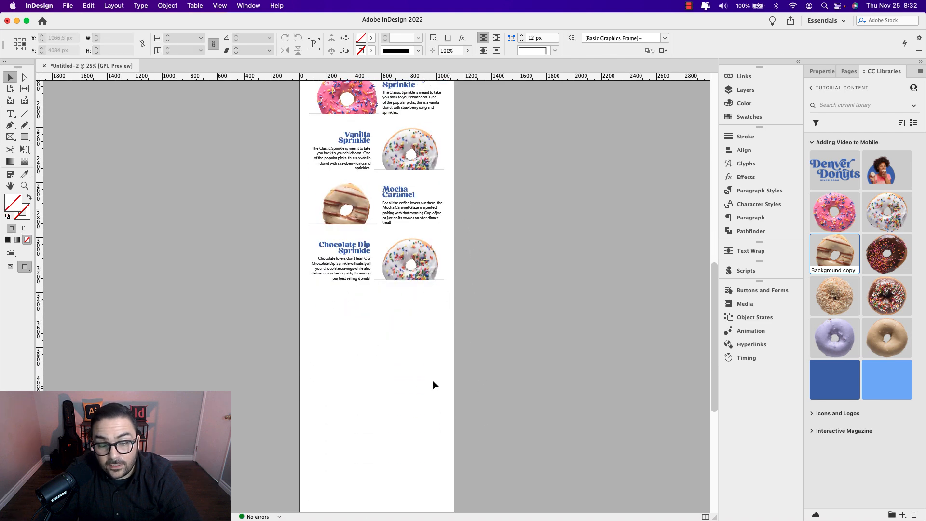
- Draw a full-width frame of 1125 by about 1596 px over the page's empty lower end and fill it with dark blue R=67 G=105 B=176
{"action": "scroll", "coordinate": [374, 337], "scroll_direction": "down", "scroll_amount": 2}
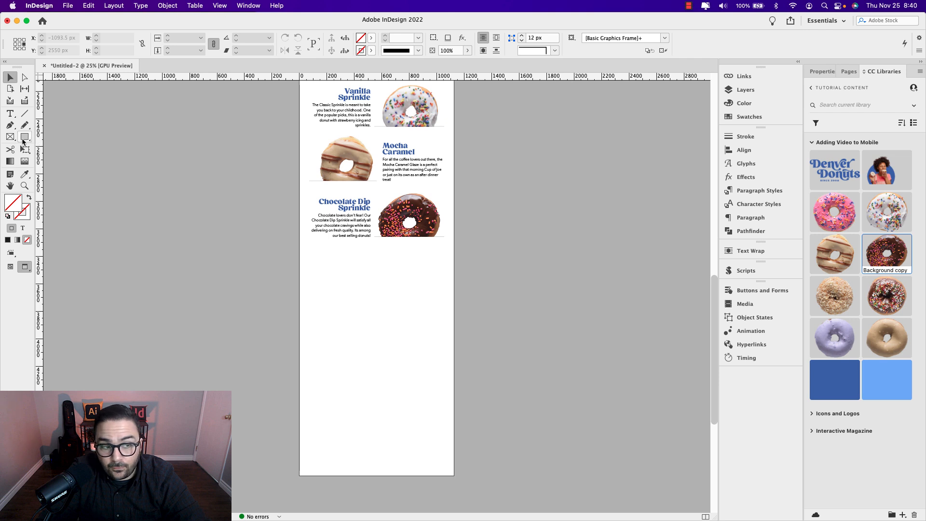
{"action": "left_click", "coordinate": [11, 138]}
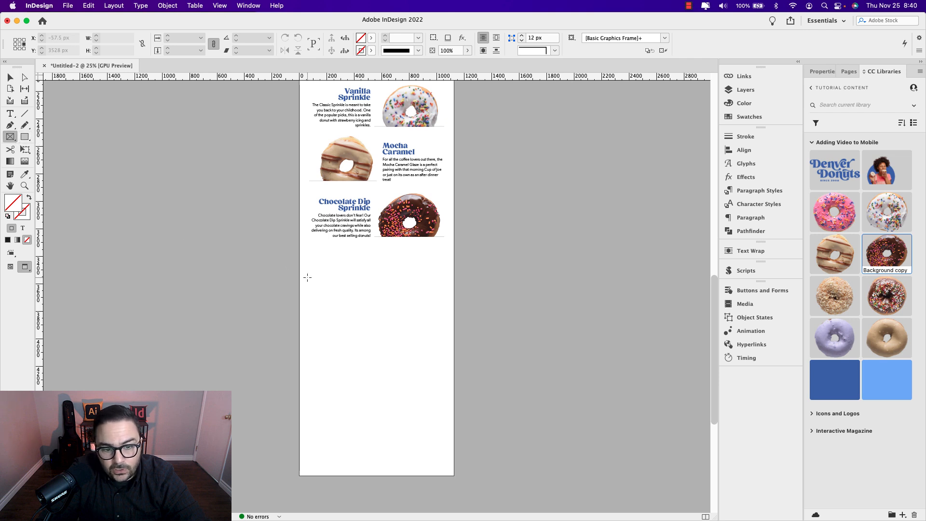
{"action": "left_click_drag", "start_coordinate": [300, 257], "coordinate": [454, 478]}
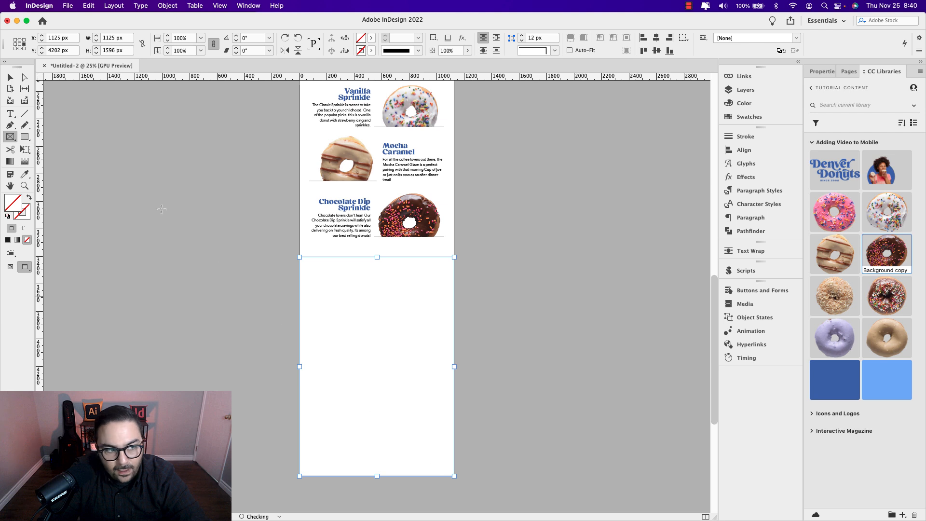
{"action": "left_click", "coordinate": [9, 78]}
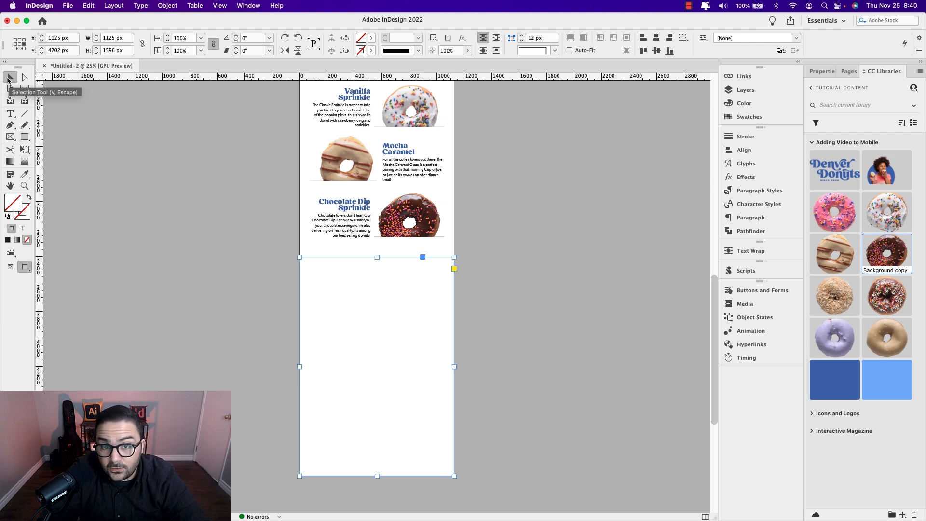
{"action": "left_click", "coordinate": [820, 374]}
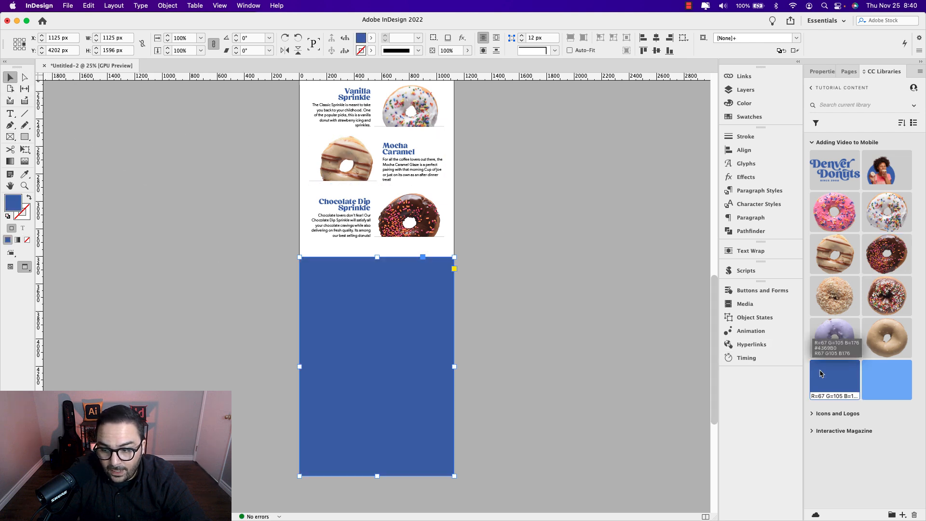
- Paste the copied More Yummy Flavors donuts, Order online! text and white Denver Donuts logo onto the blue footer section
{"action": "left_click", "coordinate": [488, 287]}
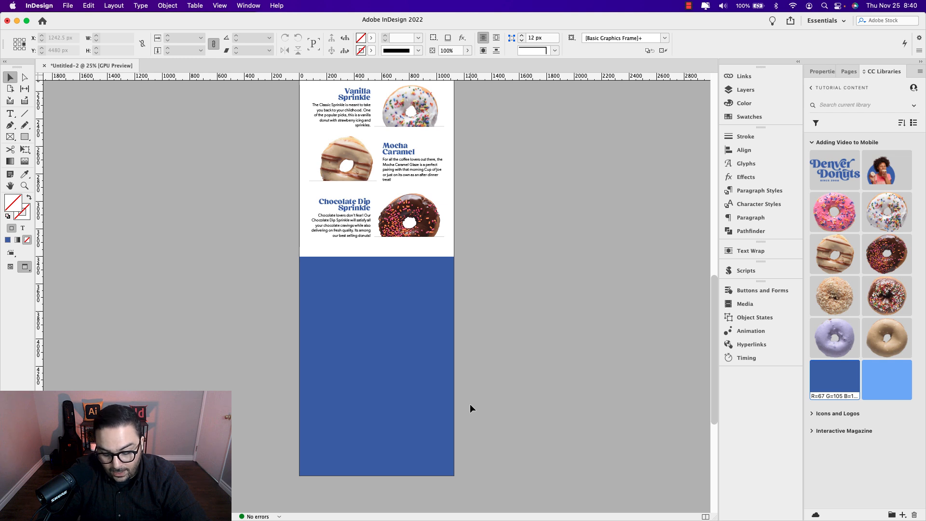
{"action": "key", "text": "super+v"}
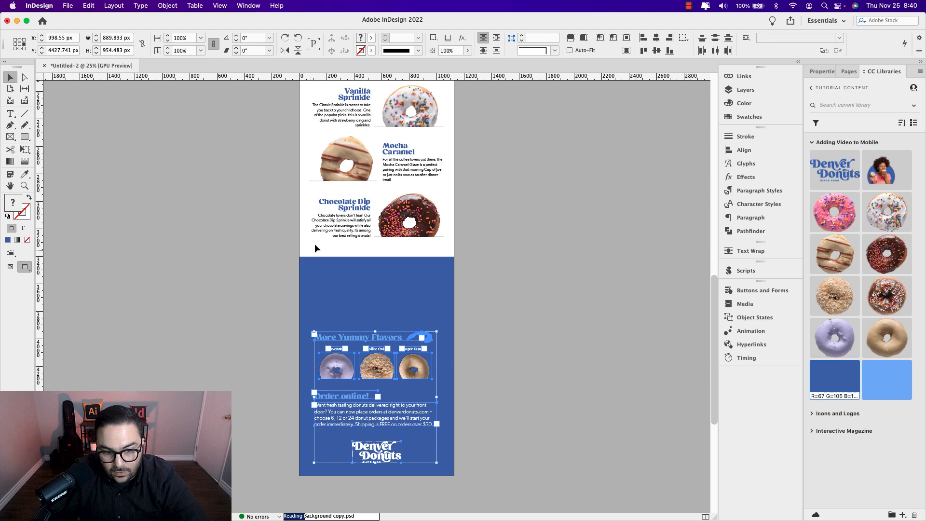
{"action": "left_click", "coordinate": [496, 317]}
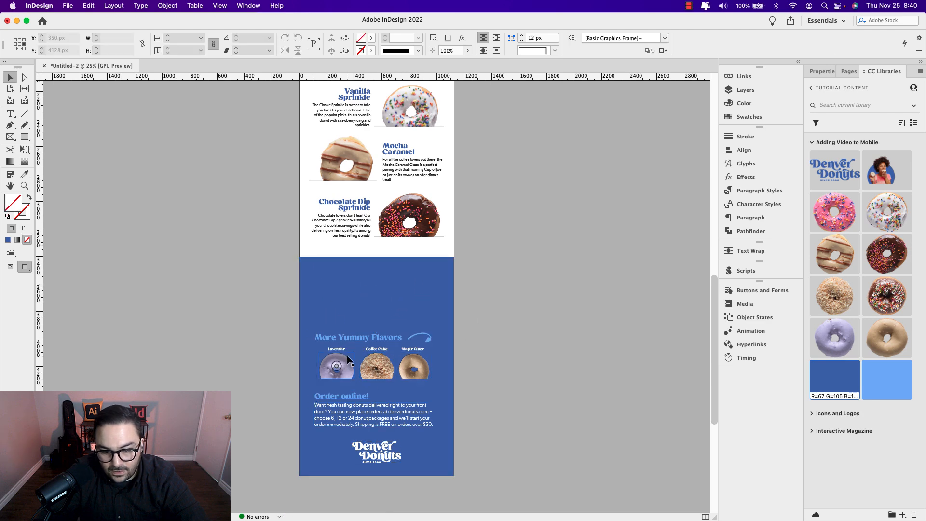
- Review the whole page layout, from the blue header through the donut rows to the blue footer section
{"action": "scroll", "coordinate": [344, 355], "scroll_direction": "up", "scroll_amount": 2}
{"action": "left_click_drag", "start_coordinate": [487, 371], "coordinate": [311, 202]}
{"action": "left_click_drag", "start_coordinate": [325, 322], "coordinate": [327, 457]}
{"action": "left_click_drag", "start_coordinate": [387, 261], "coordinate": [378, 381]}
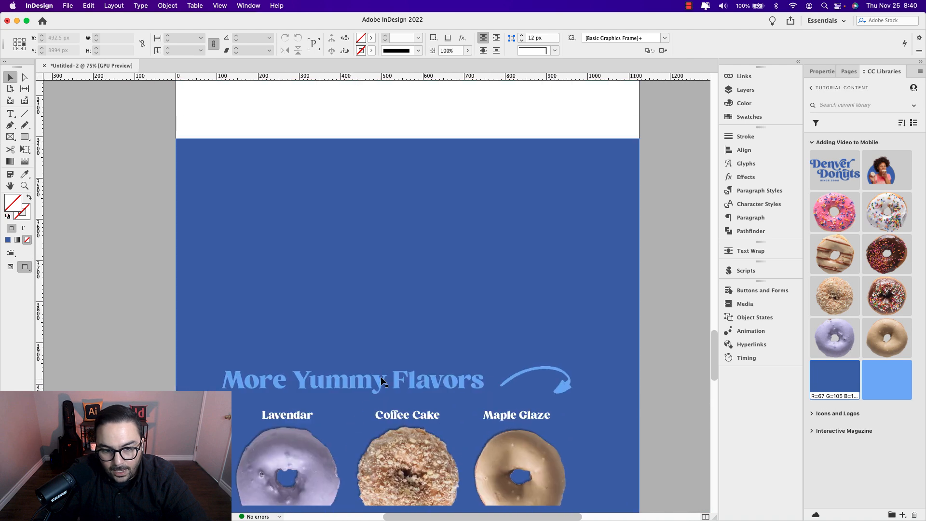
{"action": "scroll", "coordinate": [381, 375], "scroll_direction": "down", "scroll_amount": 1}
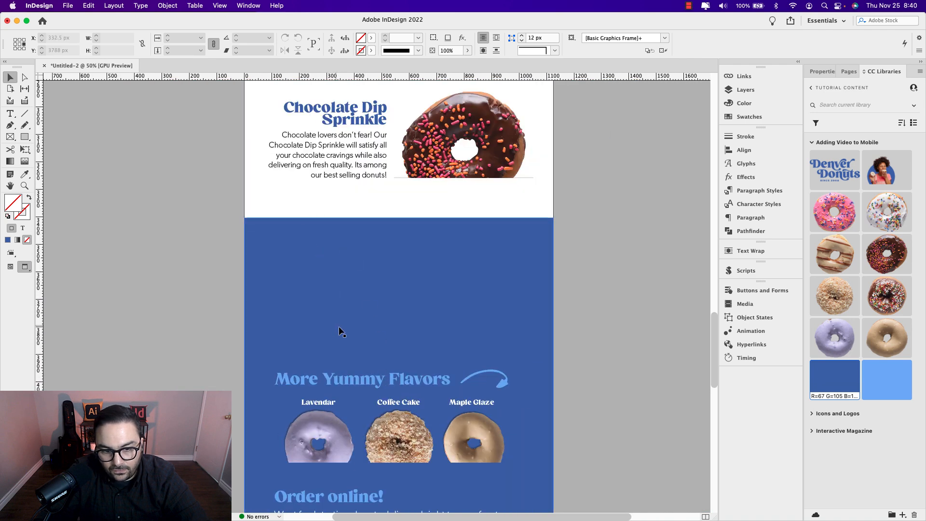
{"action": "scroll", "coordinate": [511, 262], "scroll_direction": "up", "scroll_amount": 3}
{"action": "left_click_drag", "start_coordinate": [713, 333], "coordinate": [705, 117]}
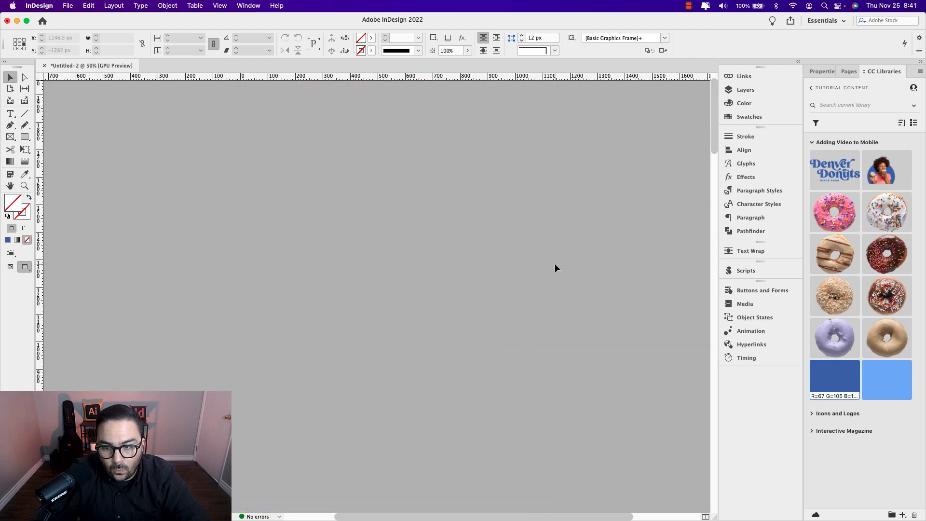
{"action": "key", "text": "super+0"}
{"action": "scroll", "coordinate": [401, 253], "scroll_direction": "down", "scroll_amount": 2}
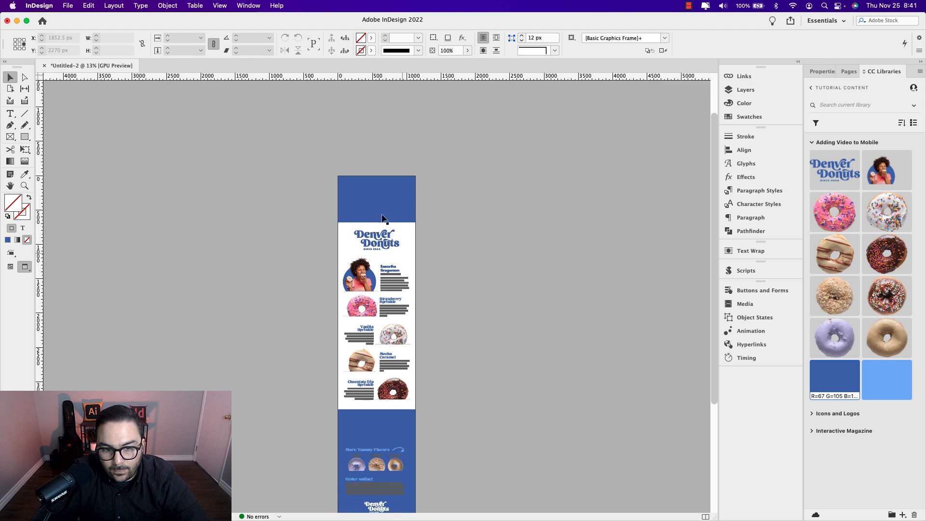
{"action": "scroll", "coordinate": [420, 393], "scroll_direction": "down", "scroll_amount": 3}
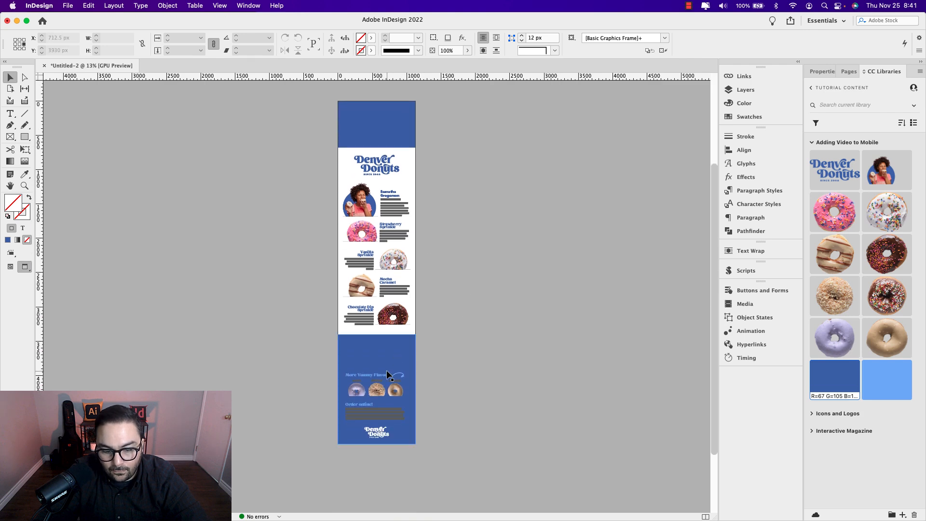
{"action": "key", "text": "super+equal"}
{"action": "left_click_drag", "start_coordinate": [390, 381], "coordinate": [392, 311]}
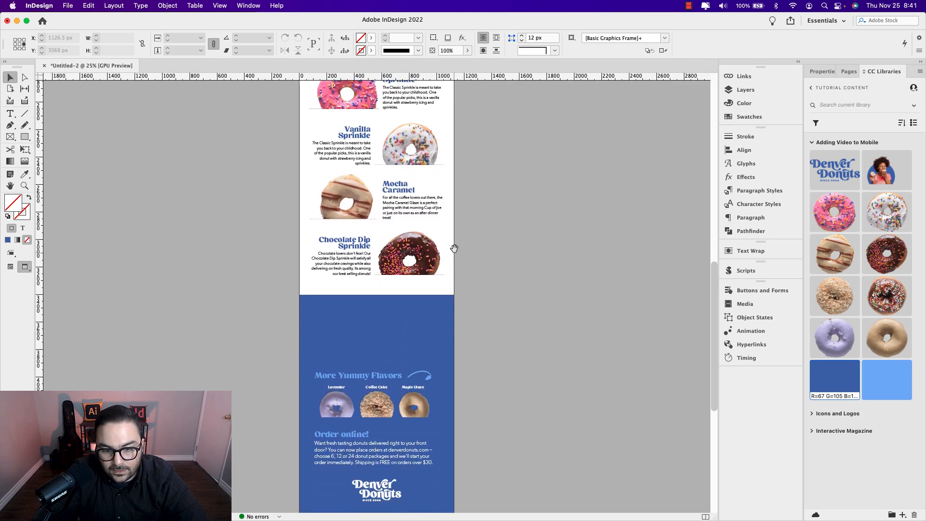
{"action": "scroll", "coordinate": [459, 249], "scroll_direction": "up", "scroll_amount": 10}
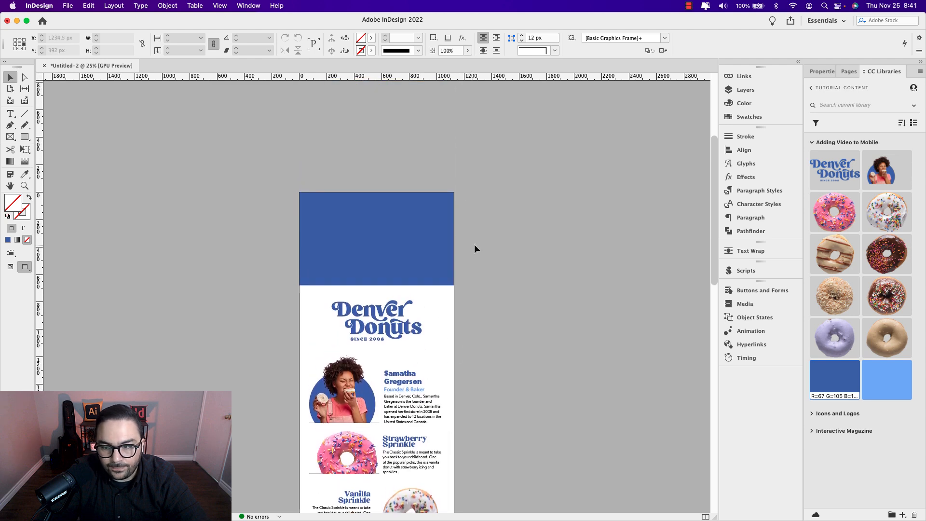
{"action": "scroll", "coordinate": [483, 242], "scroll_direction": "up", "scroll_amount": 2}
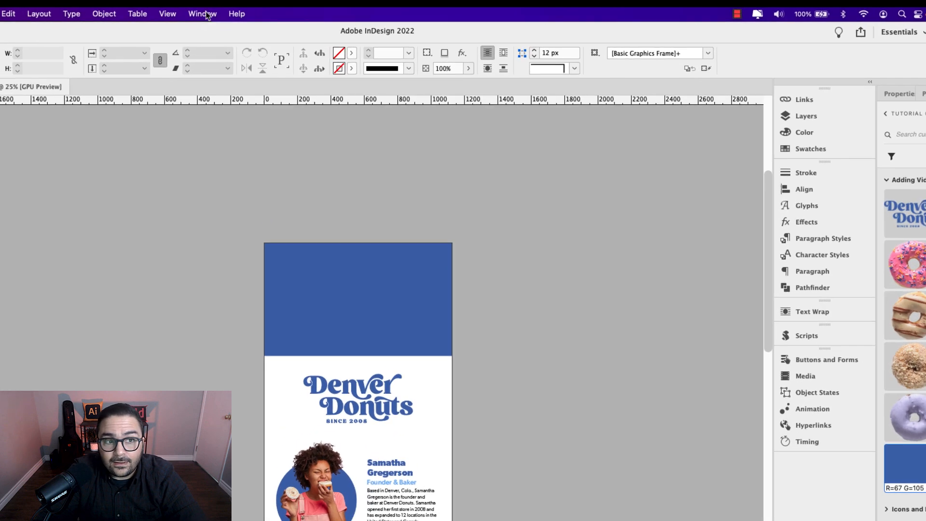
- Bring up the interactive Media controls and float them on the pasteboard beside the blue header
{"action": "left_click", "coordinate": [248, 6]}
{"action": "mouse_move", "coordinate": [215, 199]}
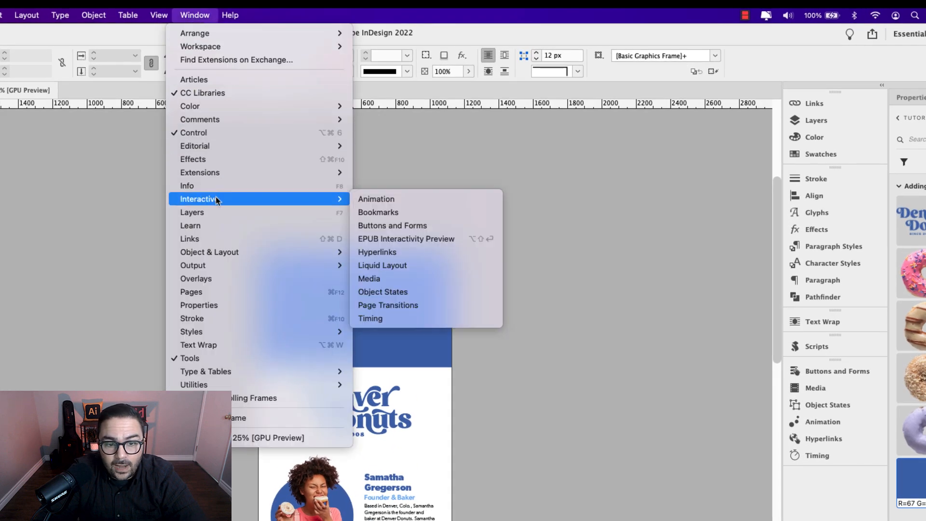
{"action": "left_click", "coordinate": [371, 279]}
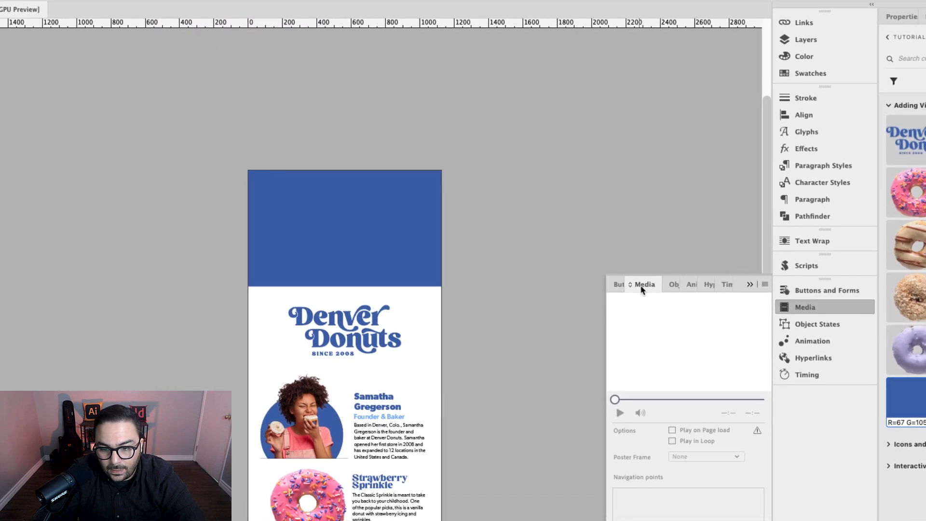
{"action": "left_click_drag", "start_coordinate": [654, 367], "coordinate": [526, 262]}
{"action": "left_click_drag", "start_coordinate": [515, 170], "coordinate": [513, 169]}
{"action": "left_click", "coordinate": [748, 271]}
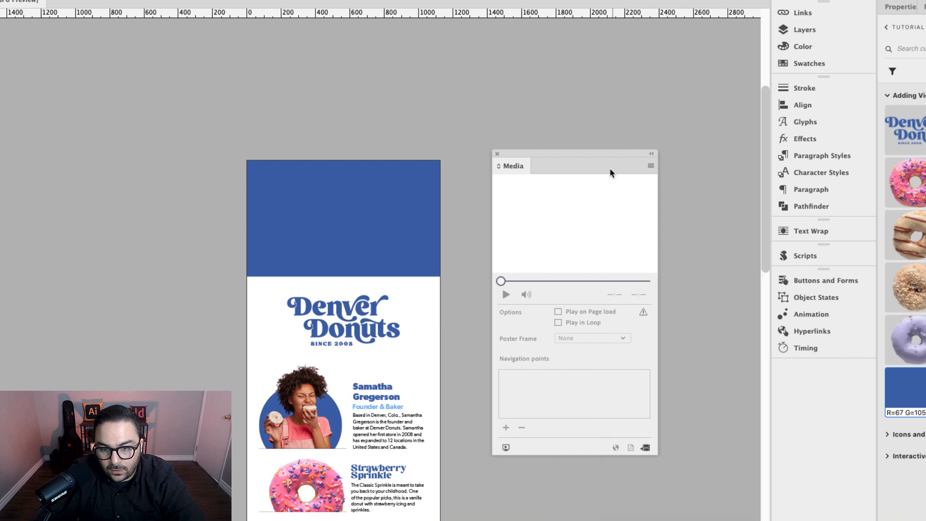
{"action": "left_click_drag", "start_coordinate": [597, 157], "coordinate": [570, 168]}
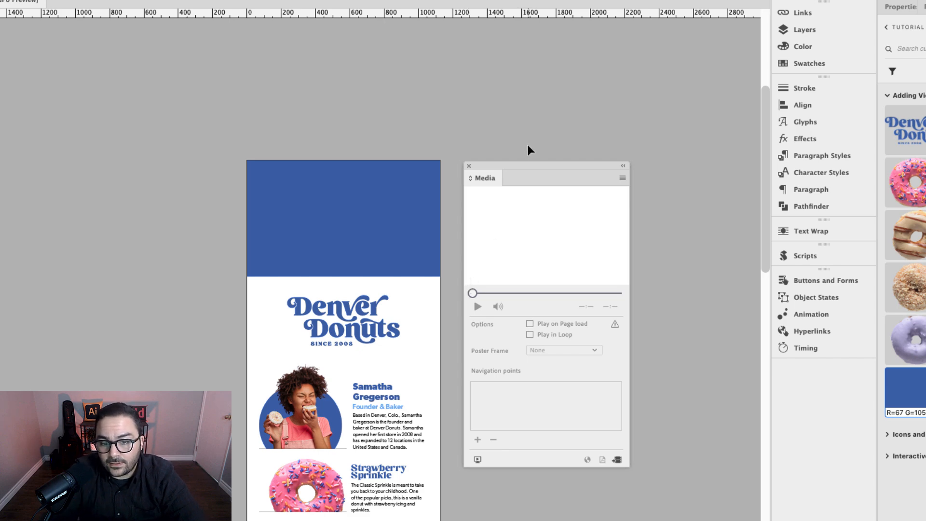
{"action": "left_click_drag", "start_coordinate": [517, 164], "coordinate": [542, 119]}
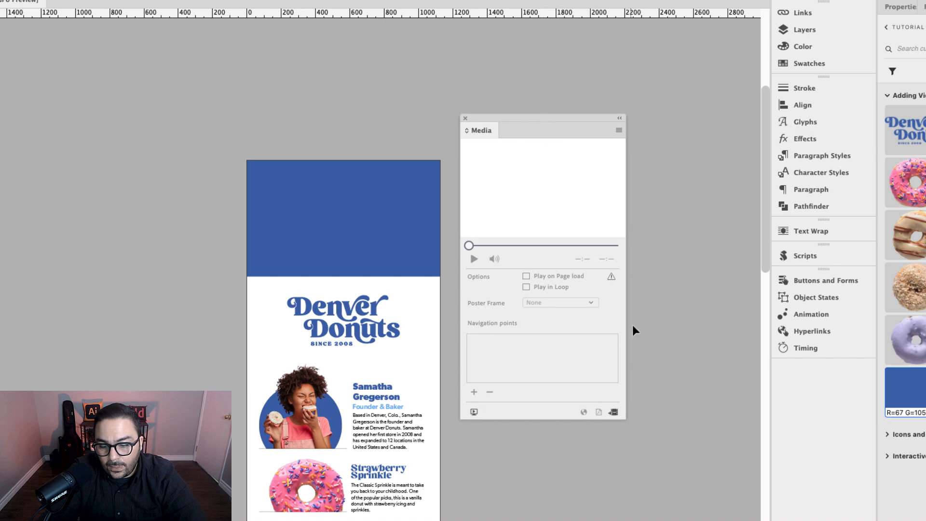
- Place Video_1.mp4 from the Project Videos folder at its full size, starting just outside the page's upper corner
{"action": "left_click", "coordinate": [615, 413]}
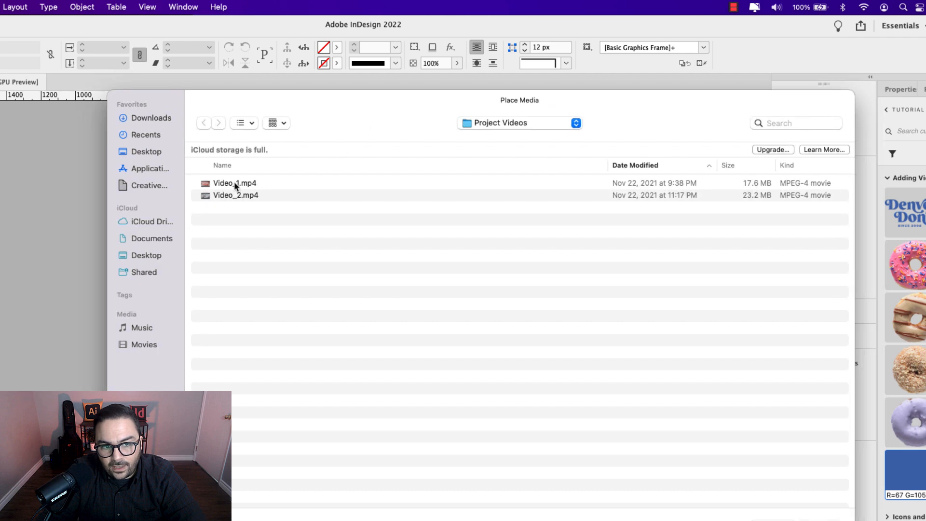
{"action": "left_click", "coordinate": [235, 185]}
{"action": "left_click", "coordinate": [233, 196]}
{"action": "left_click", "coordinate": [230, 187]}
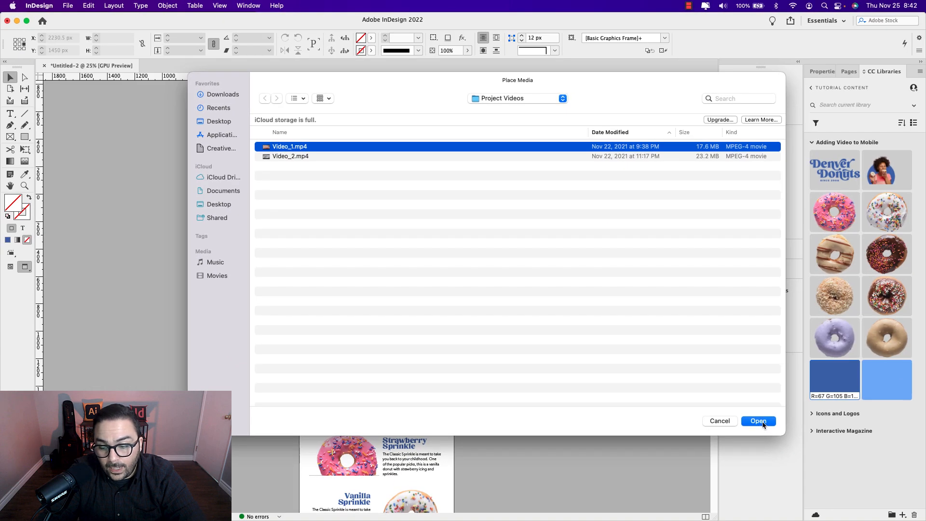
{"action": "left_click", "coordinate": [758, 422]}
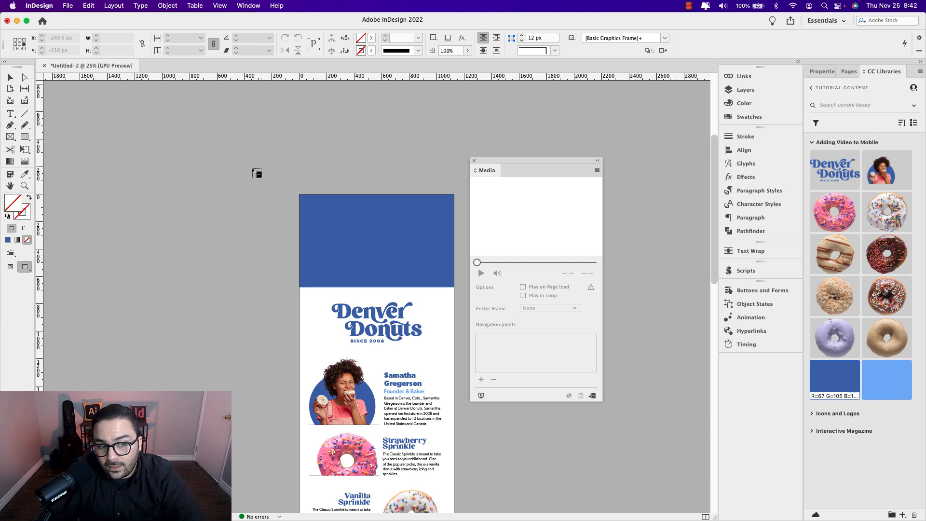
{"action": "left_click", "coordinate": [228, 191]}
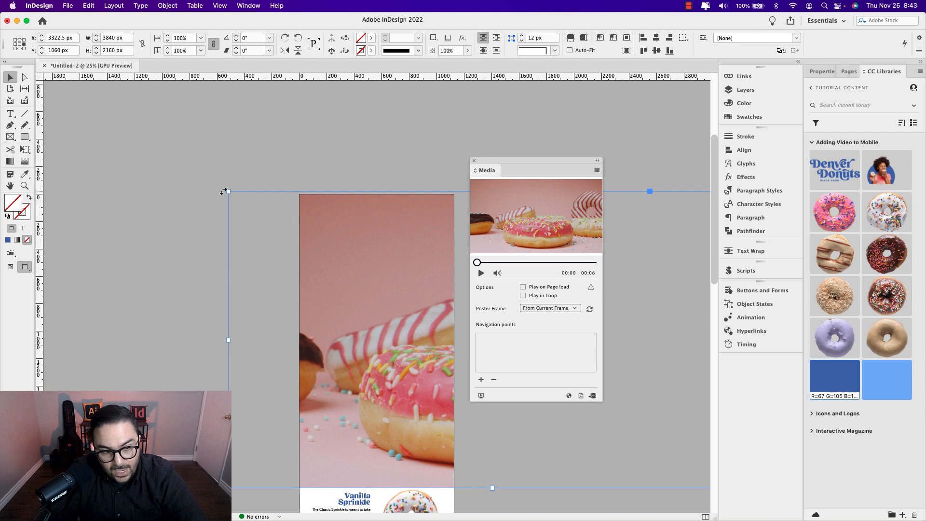
- Scale the video down to about 1421 by 799 px, show the guides, and move it onto the blue header at the page's left margin
{"action": "left_click_drag", "start_coordinate": [227, 191], "coordinate": [565, 445]}
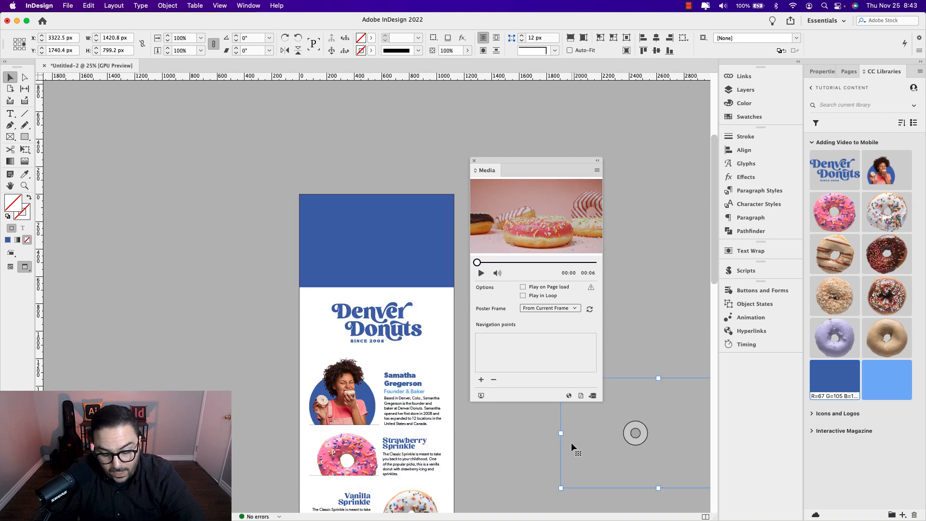
{"action": "key", "text": "w"}
{"action": "left_click_drag", "start_coordinate": [591, 441], "coordinate": [342, 268]}
{"action": "left_click_drag", "start_coordinate": [526, 159], "coordinate": [598, 177]}
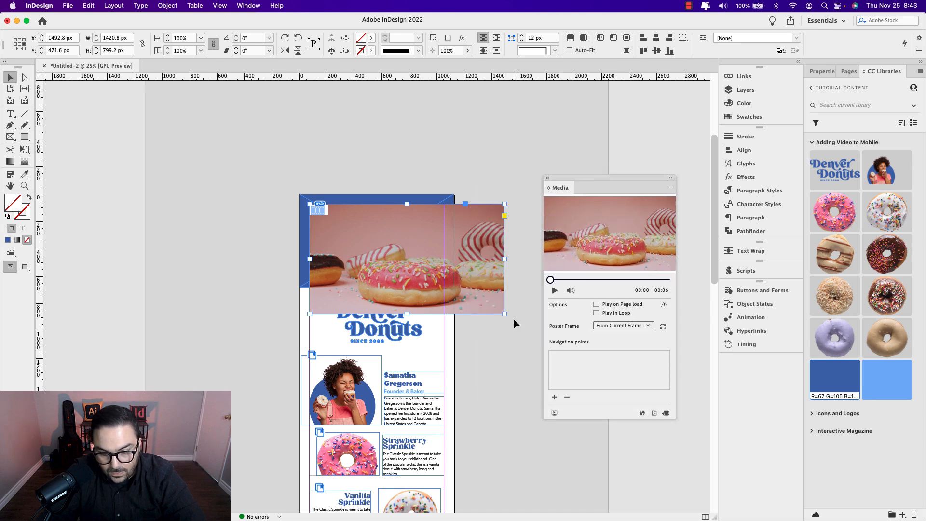
- Shrink the video proportionally to fit between the page margins, about 981 by 552 px
{"action": "key", "text": "super+equal"}
{"action": "key", "text": "super+equal"}
{"action": "left_click_drag", "start_coordinate": [514, 319], "coordinate": [433, 367]}
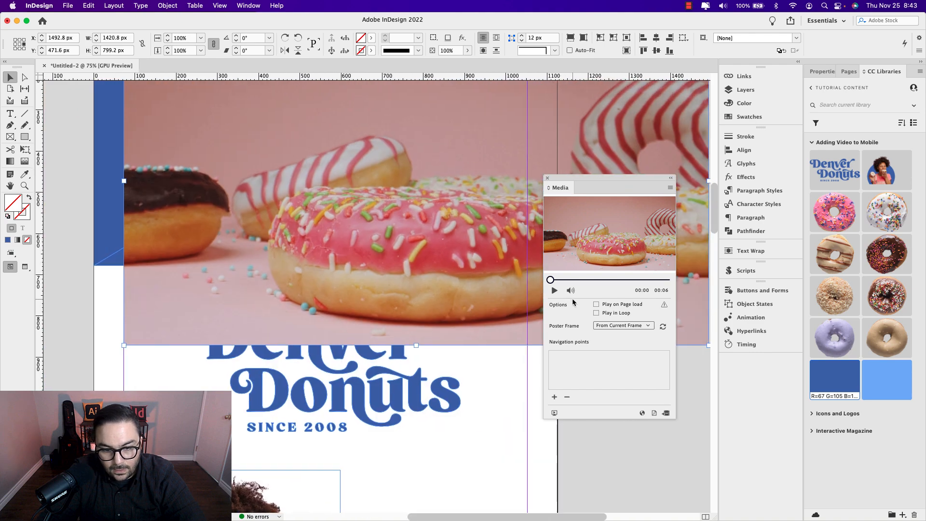
{"action": "key", "text": "super+minus"}
{"action": "key", "text": "super+minus"}
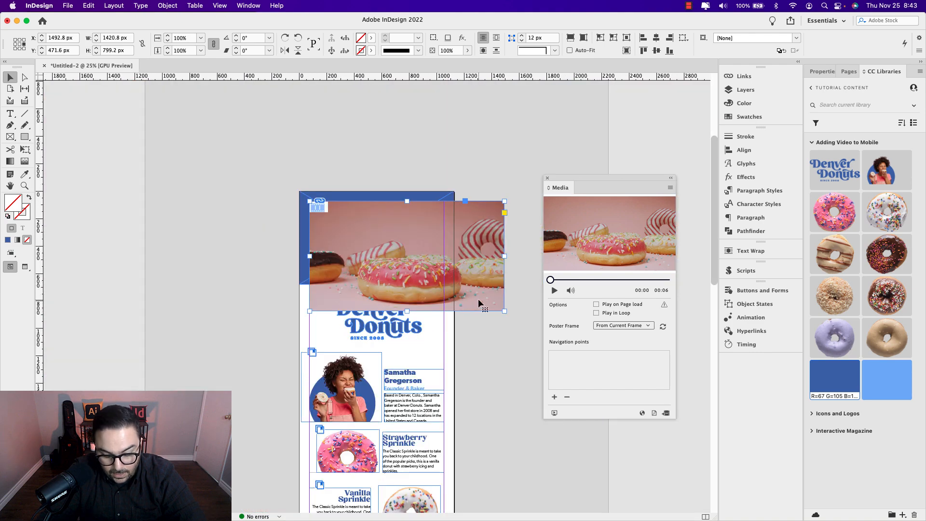
{"action": "left_click_drag", "start_coordinate": [503, 312], "coordinate": [442, 270]}
{"action": "key", "text": "super+equal"}
{"action": "key", "text": "super+equal"}
{"action": "scroll", "coordinate": [433, 239], "scroll_direction": "right", "scroll_amount": 5}
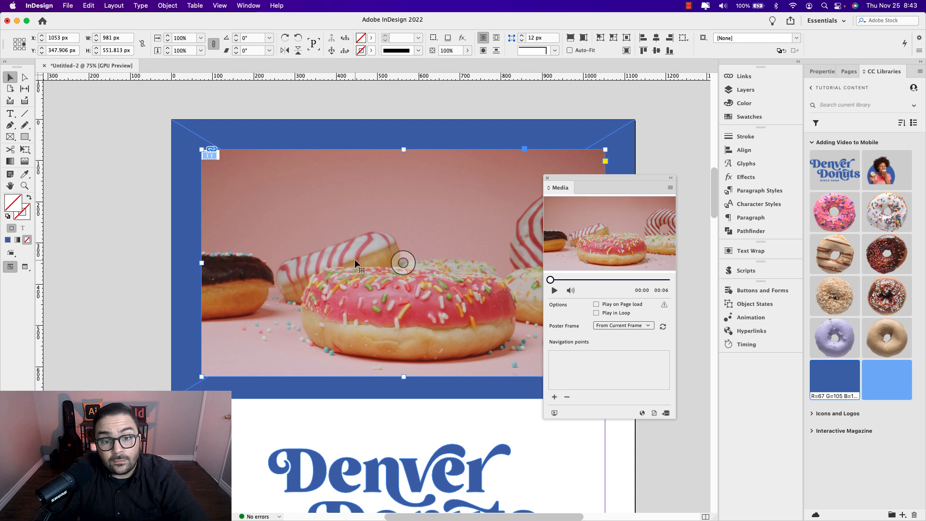
- Shorten the blue header rectangle from its lower edge to about 384 px high, so the video overhangs it
{"action": "mouse_move", "coordinate": [602, 177]}
{"action": "left_mouse_down"}
{"action": "mouse_move", "coordinate": [654, 177]}
{"action": "mouse_move", "coordinate": [606, 179]}
{"action": "left_mouse_up"}
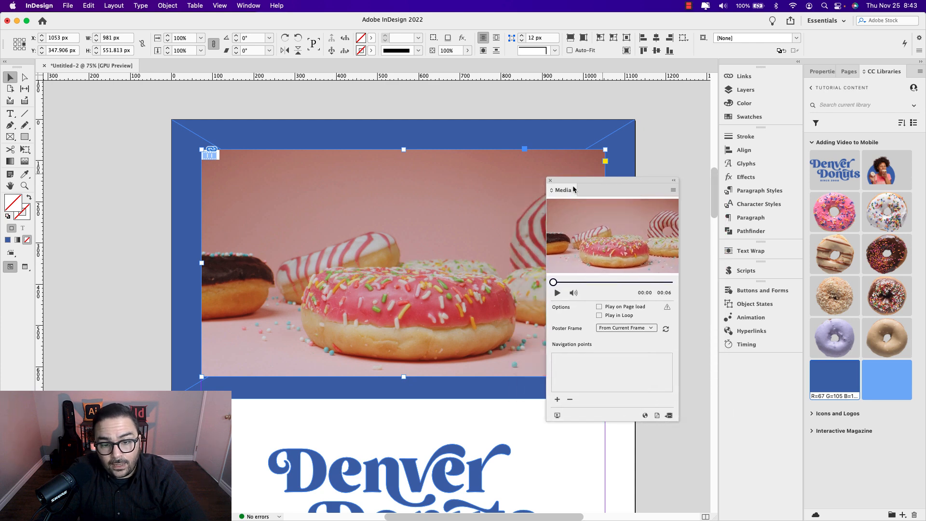
{"action": "left_click_drag", "start_coordinate": [487, 218], "coordinate": [389, 203]}
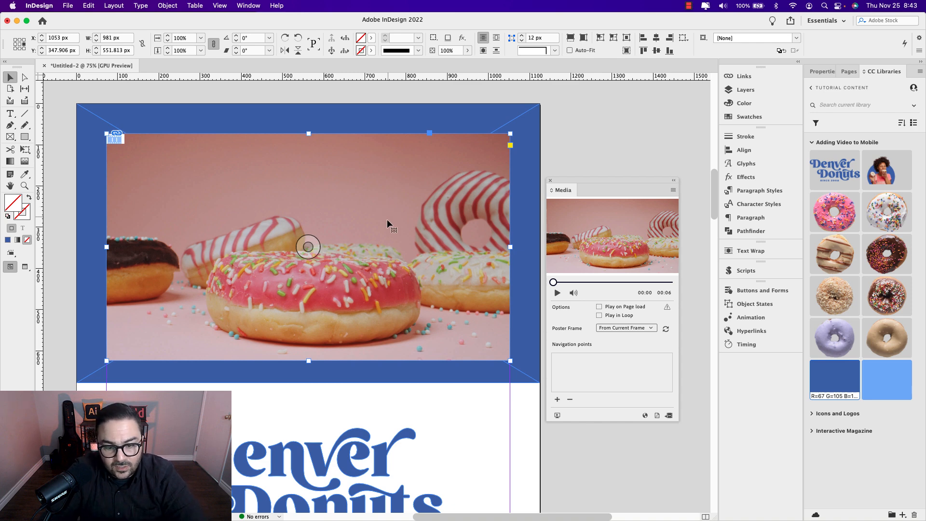
{"action": "left_click", "coordinate": [89, 299]}
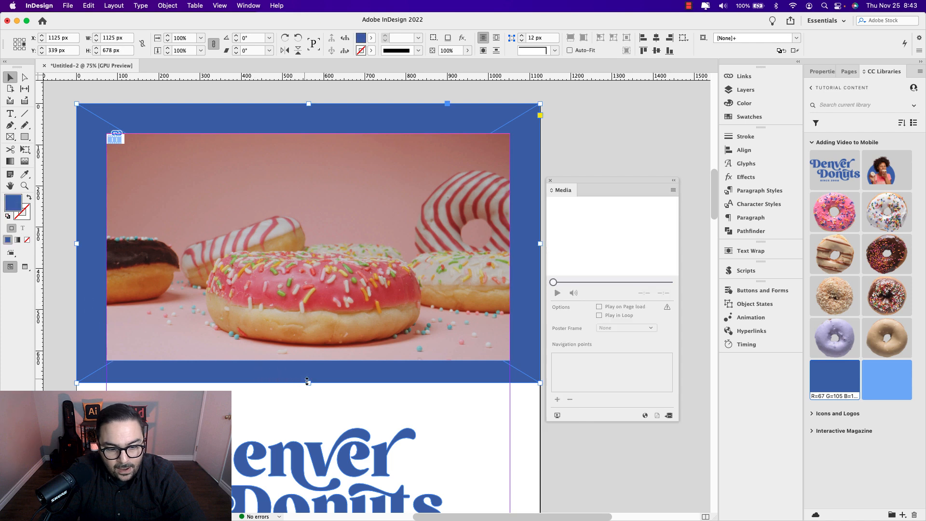
{"action": "left_click_drag", "start_coordinate": [308, 383], "coordinate": [319, 263]}
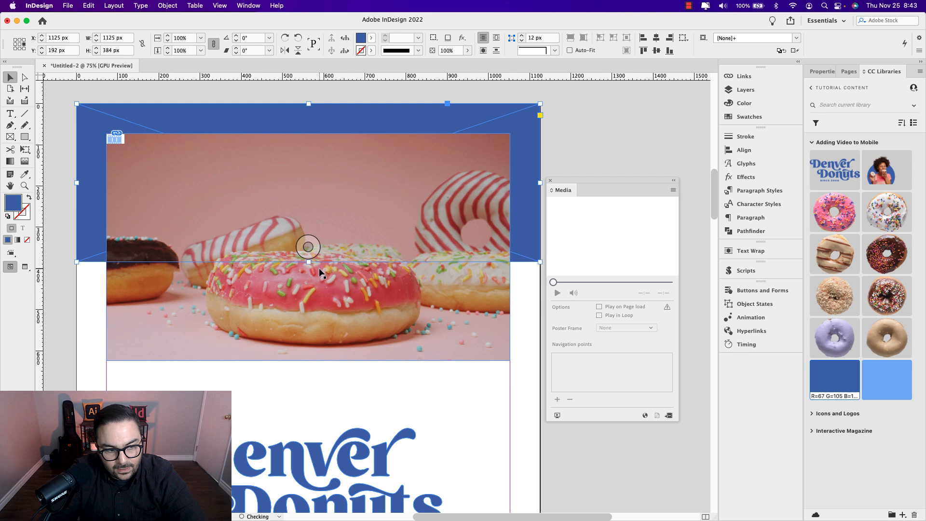
- Give the header video's frame an 8 pt stroke
{"action": "left_click", "coordinate": [417, 303]}
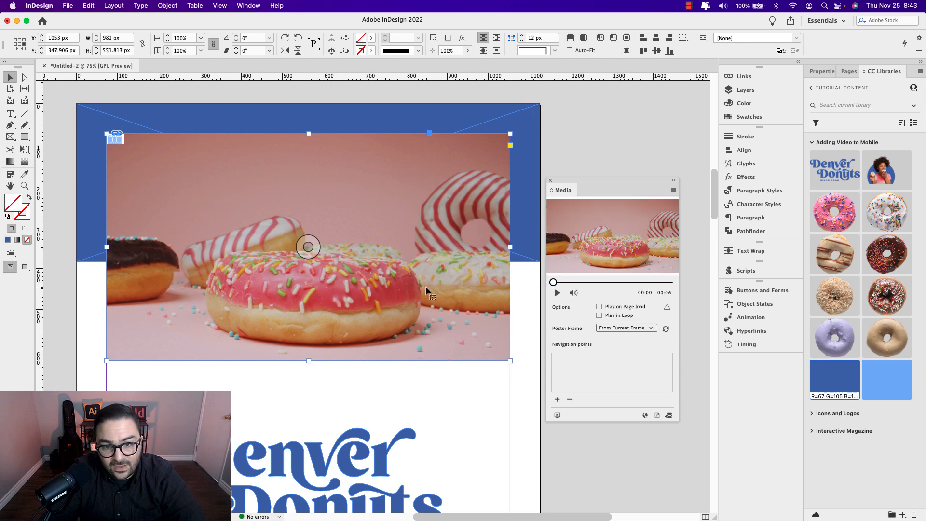
{"action": "left_click", "coordinate": [814, 76]}
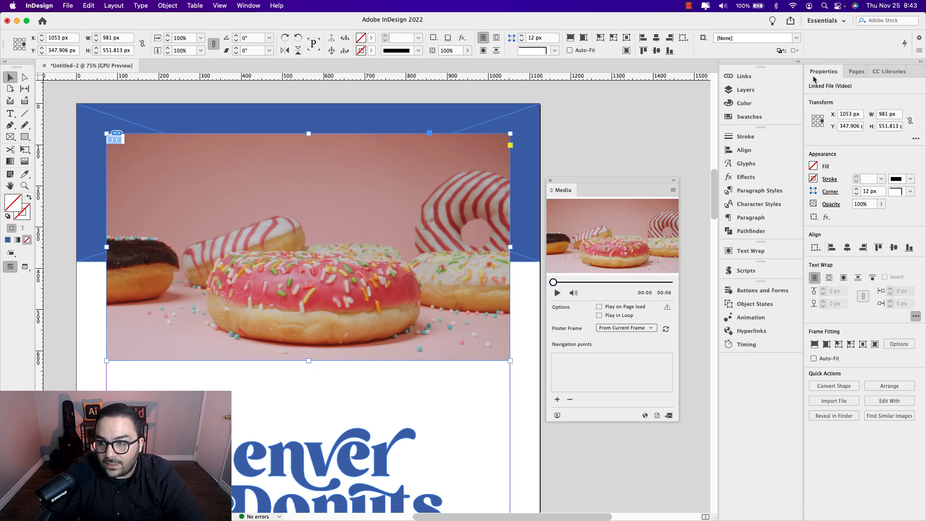
{"action": "left_click", "coordinate": [831, 180]}
{"action": "left_click", "coordinate": [761, 189]}
{"action": "left_click", "coordinate": [761, 189]}
{"action": "left_click", "coordinate": [761, 190]}
{"action": "left_click", "coordinate": [761, 189]}
{"action": "left_click", "coordinate": [761, 190]}
{"action": "left_click", "coordinate": [761, 190]}
{"action": "left_click", "coordinate": [761, 189]}
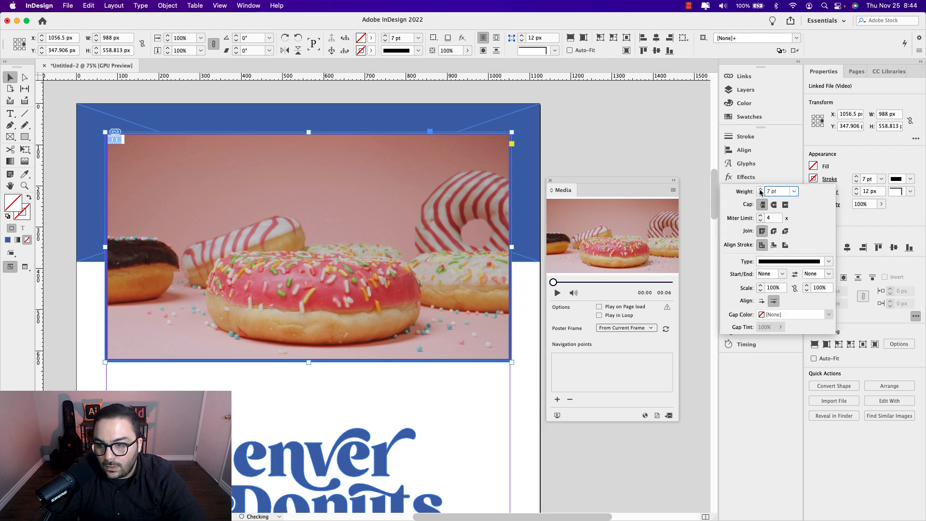
{"action": "left_click", "coordinate": [761, 190]}
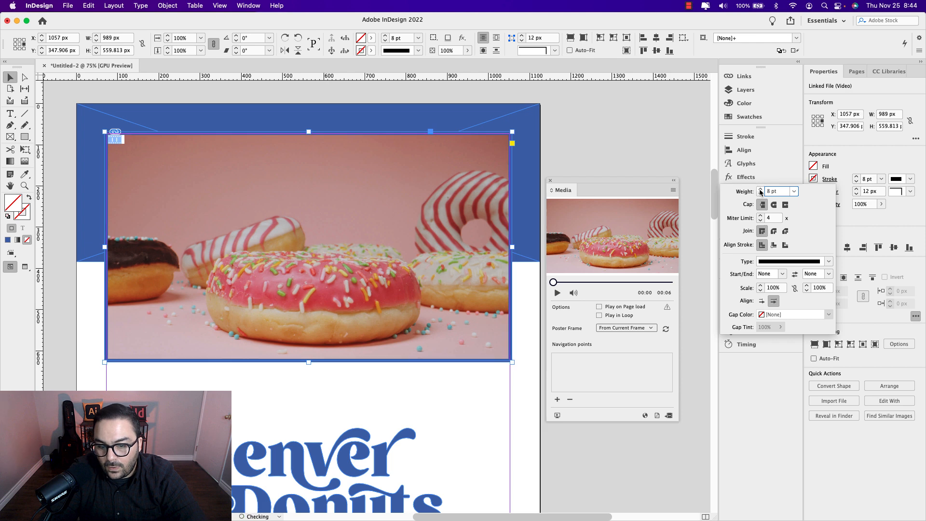
- Colour the video frame's stroke white, deselect it, and switch the page to preview mode
{"action": "left_click", "coordinate": [813, 179]}
{"action": "scroll", "coordinate": [740, 274], "scroll_direction": "up", "scroll_amount": 3}
{"action": "left_click", "coordinate": [730, 263]}
{"action": "left_click", "coordinate": [527, 288]}
{"action": "left_click", "coordinate": [516, 281]}
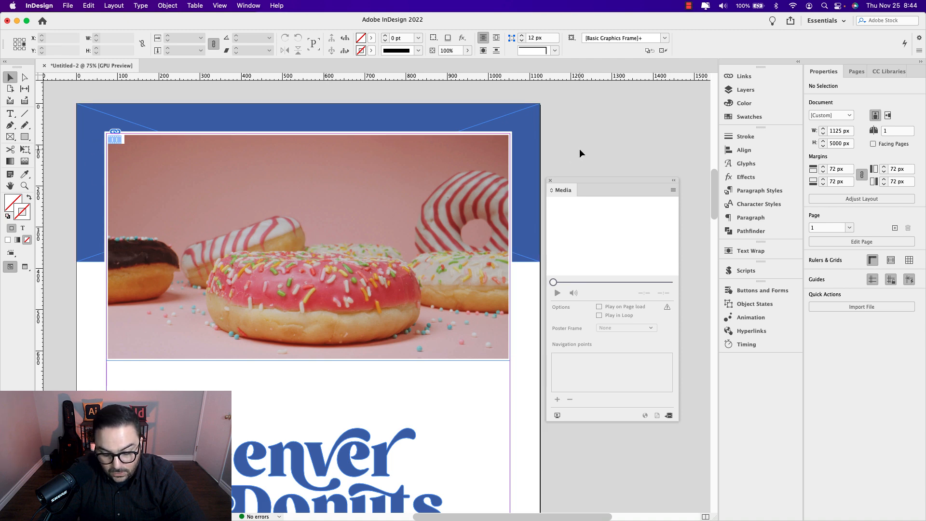
{"action": "key", "text": "w"}
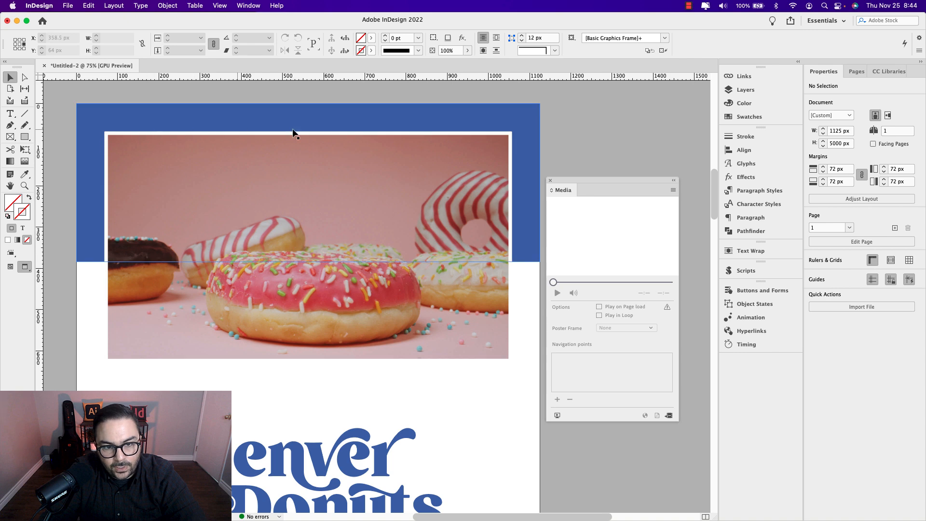
- Move the Media controls clear of the page, play the header video's preview, and rewind it to the start
{"action": "left_click_drag", "start_coordinate": [578, 182], "coordinate": [596, 180]}
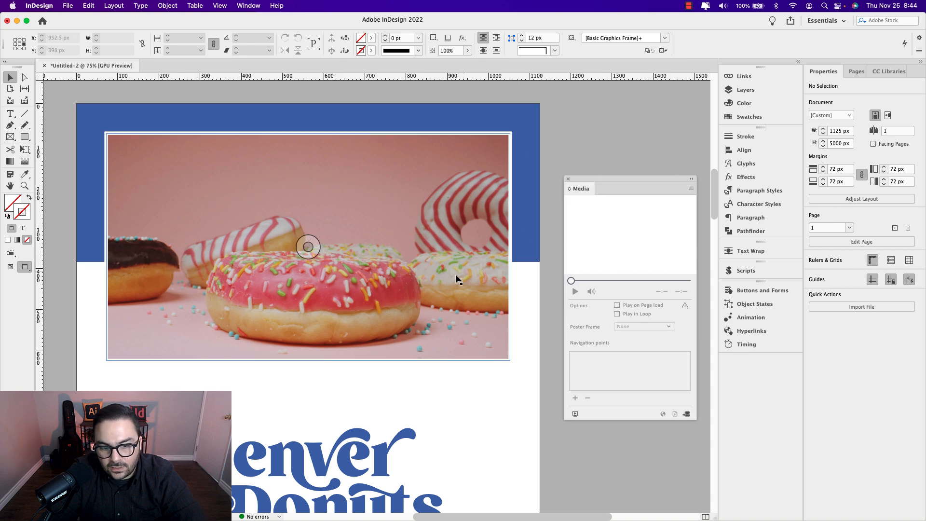
{"action": "scroll", "coordinate": [392, 273], "scroll_direction": "left", "scroll_amount": 2}
{"action": "left_click", "coordinate": [371, 214]}
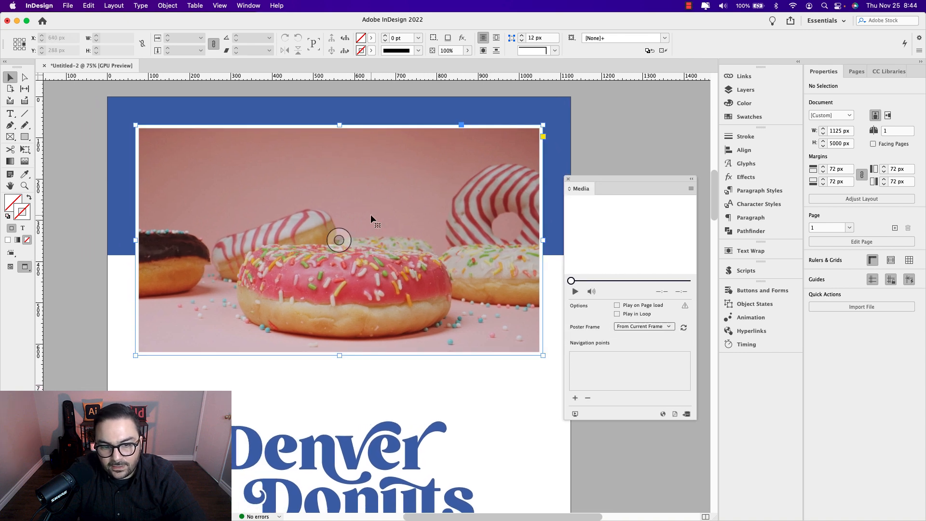
{"action": "left_click", "coordinate": [575, 291]}
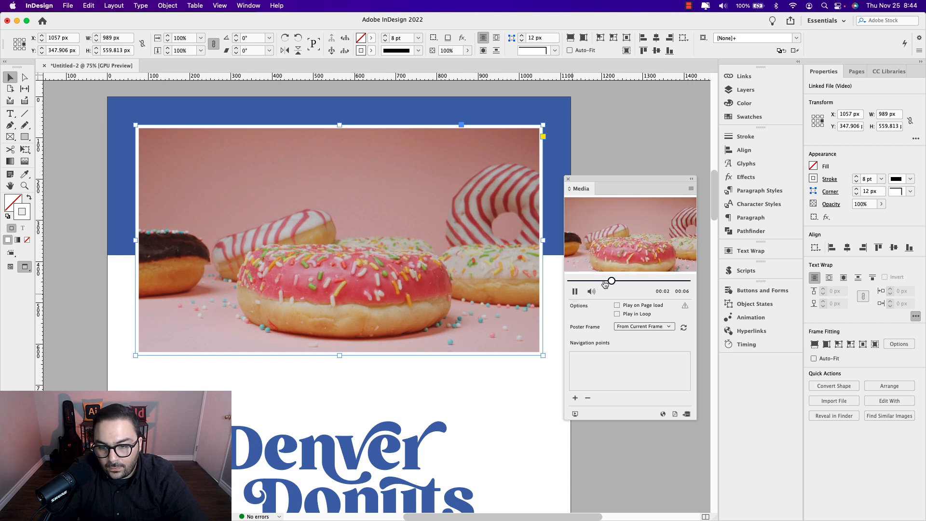
{"action": "left_click", "coordinate": [576, 292]}
{"action": "left_click_drag", "start_coordinate": [630, 280], "coordinate": [562, 283]}
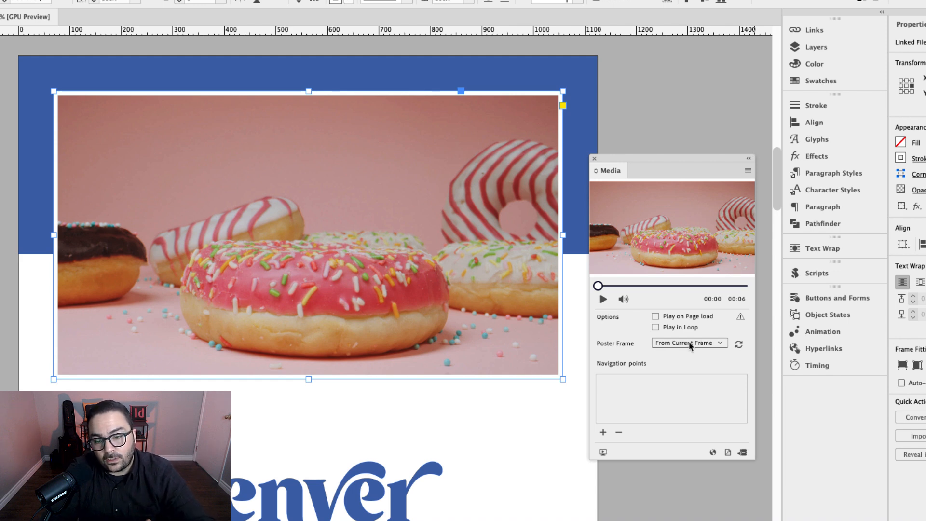
- Set the video's poster to the current frame at the 00:02 mark and refresh it
{"action": "left_click", "coordinate": [719, 344]}
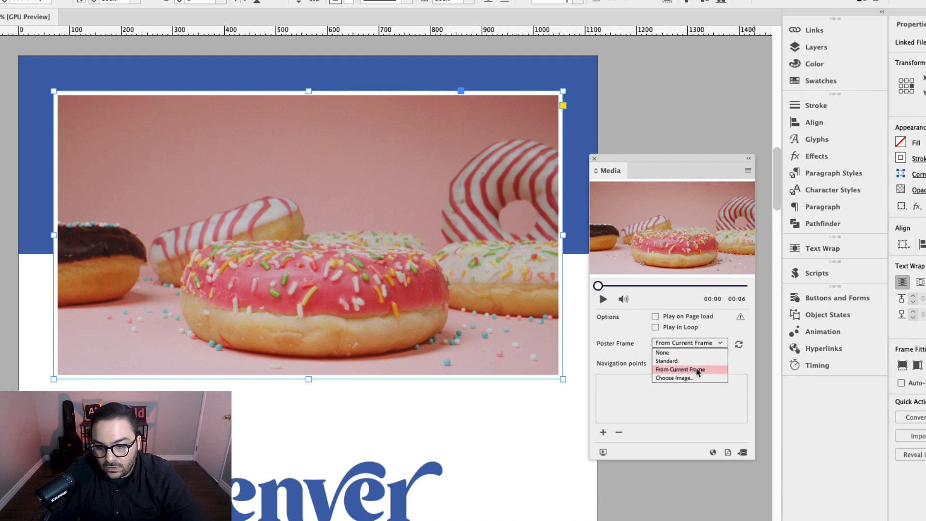
{"action": "left_click", "coordinate": [598, 286]}
{"action": "left_click_drag", "start_coordinate": [597, 287], "coordinate": [649, 288]}
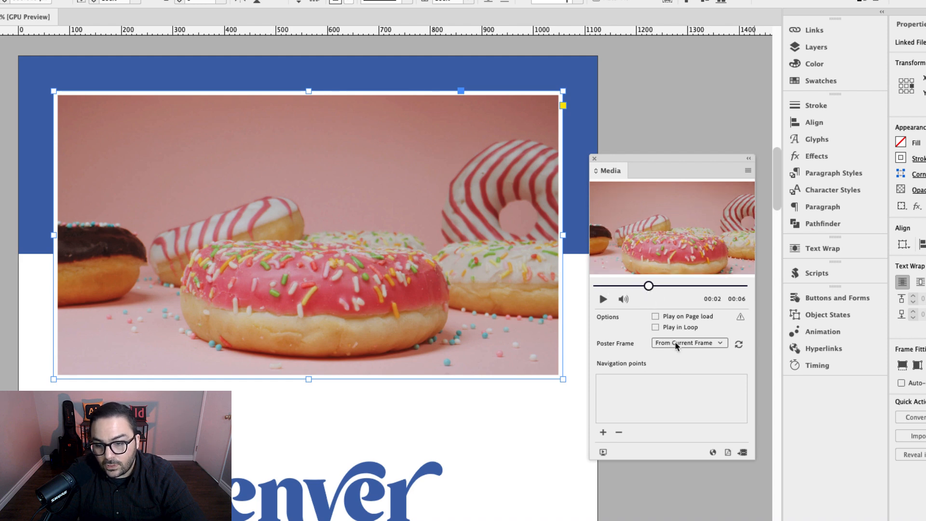
{"action": "left_click", "coordinate": [739, 346]}
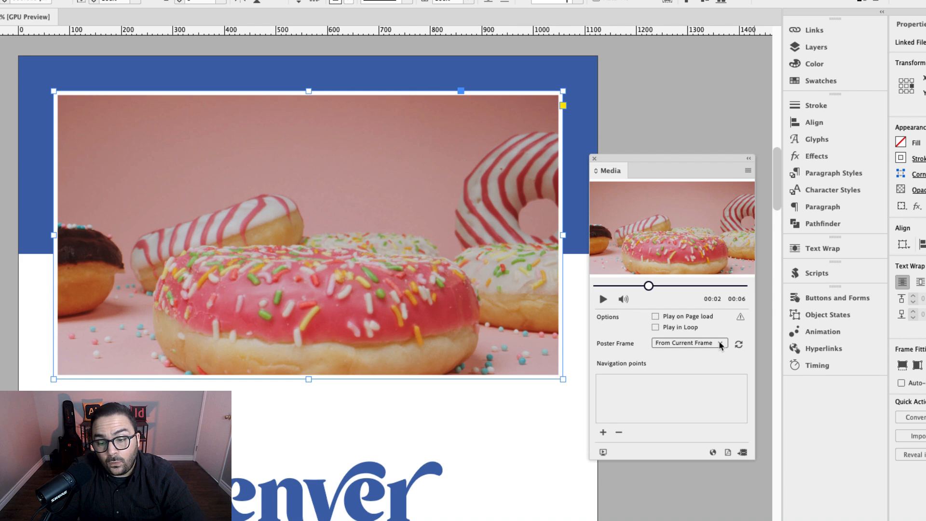
- Choose First_Vid_cover.jpeg from the Content folder's Poster Images subfolder as the video's poster image
{"action": "left_click", "coordinate": [719, 342]}
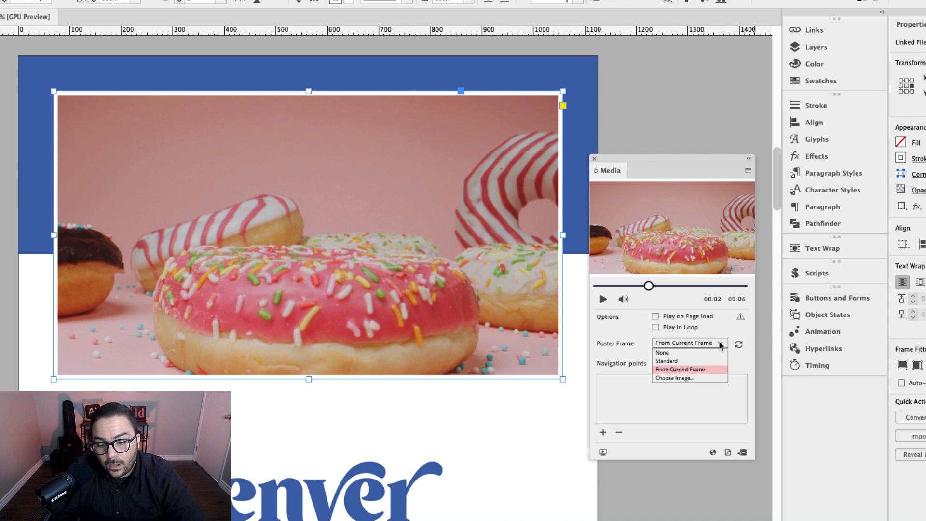
{"action": "left_click", "coordinate": [689, 379]}
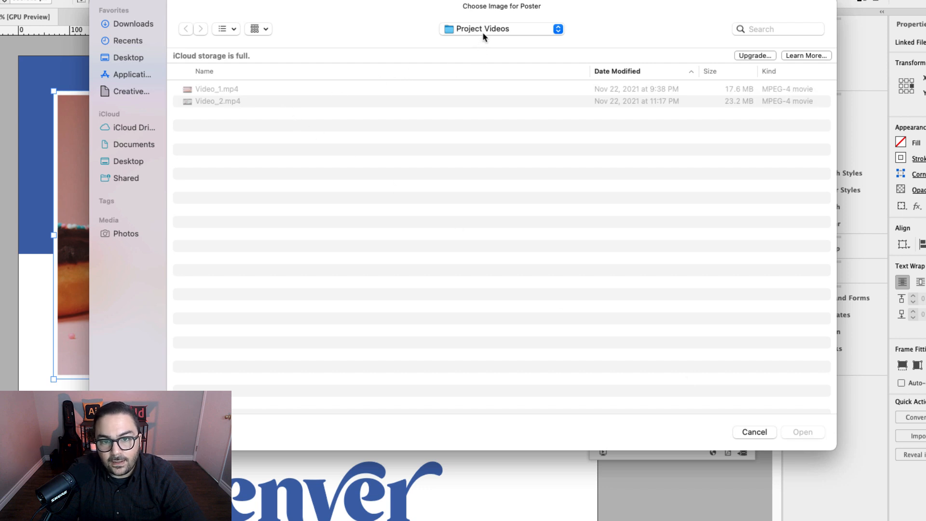
{"action": "left_click", "coordinate": [485, 30]}
{"action": "left_click", "coordinate": [482, 43]}
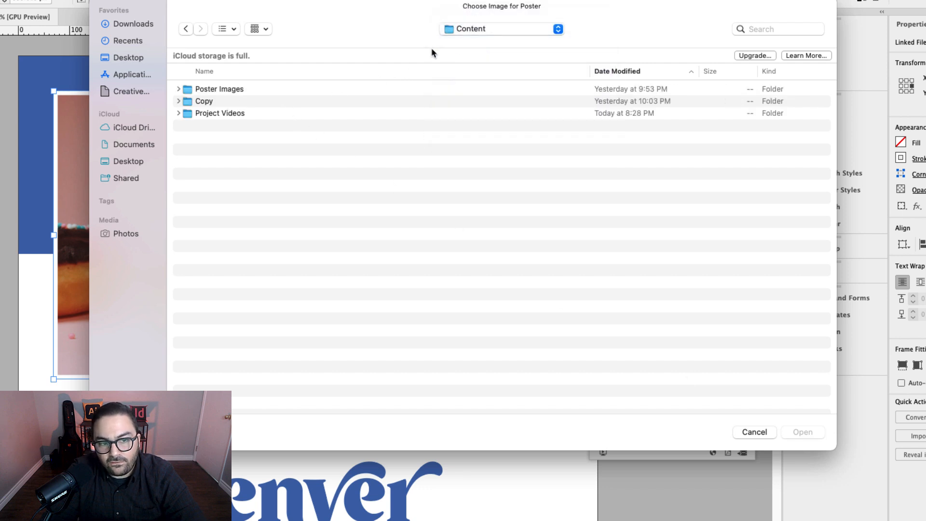
{"action": "double_click", "coordinate": [234, 92]}
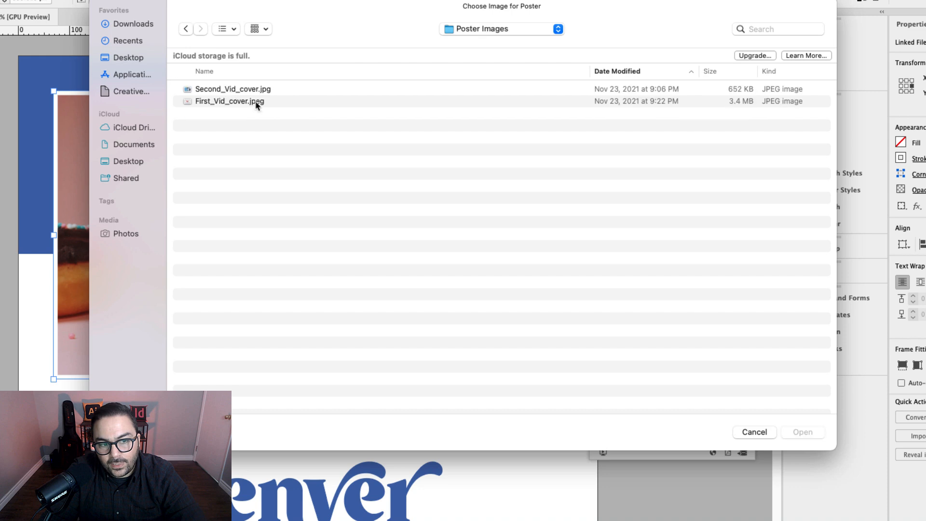
{"action": "left_click", "coordinate": [228, 102]}
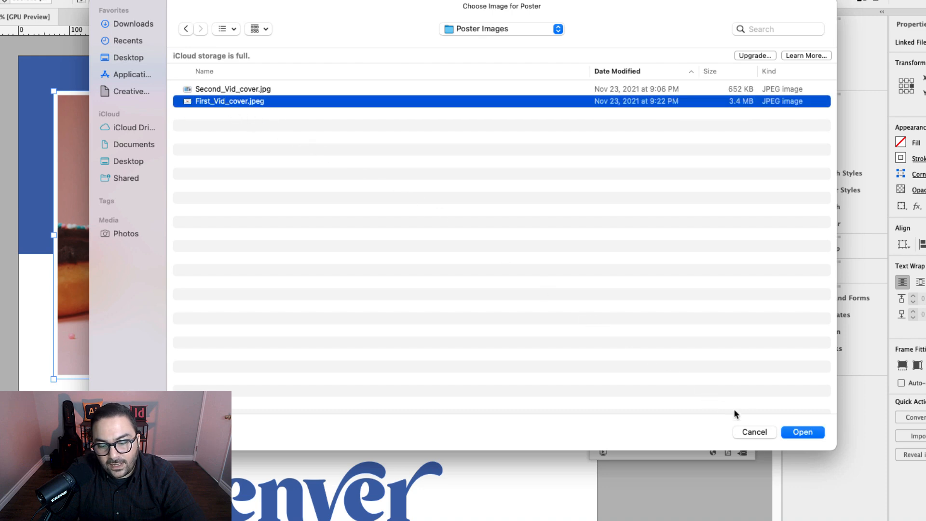
{"action": "left_click", "coordinate": [790, 431]}
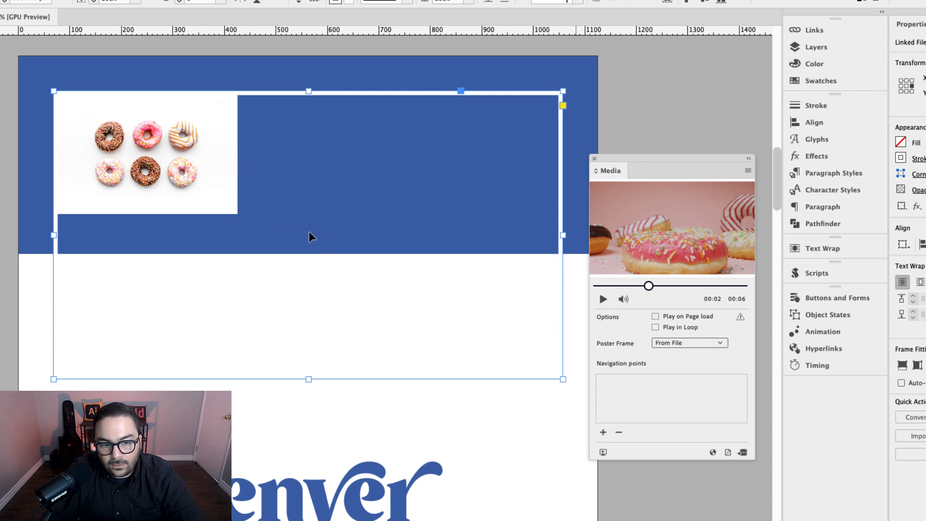
- Fill the video frame proportionally with the donut poster image and deselect it
{"action": "left_click", "coordinate": [308, 235]}
{"action": "left_click", "coordinate": [308, 234]}
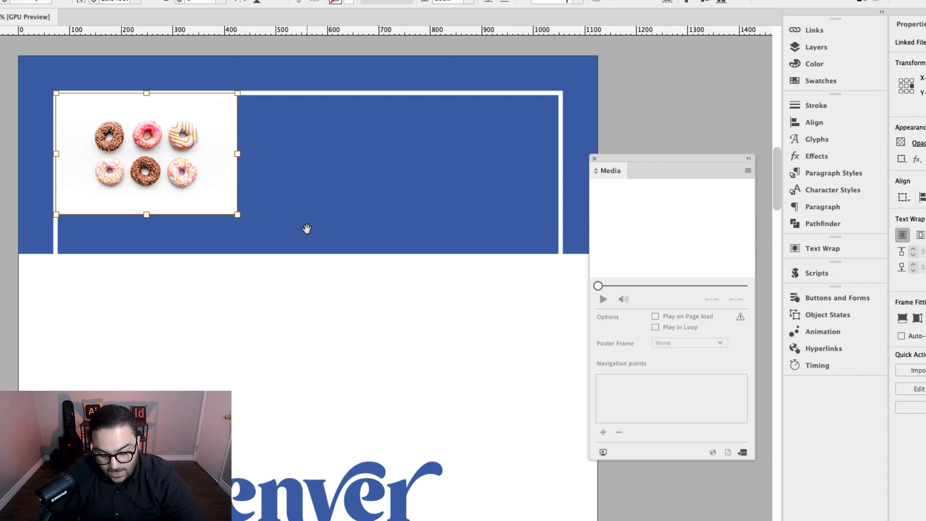
{"action": "key", "text": "alt+shift+super+c"}
{"action": "left_click", "coordinate": [624, 123]}
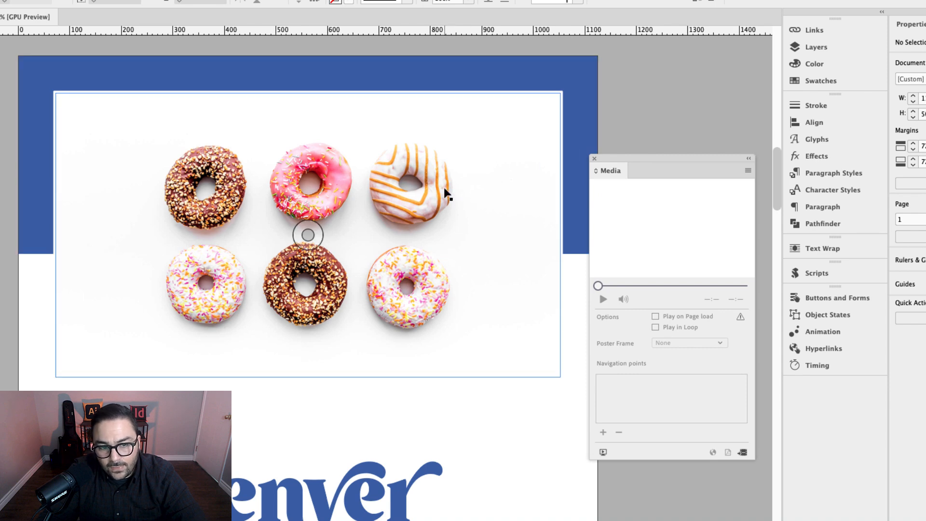
- Play the header video's preview briefly and pause it to check it against the new poster
{"action": "left_click", "coordinate": [484, 195]}
{"action": "left_click", "coordinate": [603, 299]}
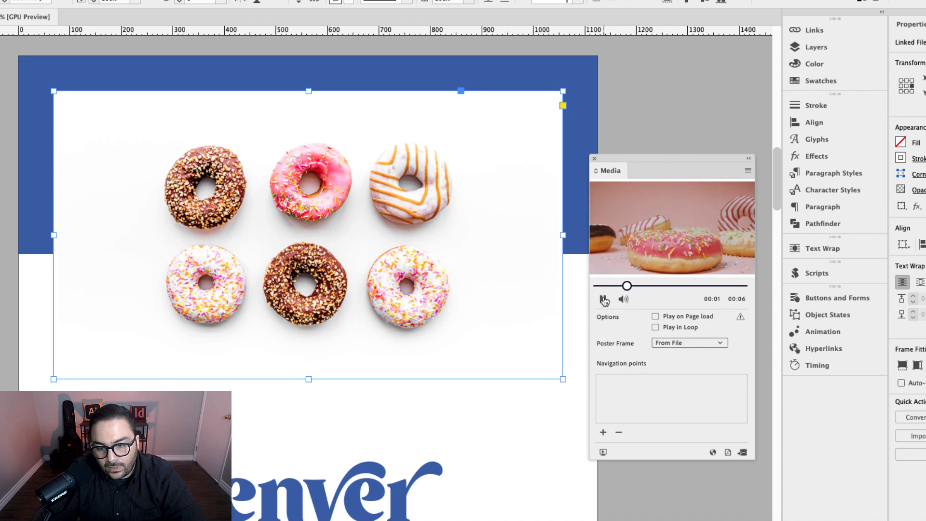
{"action": "left_click", "coordinate": [603, 299]}
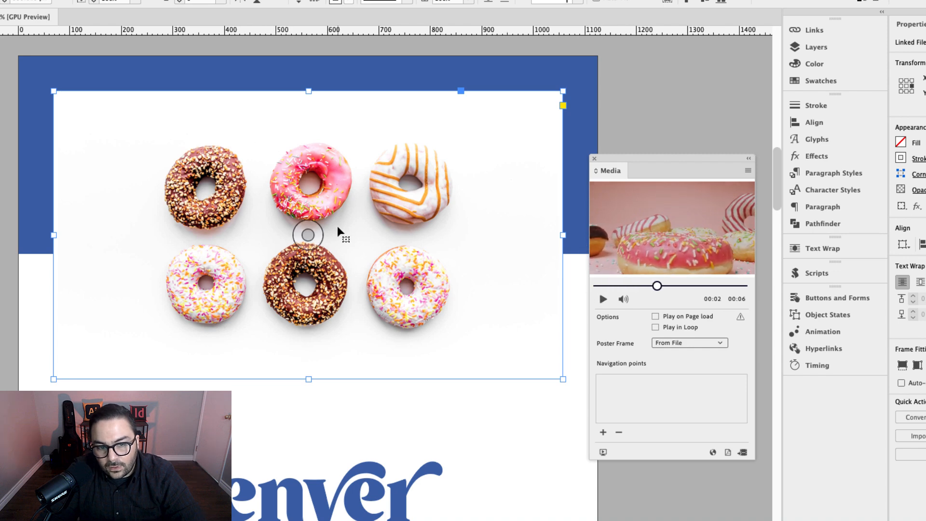
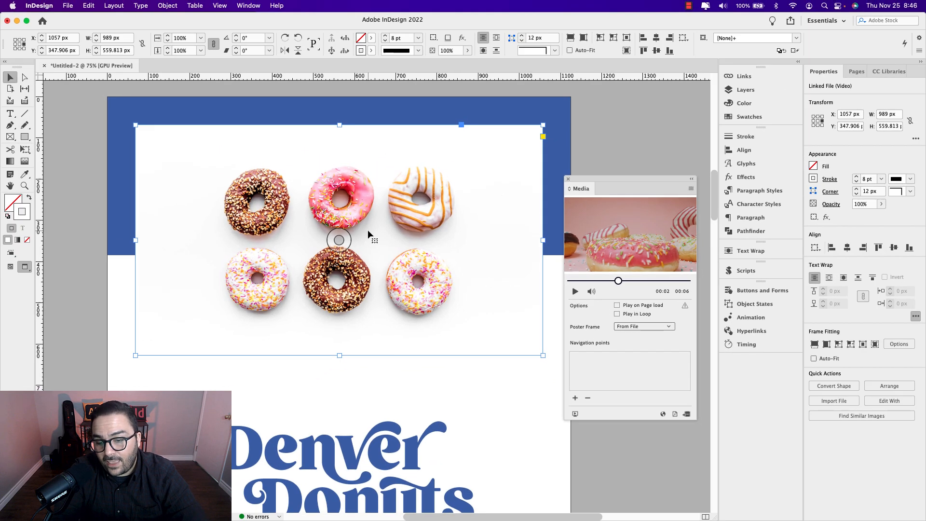
- Move the Denver Donuts logo straight up to a Y position of about 848 px, closer to the video
{"action": "left_click", "coordinate": [587, 105]}
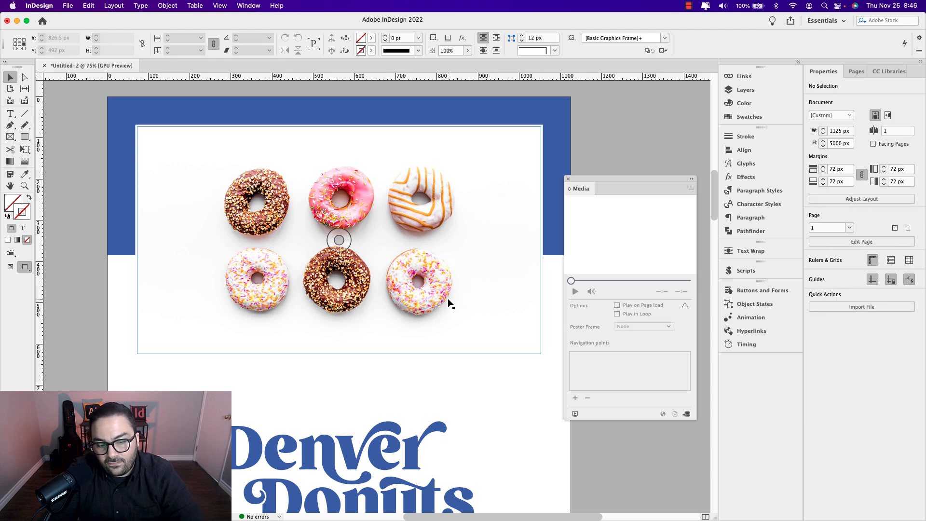
{"action": "left_click", "coordinate": [379, 438]}
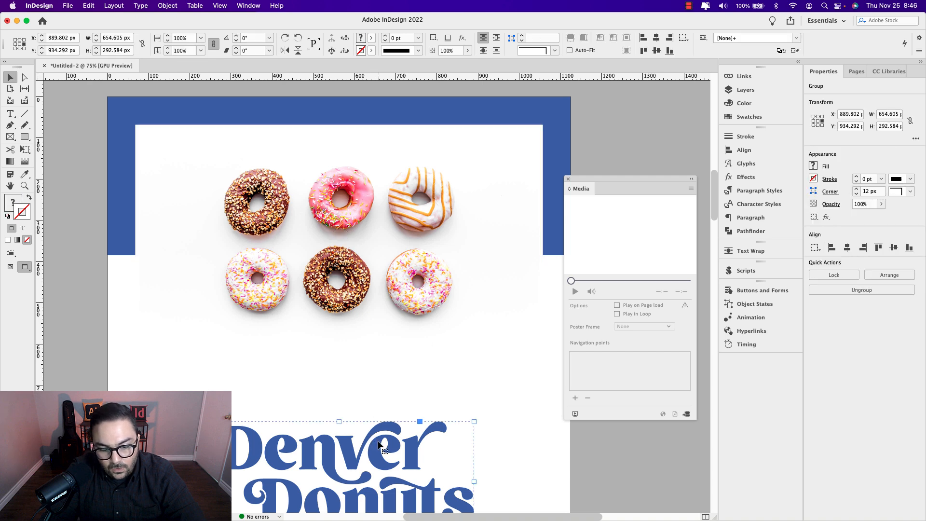
{"action": "left_click_drag", "start_coordinate": [378, 439], "coordinate": [381, 403]}
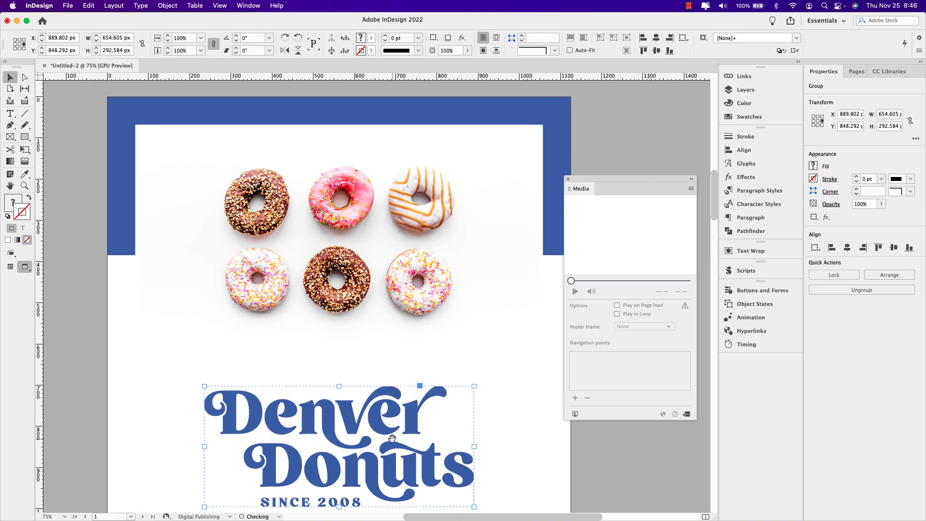
- Move the founder's photo, name and bio text together up by about 70 px, closer to the logo
{"action": "scroll", "coordinate": [397, 223], "scroll_direction": "down", "scroll_amount": 5}
{"action": "scroll", "coordinate": [396, 224], "scroll_direction": "down", "scroll_amount": 10}
{"action": "left_click_drag", "start_coordinate": [93, 257], "coordinate": [481, 412]}
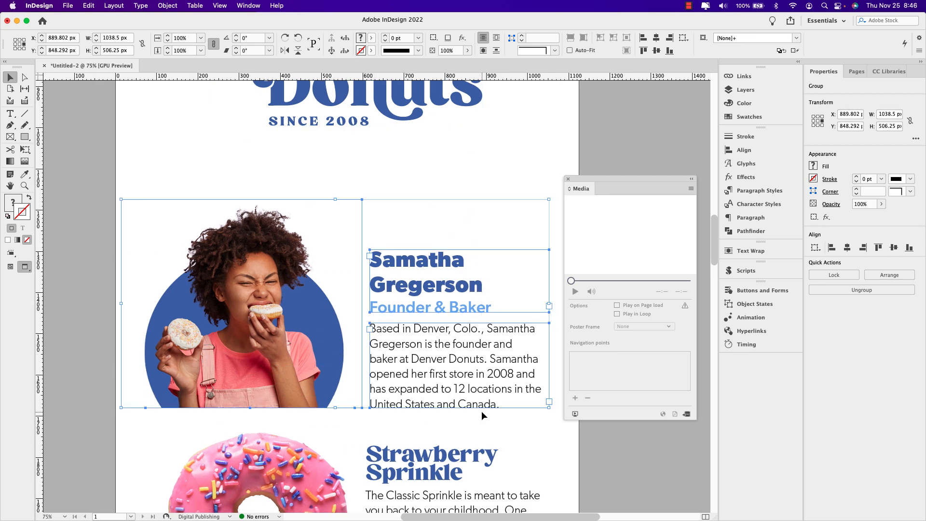
{"action": "key", "text": "shift+Up"}
{"action": "key", "text": "shift+Up"}
{"action": "key", "text": "shift+Up"}
{"action": "key", "text": "shift+Up"}
{"action": "key", "text": "shift+Up"}
{"action": "key", "text": "shift+Up"}
{"action": "key", "text": "shift+Up"}
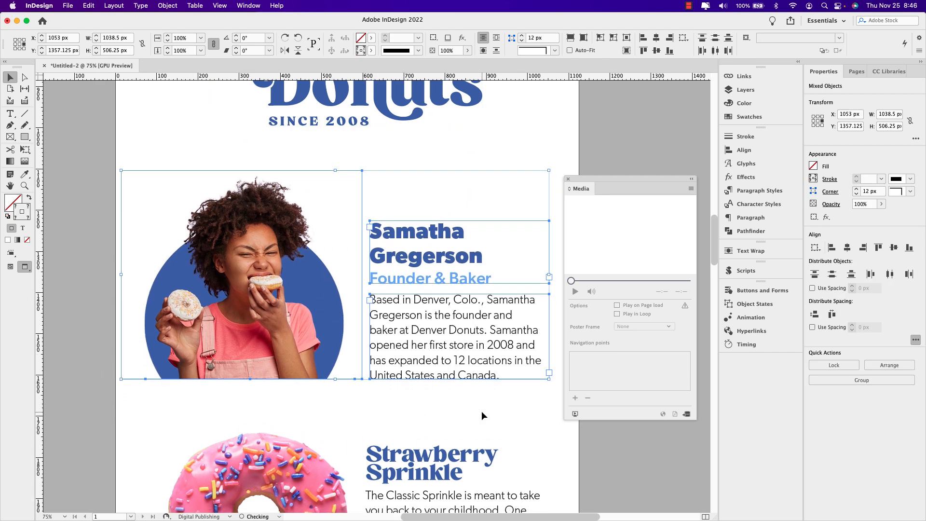
- Move the four donut rows straight up together by about 32 px, closer to the founder section
{"action": "scroll", "coordinate": [436, 380], "scroll_direction": "down", "scroll_amount": 2}
{"action": "scroll", "coordinate": [435, 452], "scroll_direction": "down", "scroll_amount": 5}
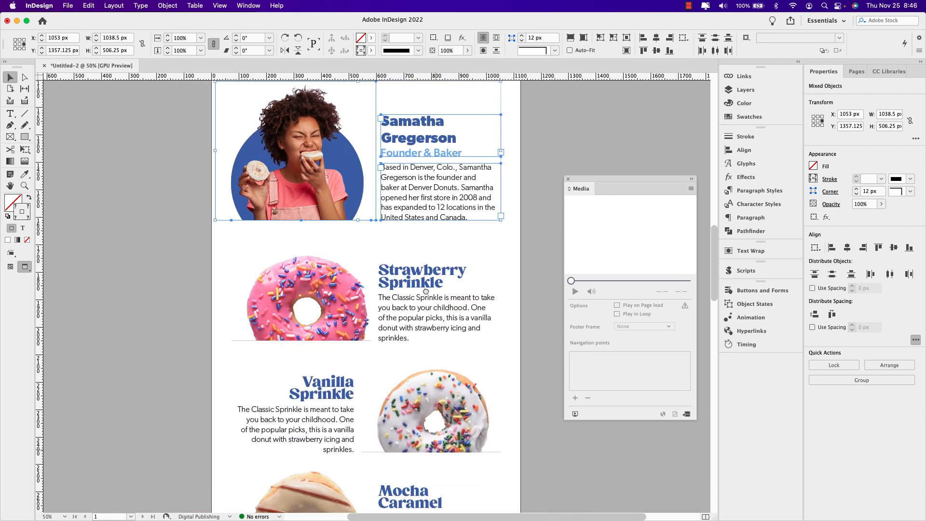
{"action": "scroll", "coordinate": [428, 297], "scroll_direction": "down", "scroll_amount": 3}
{"action": "left_click_drag", "start_coordinate": [279, 276], "coordinate": [458, 480]}
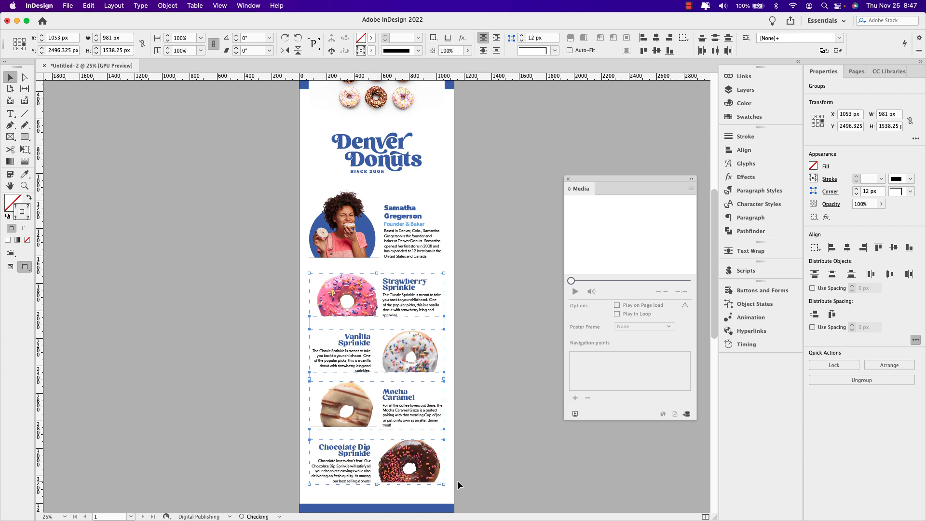
{"action": "key", "text": "shift+Up"}
{"action": "key", "text": "Up"}
{"action": "key", "text": "Up"}
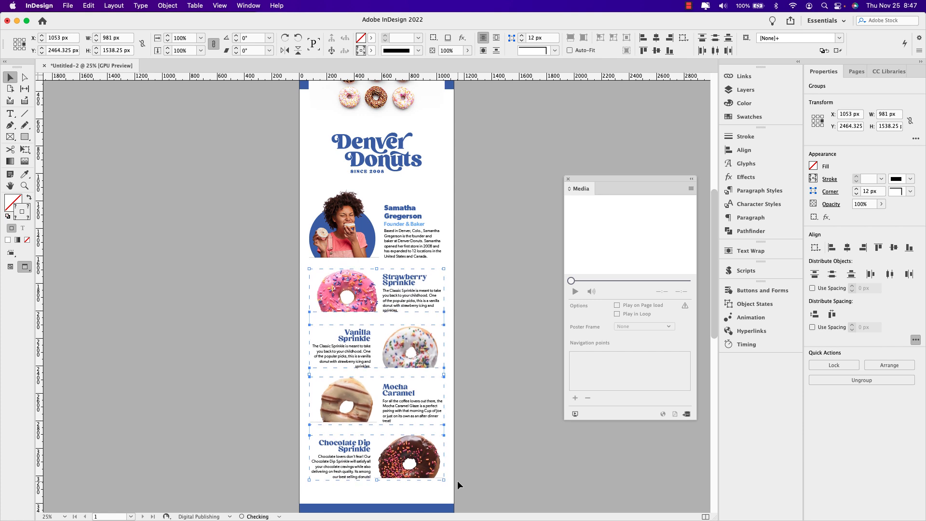
- Correct the spelling of the founder's first name in the heading by inserting the missing "n"
{"action": "left_click_drag", "start_coordinate": [283, 195], "coordinate": [439, 257]}
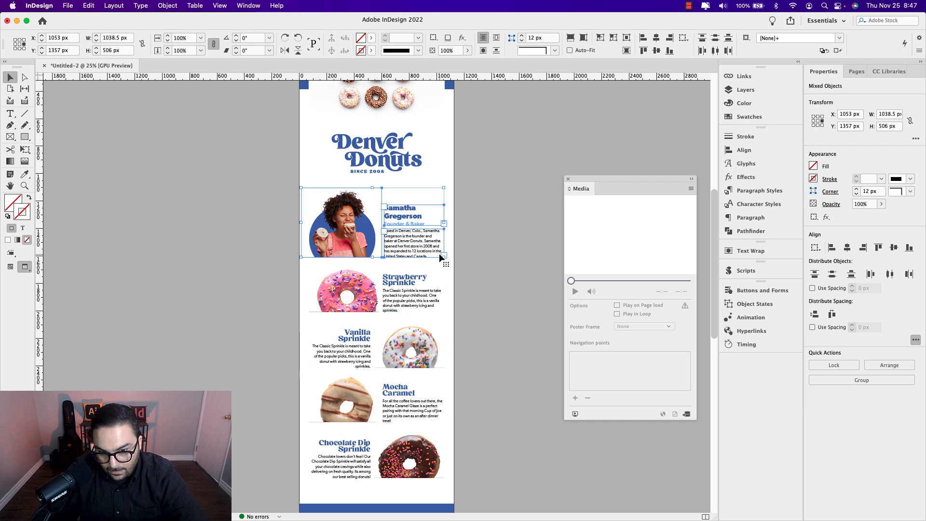
{"action": "key", "text": "super+equal"}
{"action": "key", "text": "super+equal"}
{"action": "key", "text": "super+equal"}
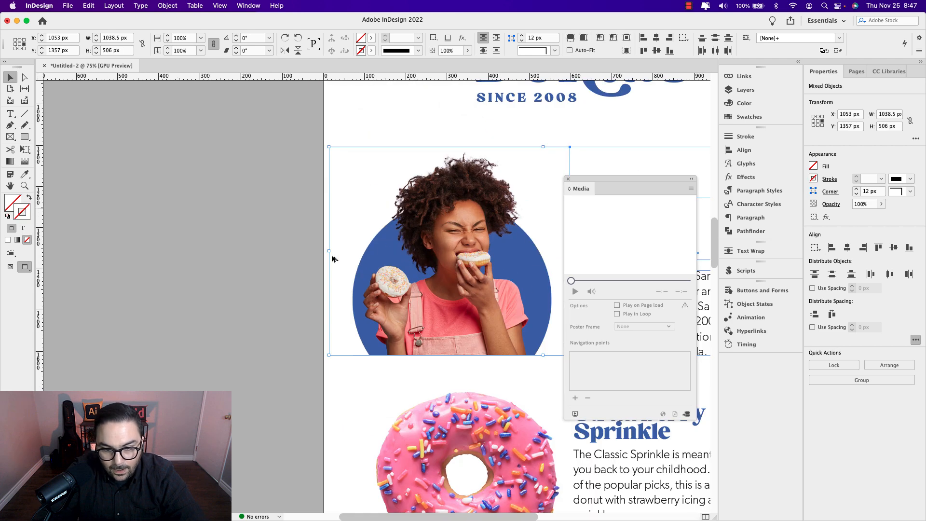
{"action": "left_click_drag", "start_coordinate": [436, 255], "coordinate": [278, 245]}
{"action": "double_click", "coordinate": [397, 222]}
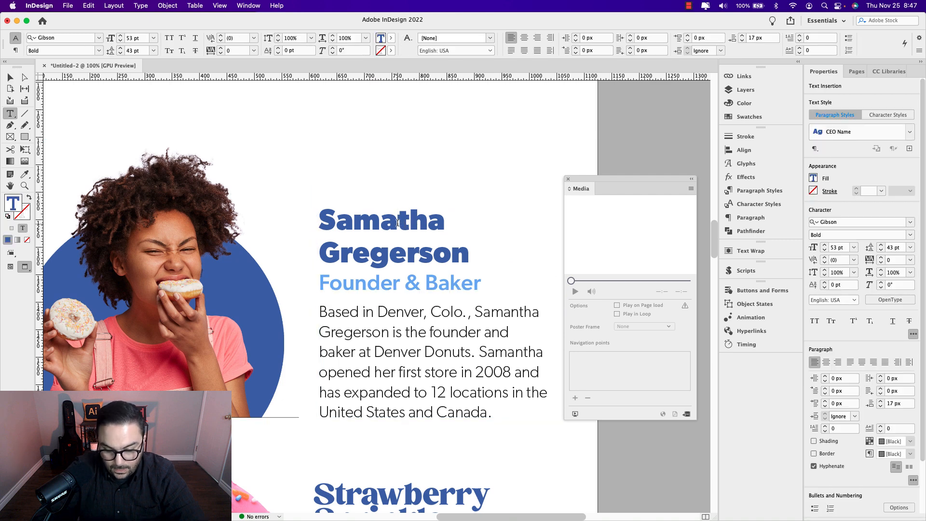
{"action": "type", "text": "n"}
{"action": "key", "text": "super+minus"}
{"action": "key", "text": "Escape"}
- Move the founder's photo, name and bio text together up to a Y position of about 1327 px
{"action": "left_click_drag", "start_coordinate": [67, 181], "coordinate": [474, 375]}
{"action": "key", "text": "shift+Up"}
{"action": "key", "text": "shift+Up"}
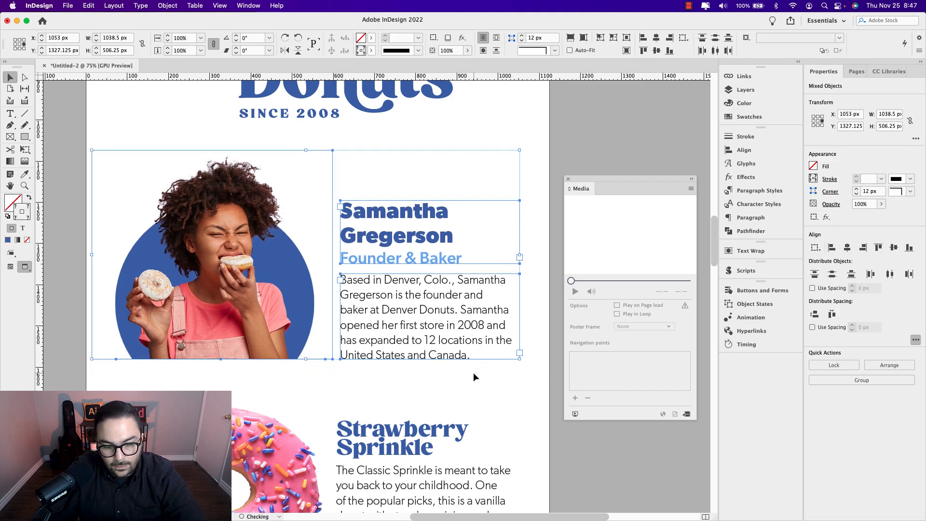
- Examine the donut rows and the empty upper part of the blue footer section to check where another video fits
{"action": "key", "text": "super+minus"}
{"action": "scroll", "coordinate": [452, 366], "scroll_direction": "down", "scroll_amount": 10}
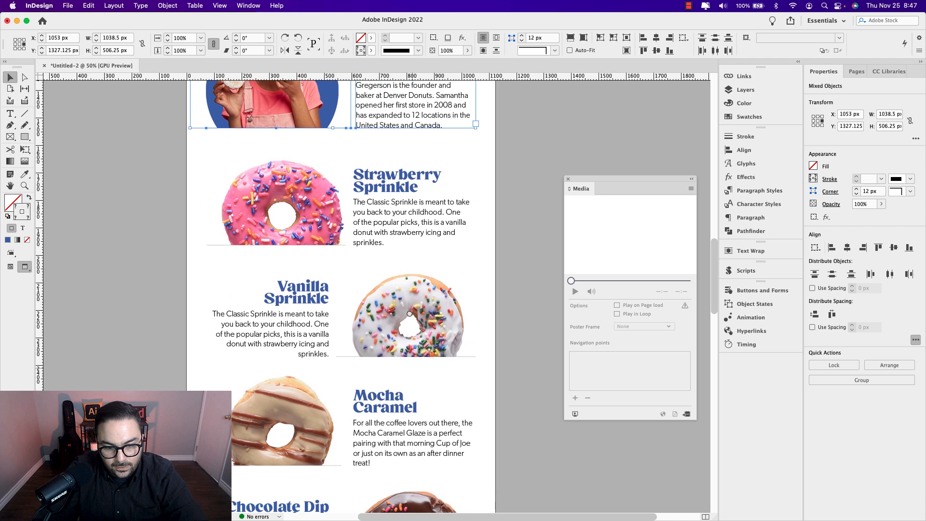
{"action": "key", "text": "super+minus"}
{"action": "scroll", "coordinate": [426, 351], "scroll_direction": "down", "scroll_amount": 5}
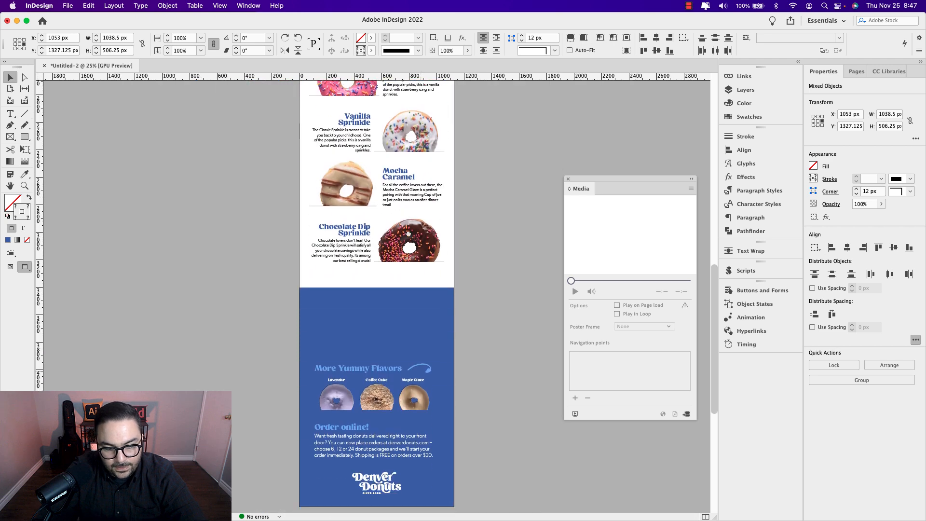
{"action": "left_click", "coordinate": [400, 298]}
{"action": "scroll", "coordinate": [496, 263], "scroll_direction": "up", "scroll_amount": 8}
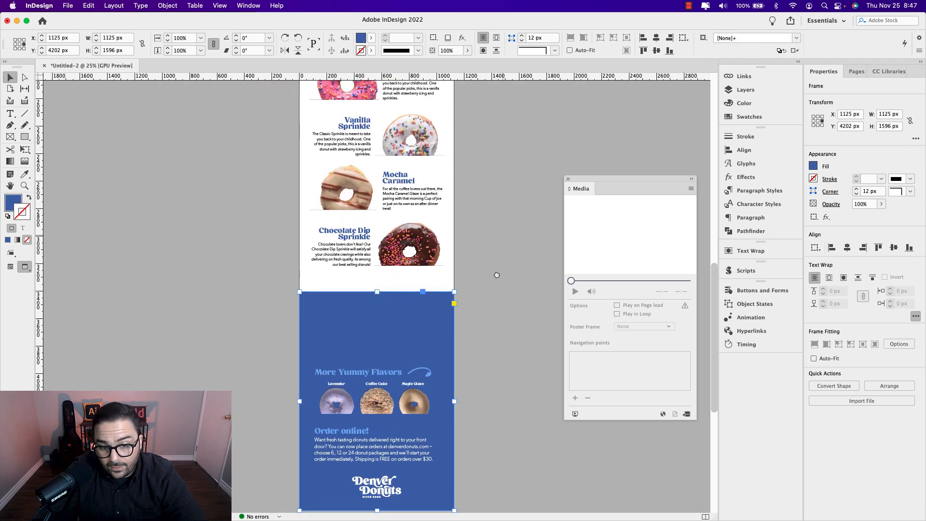
{"action": "scroll", "coordinate": [464, 182], "scroll_direction": "down", "scroll_amount": 5}
{"action": "scroll", "coordinate": [464, 182], "scroll_direction": "down", "scroll_amount": 4}
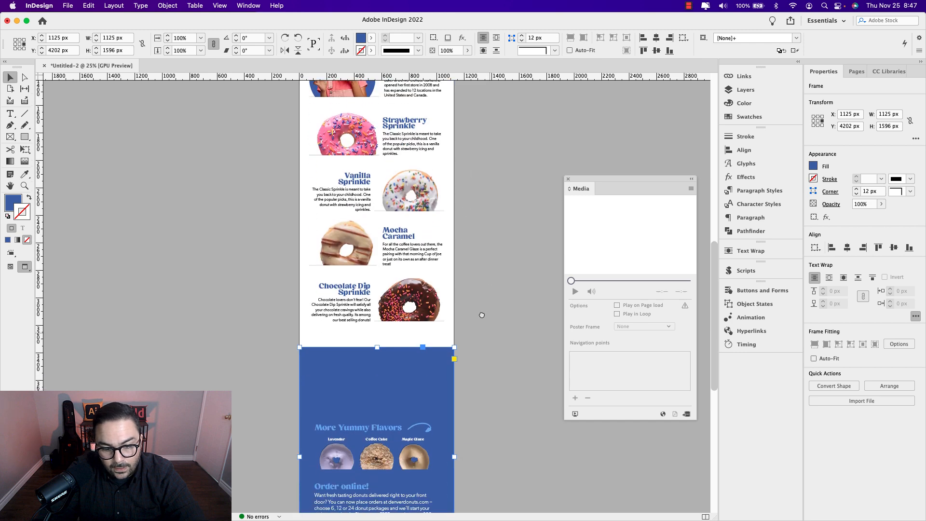
{"action": "key", "text": "super+equal"}
{"action": "left_click_drag", "start_coordinate": [458, 305], "coordinate": [325, 307]}
{"action": "left_click", "coordinate": [551, 257]}
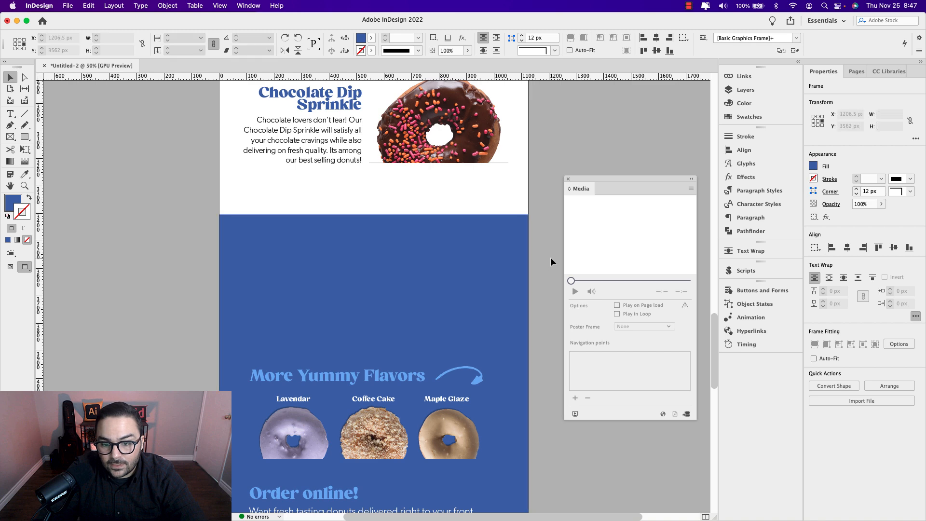
{"action": "left_click_drag", "start_coordinate": [493, 296], "coordinate": [475, 271]}
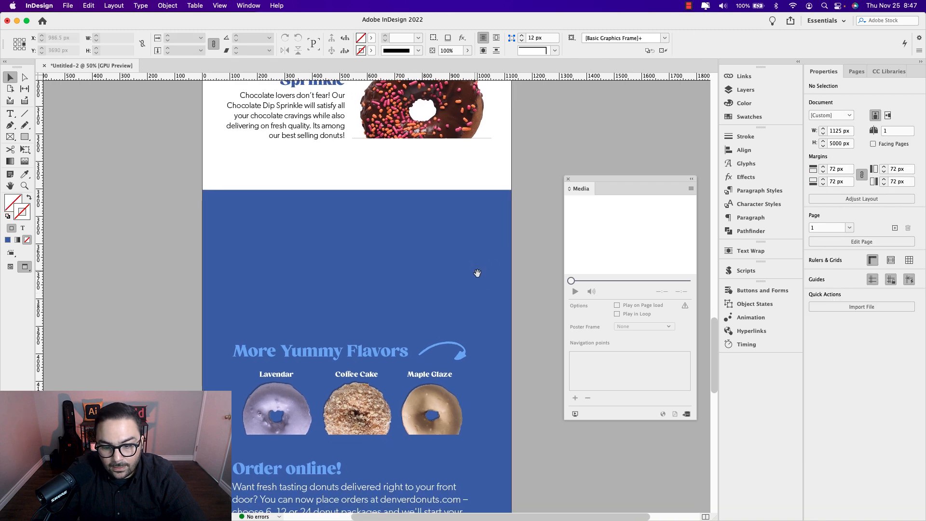
- Place Video_2.mp4 from the Project Videos folder at its full size over the blue footer section
{"action": "left_click", "coordinate": [688, 415]}
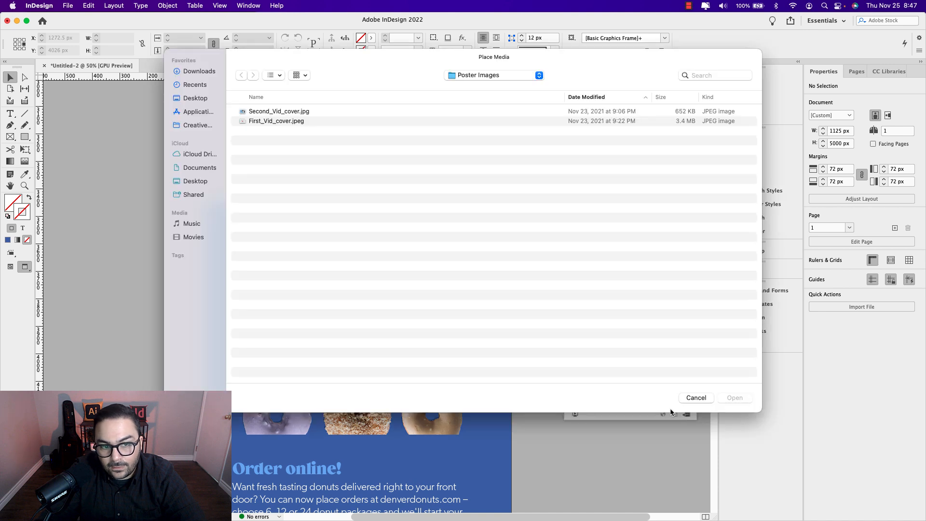
{"action": "left_click", "coordinate": [480, 76]}
{"action": "left_click", "coordinate": [473, 88]}
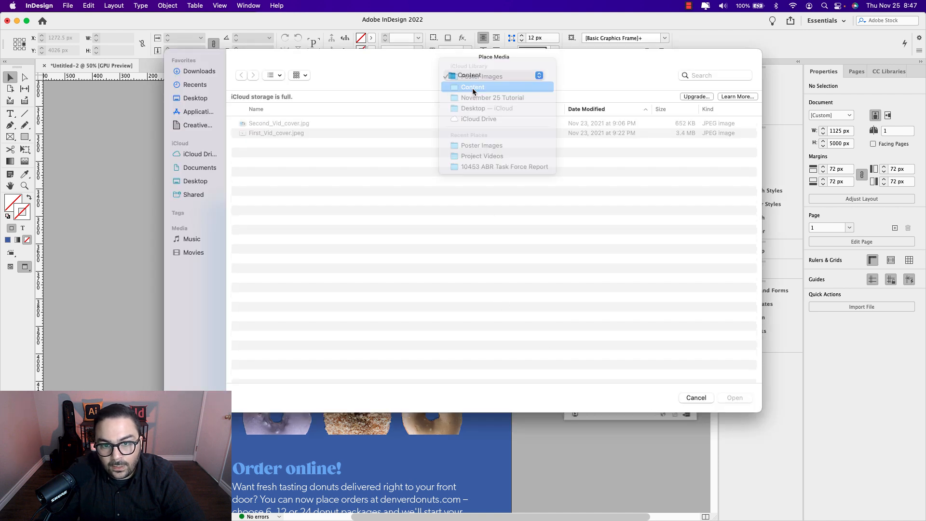
{"action": "double_click", "coordinate": [260, 142]}
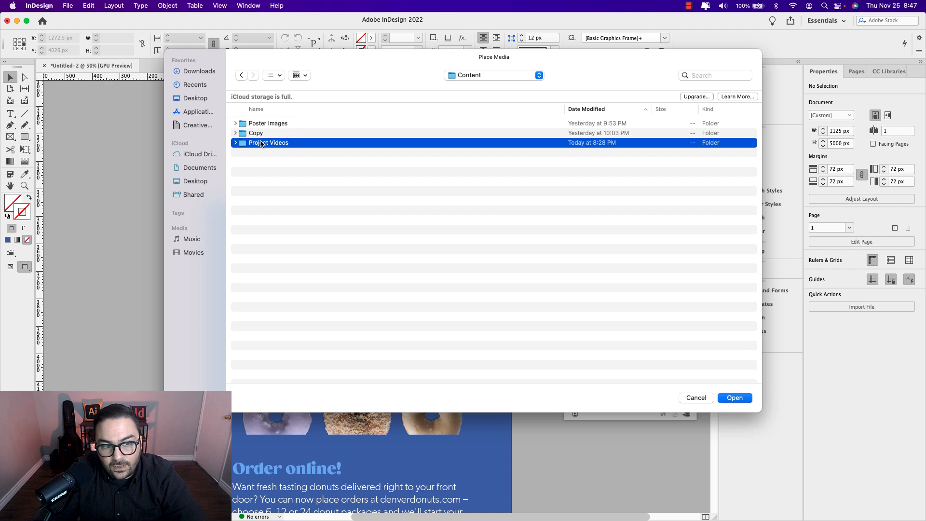
{"action": "left_click", "coordinate": [264, 135]}
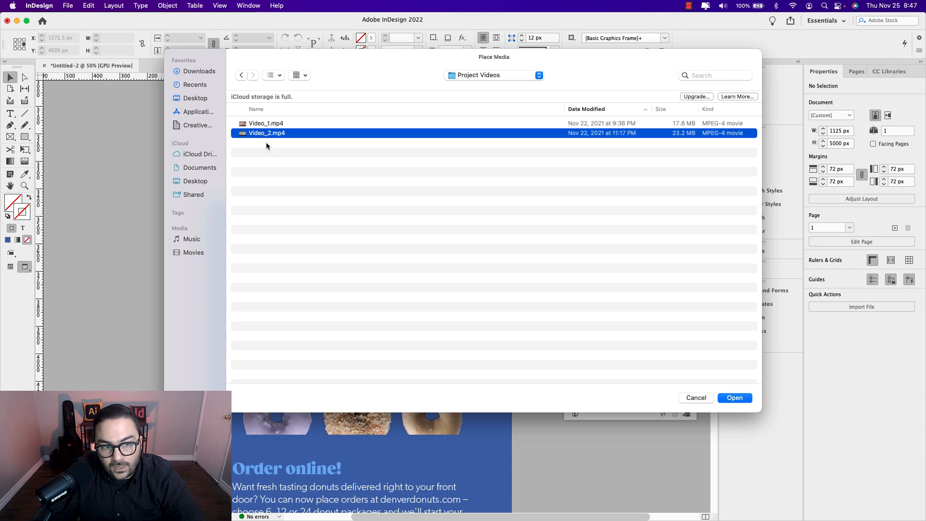
{"action": "left_click", "coordinate": [735, 399]}
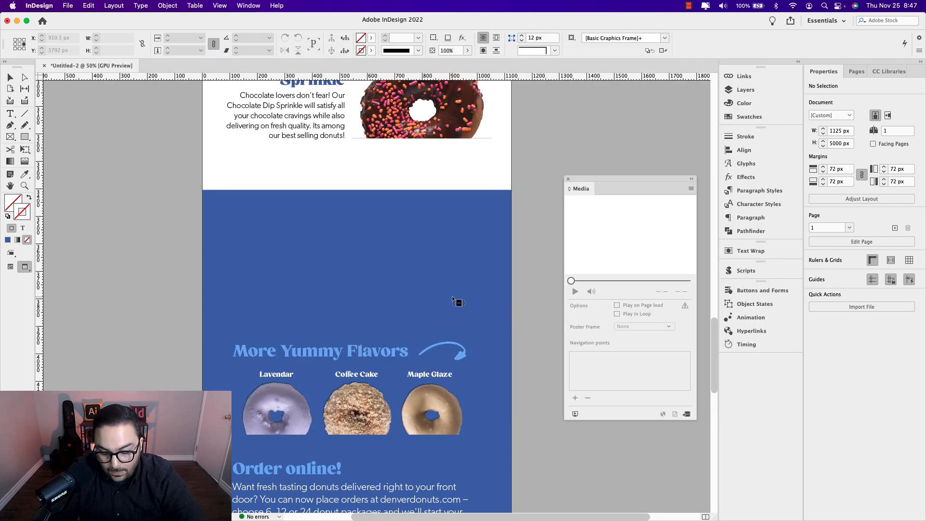
{"action": "key", "text": "super+minus"}
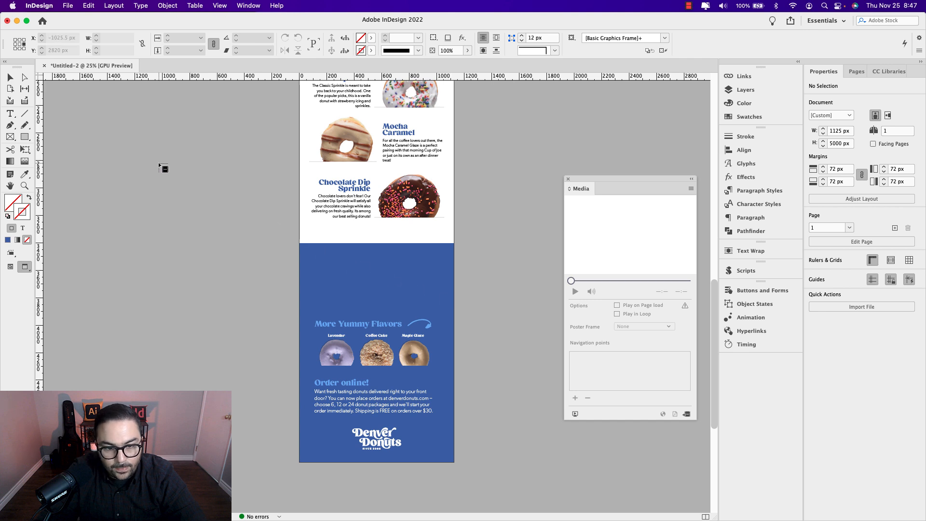
{"action": "left_click", "coordinate": [146, 130]}
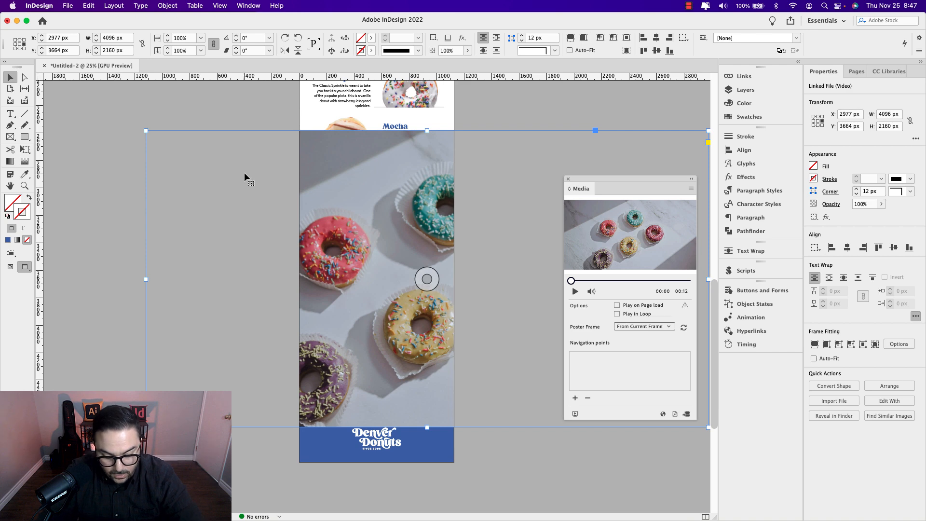
- Scale the second video proportionally to 981 px wide, fitting it between the page's side margins
{"action": "left_click_drag", "start_coordinate": [145, 131], "coordinate": [326, 271]}
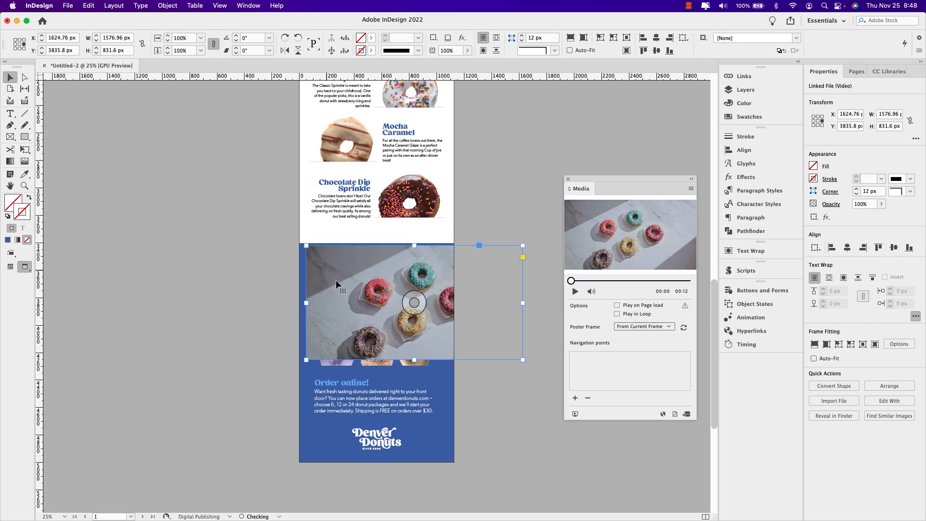
{"action": "key", "text": "super+equal"}
{"action": "scroll", "coordinate": [373, 294], "scroll_direction": "right", "scroll_amount": 10}
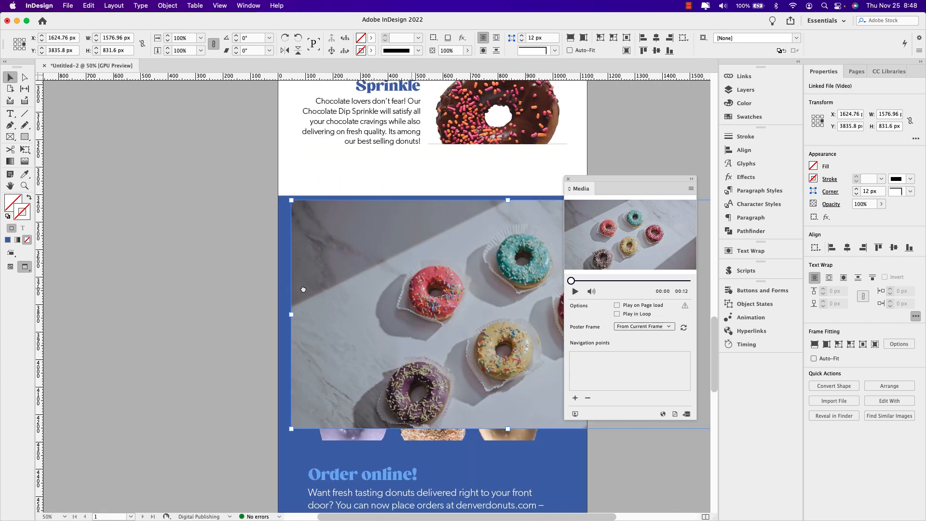
{"action": "left_click_drag", "start_coordinate": [207, 224], "coordinate": [208, 227]}
{"action": "scroll", "coordinate": [441, 286], "scroll_direction": "right", "scroll_amount": 3}
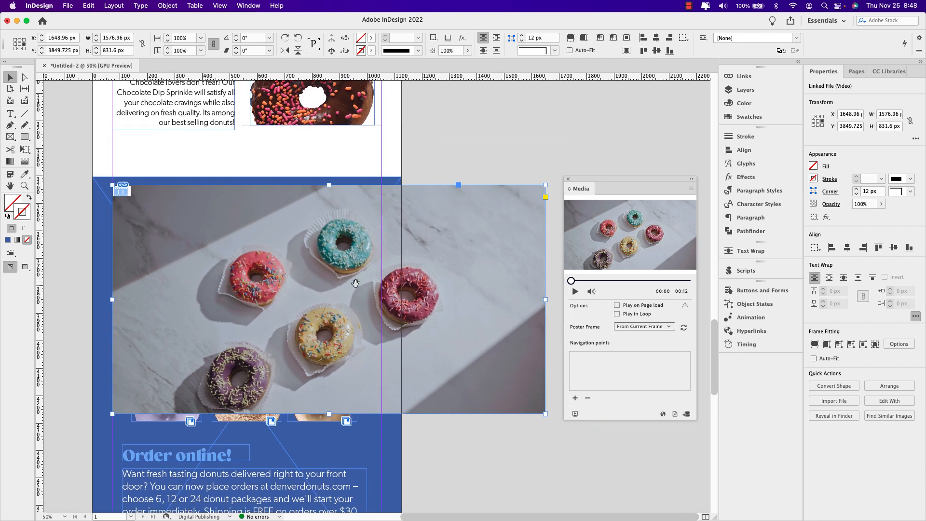
{"action": "left_click_drag", "start_coordinate": [545, 414], "coordinate": [381, 321]}
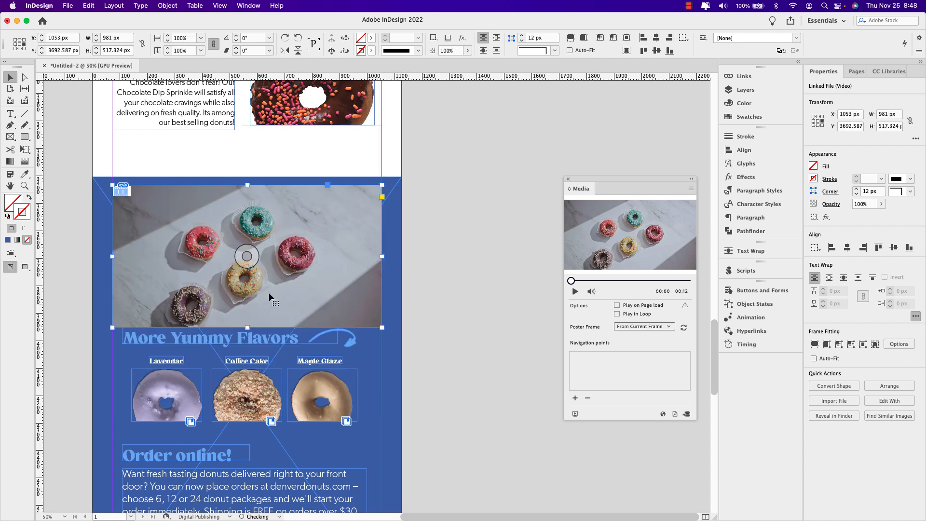
- Move the second video straight up to a Y position of about 3592 px, overlapping the blue footer's upper edge
{"action": "scroll", "coordinate": [291, 301], "scroll_direction": "left", "scroll_amount": 3}
{"action": "scroll", "coordinate": [291, 301], "scroll_direction": "up", "scroll_amount": 1}
{"action": "left_click_drag", "start_coordinate": [262, 284], "coordinate": [264, 264]}
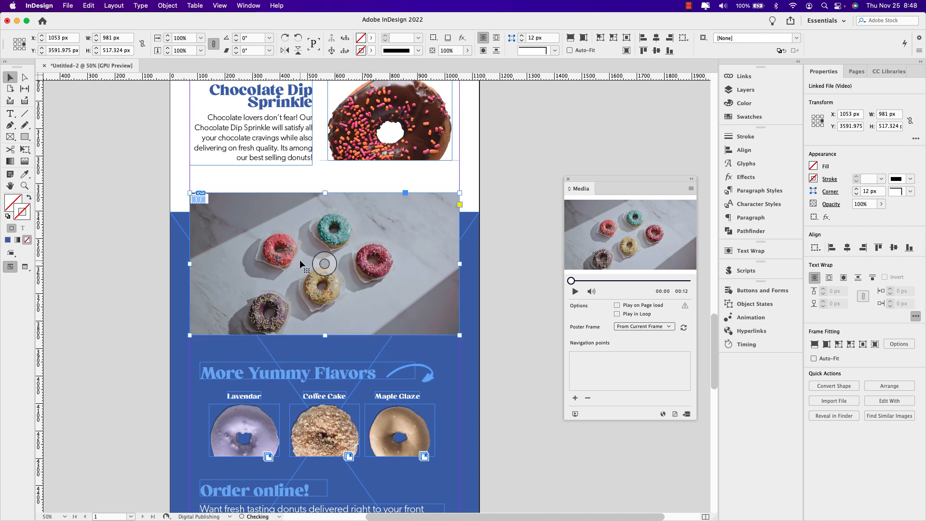
- Set the stroke weight of the second video's frame to 8 pt
{"action": "left_click", "coordinate": [830, 179]}
{"action": "left_click", "coordinate": [761, 188]}
{"action": "left_click", "coordinate": [762, 189]}
{"action": "left_click", "coordinate": [762, 189]}
{"action": "left_click", "coordinate": [761, 188]}
{"action": "left_click", "coordinate": [761, 189]}
{"action": "left_click", "coordinate": [762, 189]}
{"action": "left_click", "coordinate": [761, 189]}
{"action": "left_click", "coordinate": [762, 189]}
{"action": "left_click", "coordinate": [762, 189]}
{"action": "left_click", "coordinate": [762, 194]}
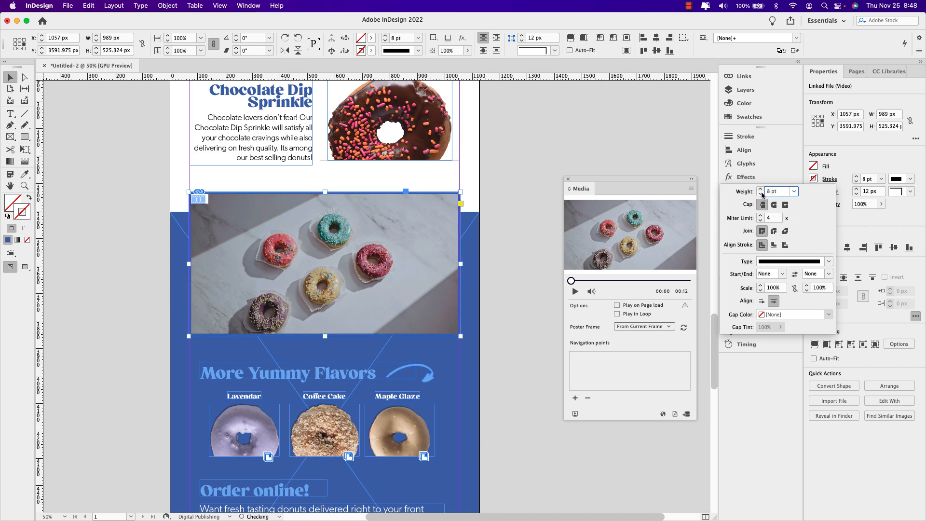
- Color the second video frame's stroke with the Paper swatch, deselect it and show the layout in preview mode
{"action": "left_click", "coordinate": [814, 179]}
{"action": "scroll", "coordinate": [751, 250], "scroll_direction": "up", "scroll_amount": 2}
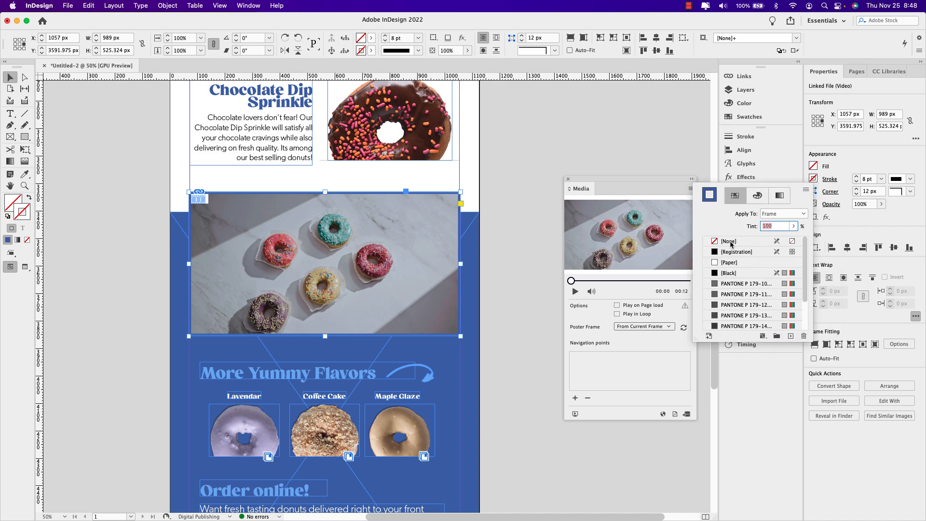
{"action": "left_click", "coordinate": [723, 262]}
{"action": "left_click", "coordinate": [493, 221]}
{"action": "left_click", "coordinate": [494, 222]}
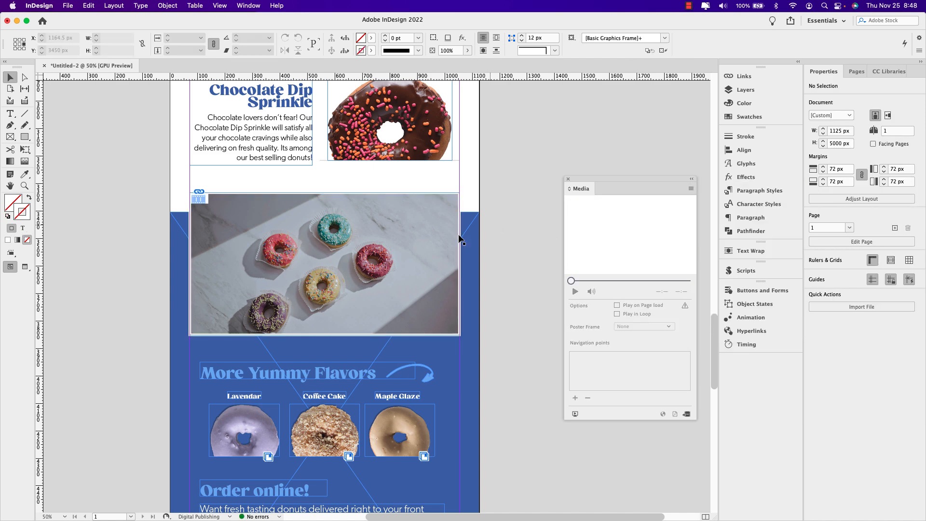
{"action": "key", "text": "w"}
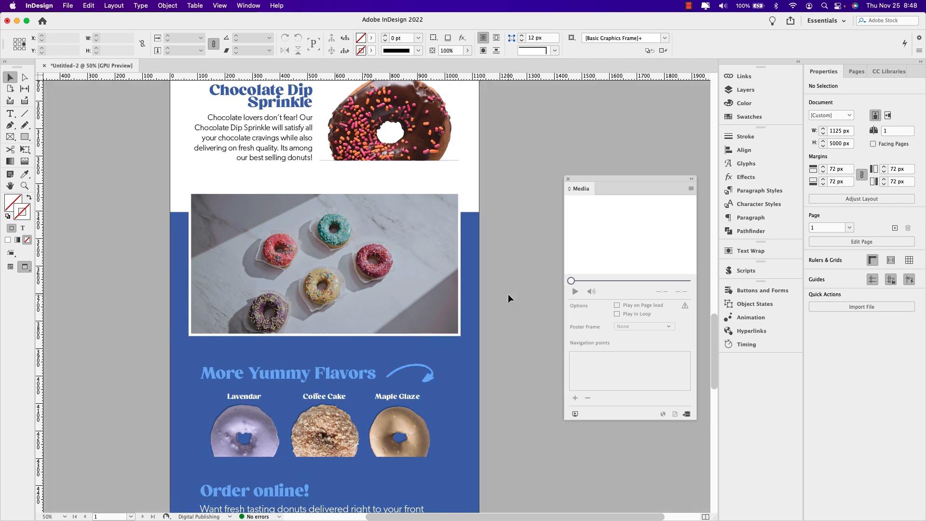
- Play the second video's preview briefly, pause it and rewind it to the start
{"action": "scroll", "coordinate": [392, 296], "scroll_direction": "down", "scroll_amount": 2}
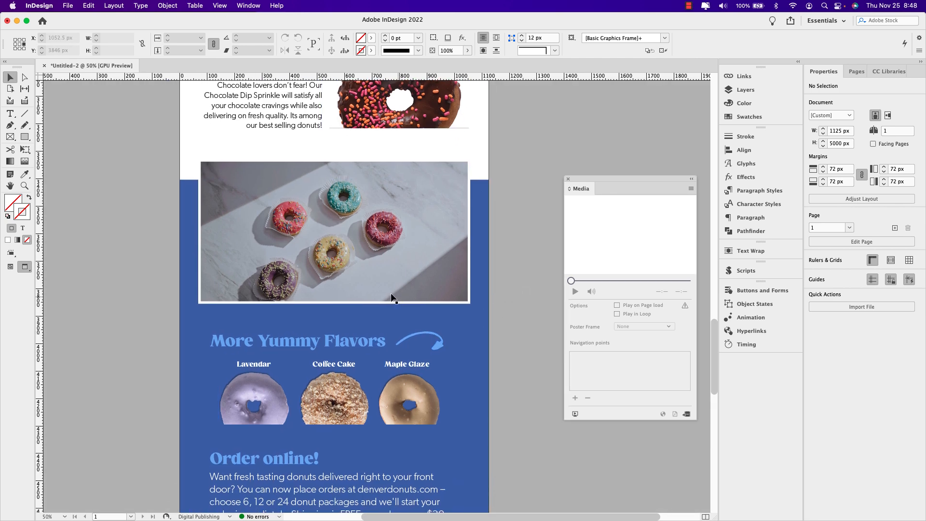
{"action": "left_click", "coordinate": [352, 245]}
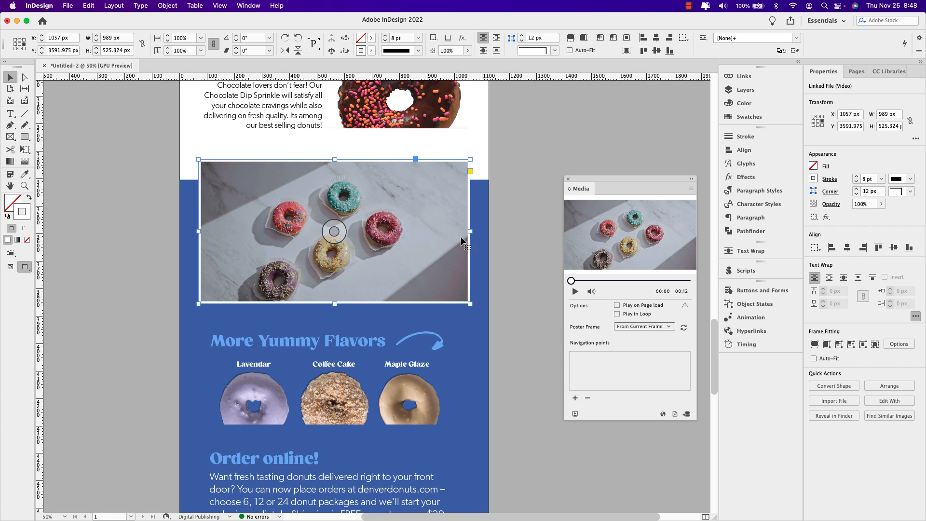
{"action": "left_click", "coordinate": [575, 293]}
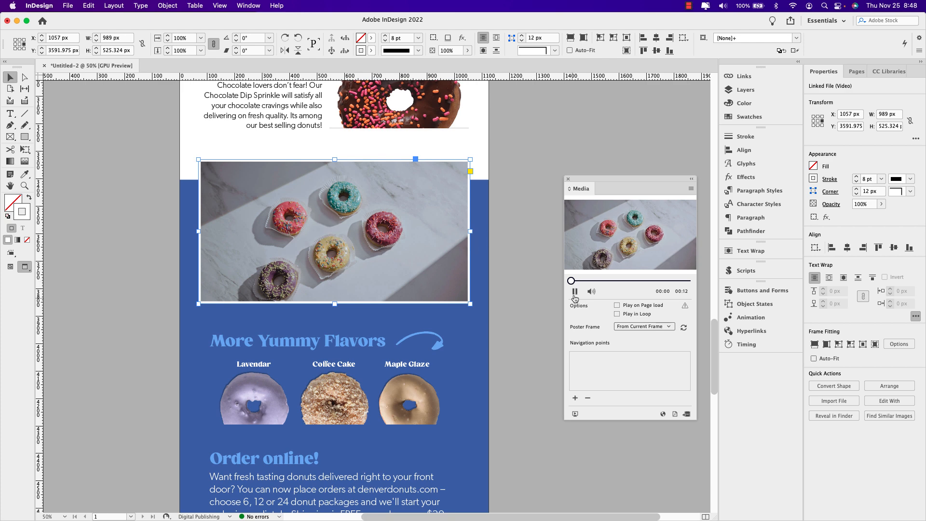
{"action": "left_click", "coordinate": [578, 292]}
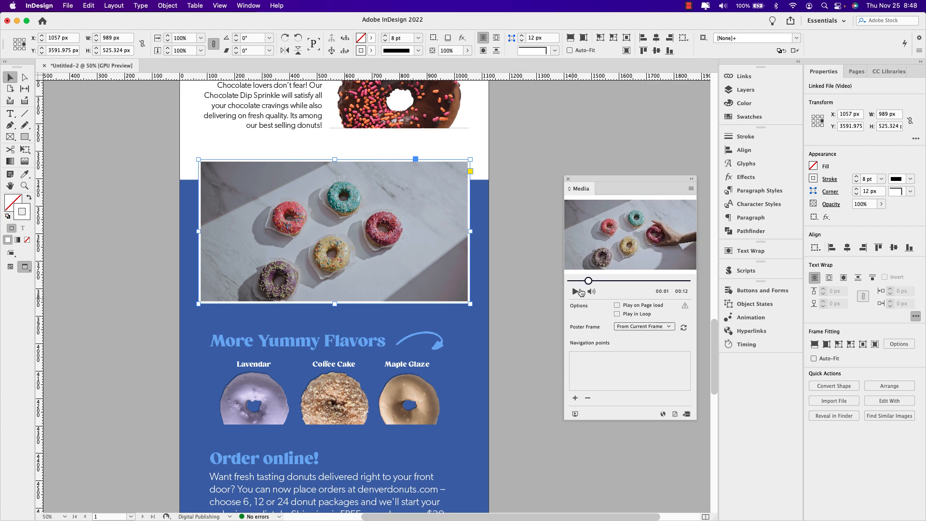
{"action": "left_click_drag", "start_coordinate": [588, 281], "coordinate": [567, 281]}
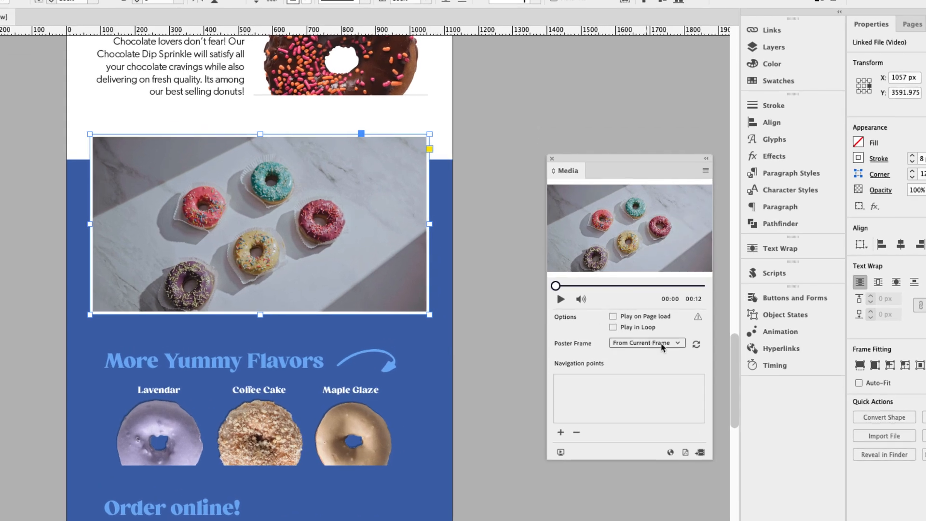
- Set the second video's poster frame to the image file Second_Vid_cover.jpg from the Poster Images folder
{"action": "left_click", "coordinate": [662, 344]}
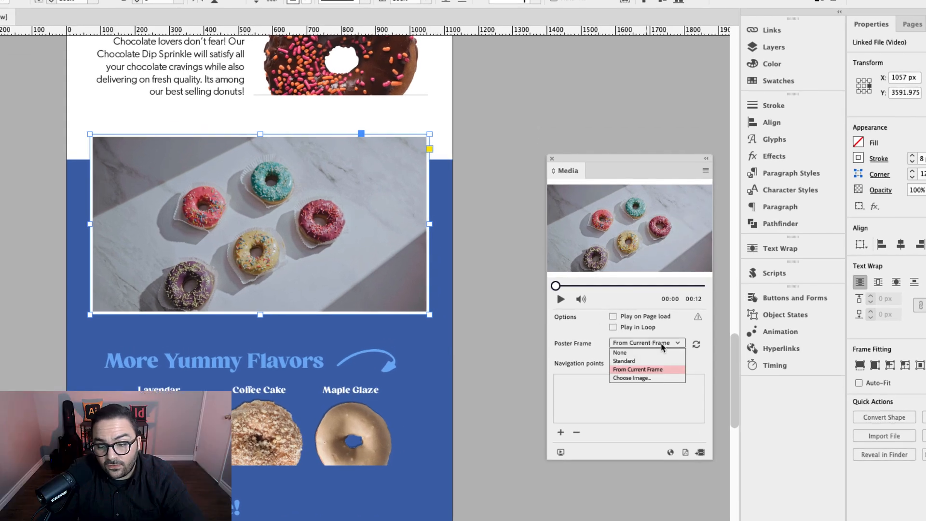
{"action": "left_click", "coordinate": [659, 378]}
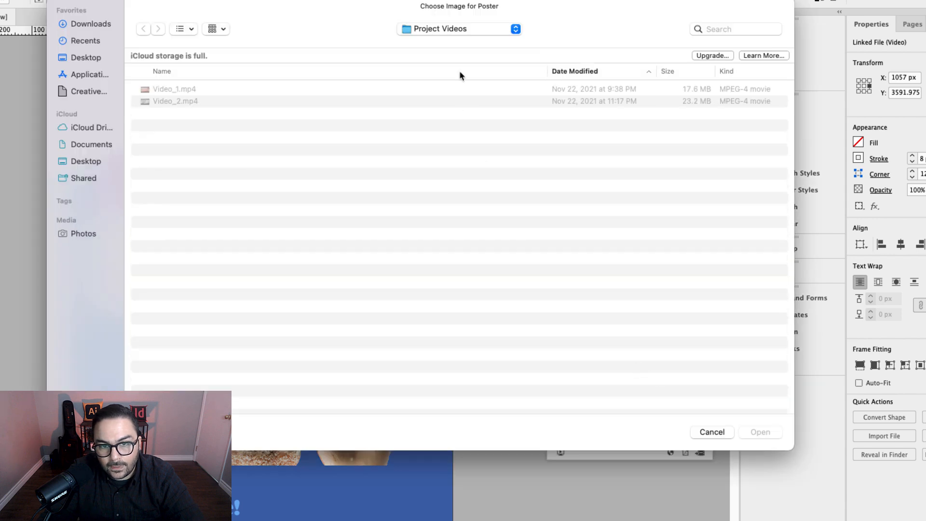
{"action": "left_click", "coordinate": [456, 29]}
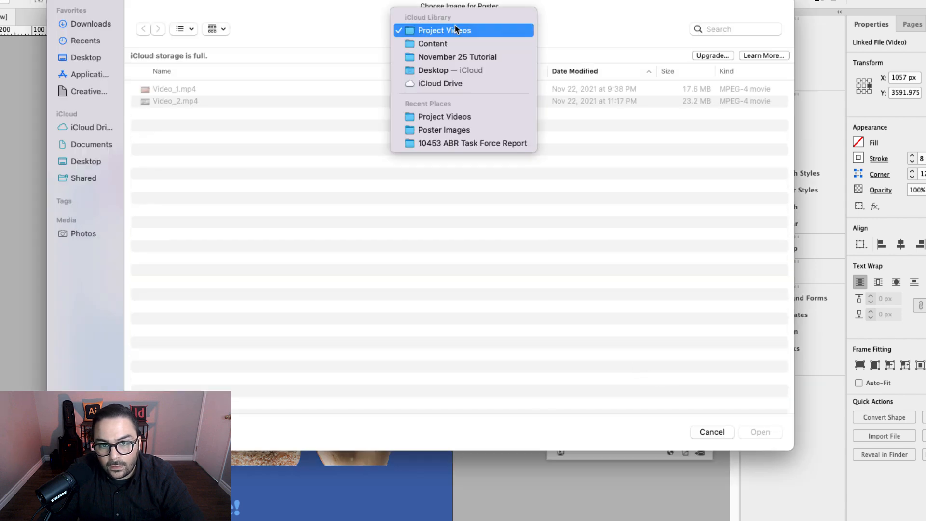
{"action": "left_click", "coordinate": [439, 43]}
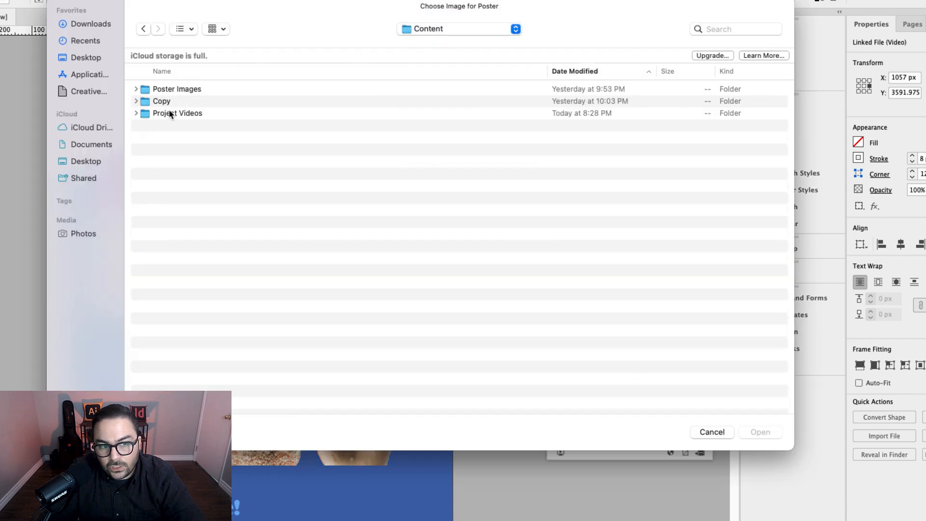
{"action": "double_click", "coordinate": [182, 90]}
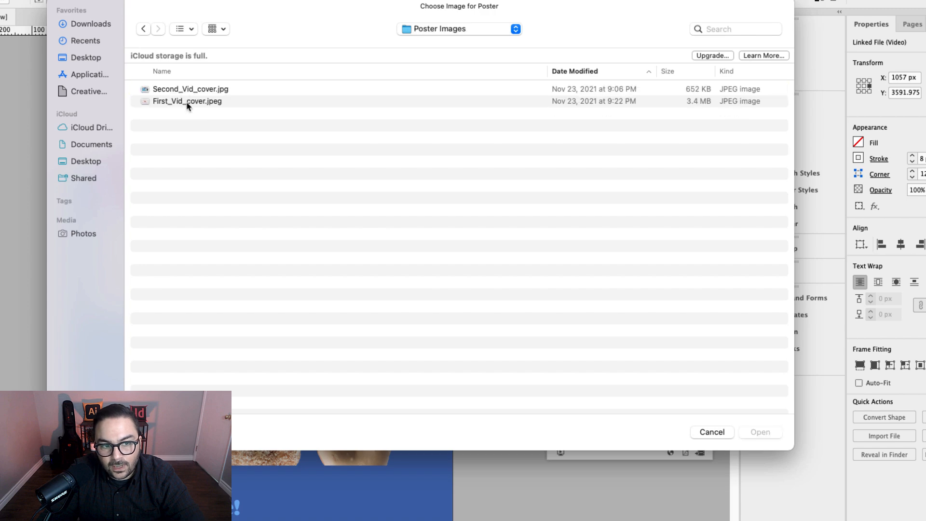
{"action": "left_click", "coordinate": [187, 90]}
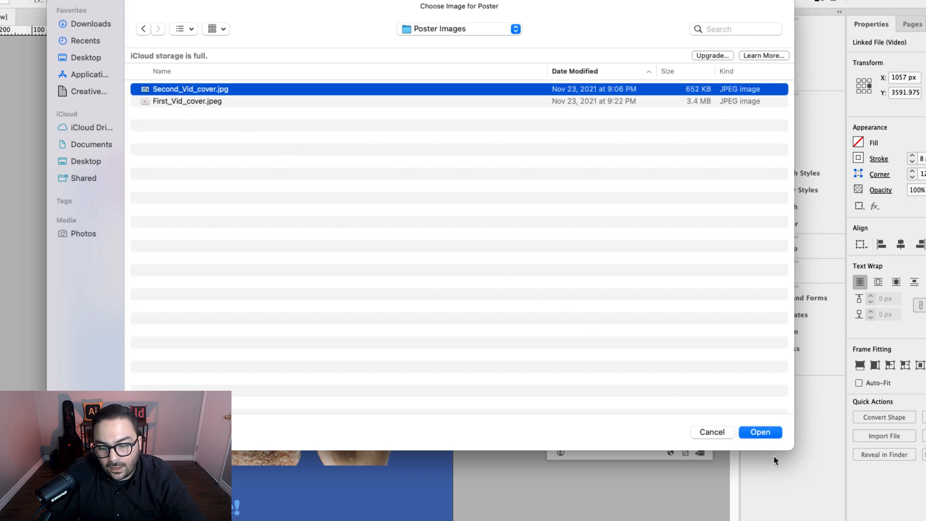
{"action": "left_click", "coordinate": [758, 432]}
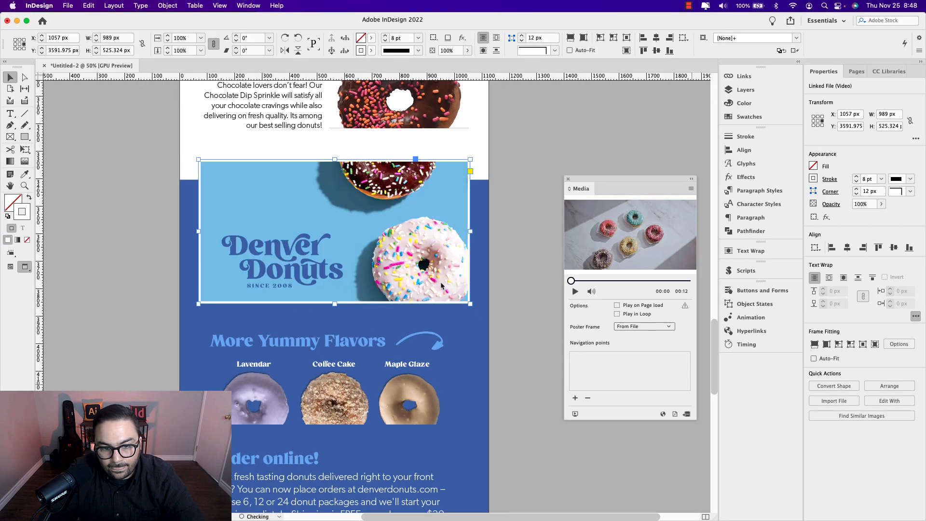
- Fit the poster image inside the second video's frame so it fills the frame proportionally, and deselect it
{"action": "left_click", "coordinate": [335, 232]}
{"action": "left_click", "coordinate": [336, 232]}
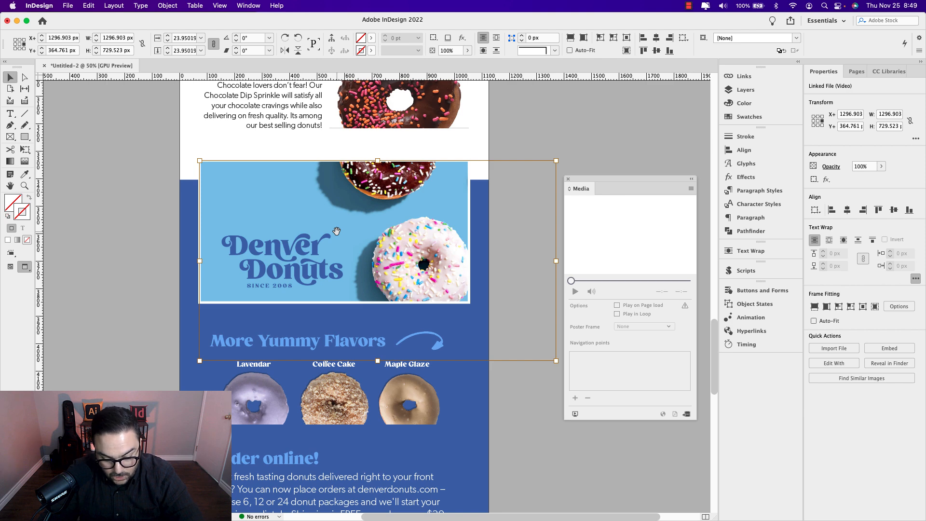
{"action": "key", "text": "alt+shift+super+c"}
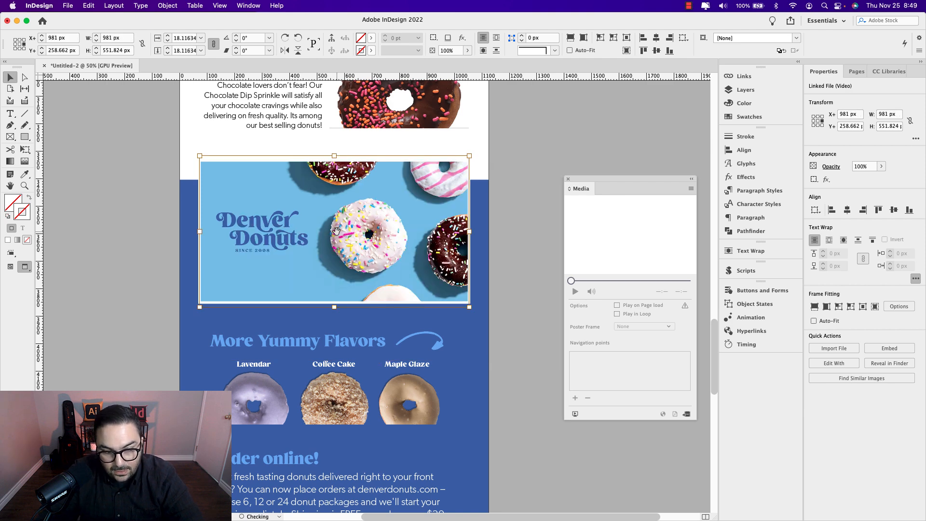
{"action": "left_click", "coordinate": [517, 221]}
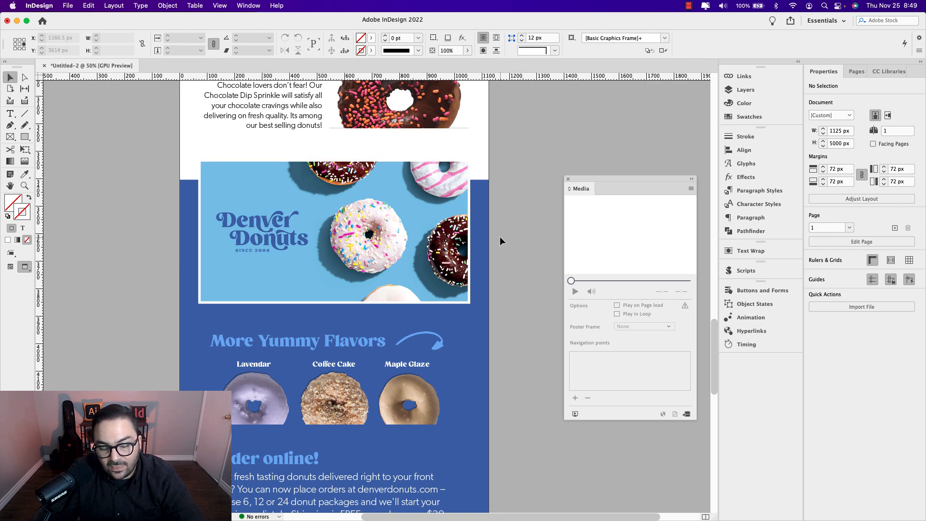
- Dock the floating Media panel among the collapsed panels, between Object States and Animation
{"action": "scroll", "coordinate": [492, 286], "scroll_direction": "down", "scroll_amount": 2}
{"action": "scroll", "coordinate": [492, 289], "scroll_direction": "up", "scroll_amount": 2}
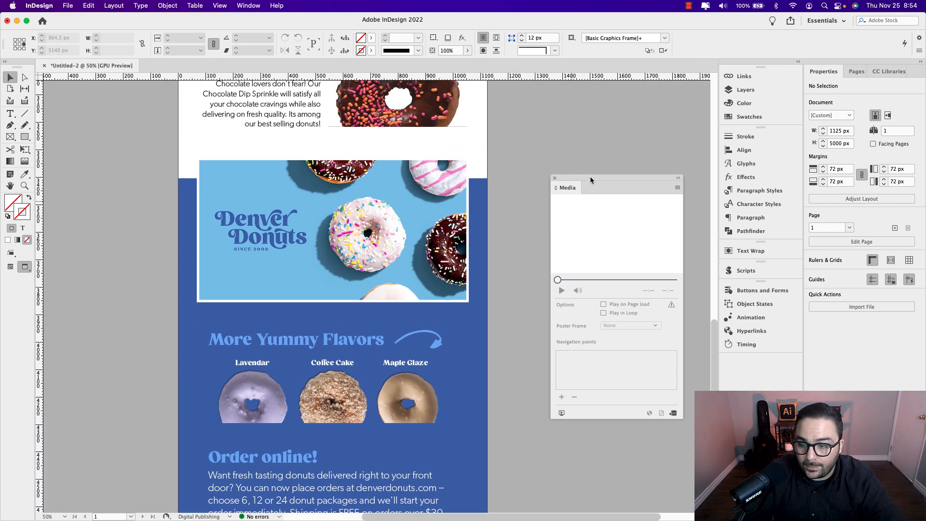
{"action": "left_click_drag", "start_coordinate": [590, 180], "coordinate": [728, 315]}
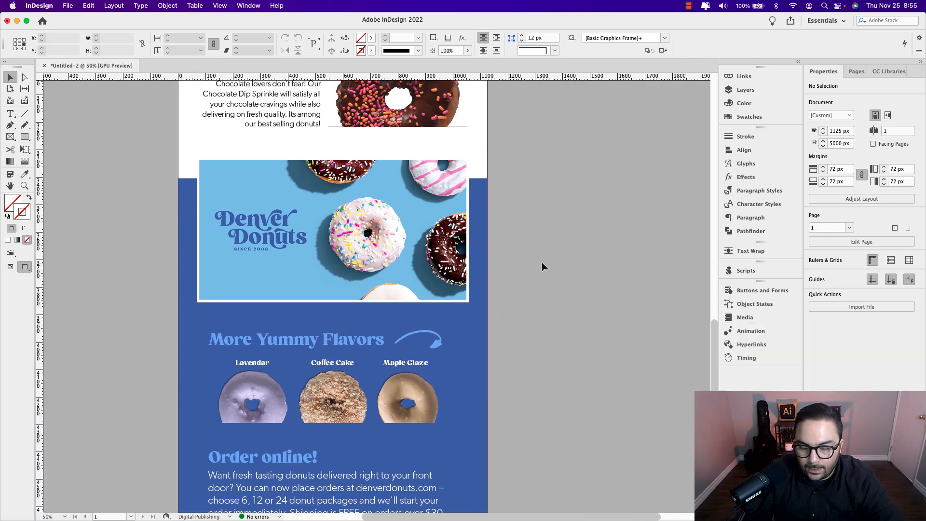
- Select every object on the page, combine them into one group and deselect it
{"action": "key", "text": "super+minus"}
{"action": "key", "text": "super+minus"}
{"action": "key", "text": "super+minus"}
{"action": "key", "text": "super+minus"}
{"action": "key", "text": "super+minus"}
{"action": "key", "text": "super+minus"}
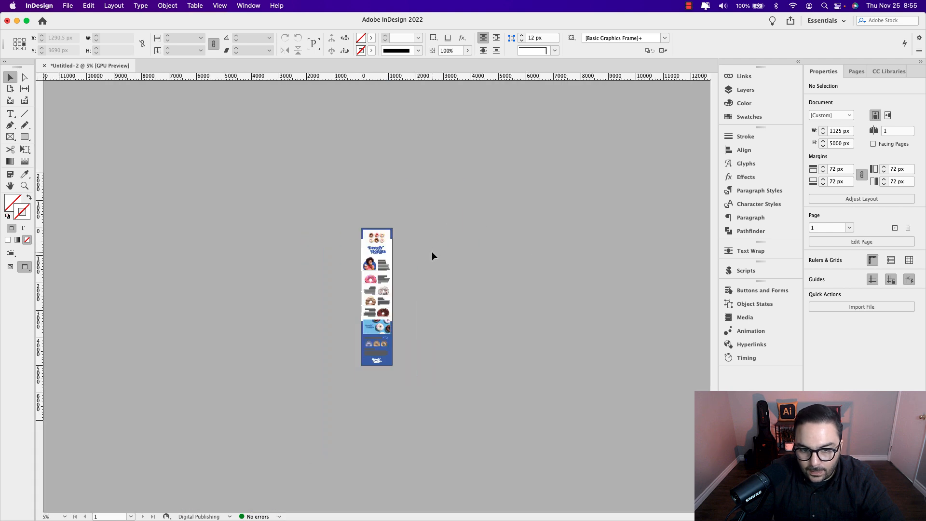
{"action": "key", "text": "super+equal"}
{"action": "left_click_drag", "start_coordinate": [326, 119], "coordinate": [438, 473]}
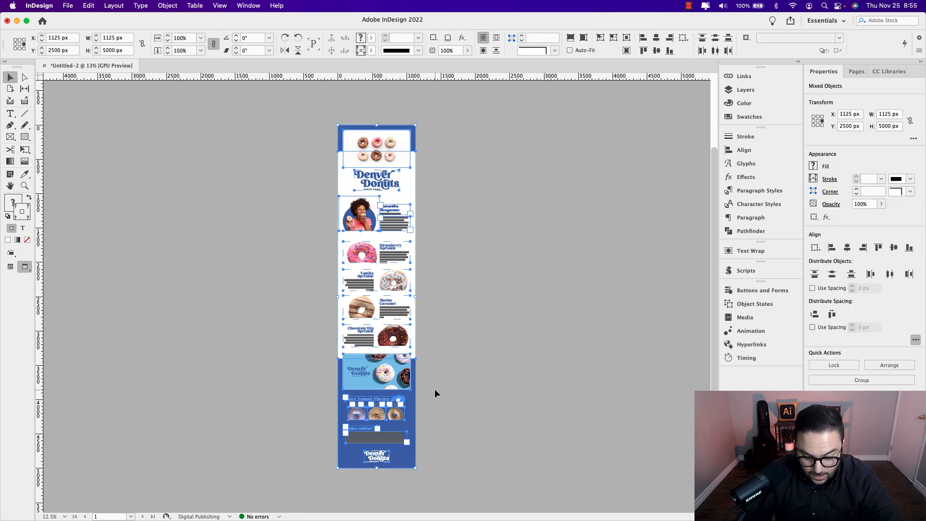
{"action": "key", "text": "super+g"}
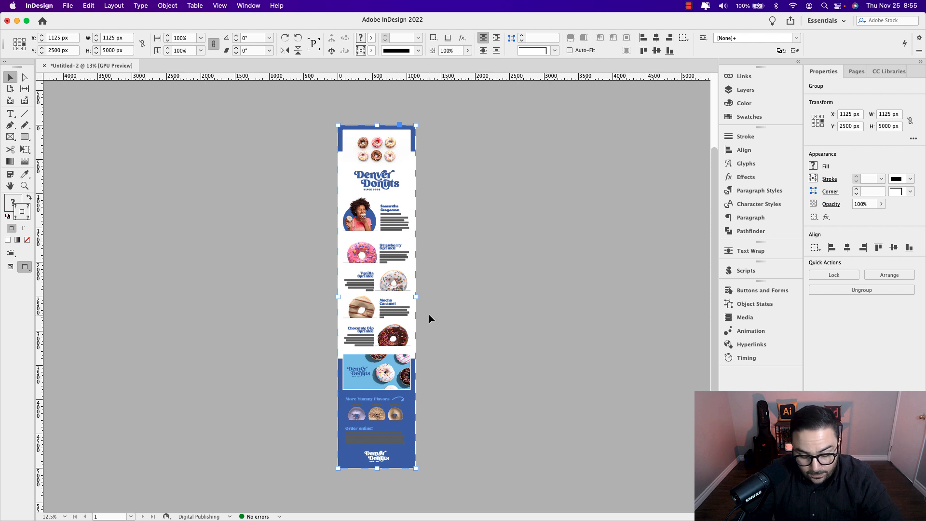
{"action": "left_click", "coordinate": [167, 5]}
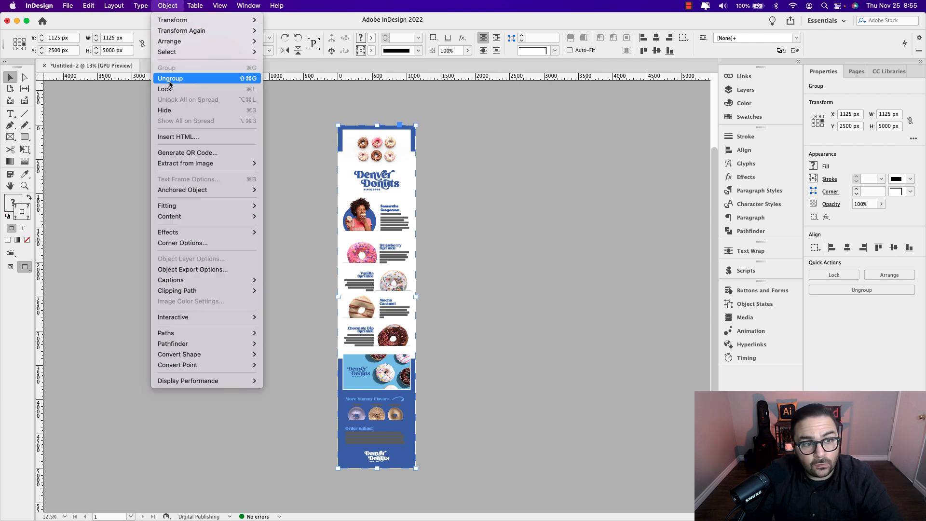
{"action": "left_click", "coordinate": [428, 144]}
{"action": "left_click", "coordinate": [427, 144]}
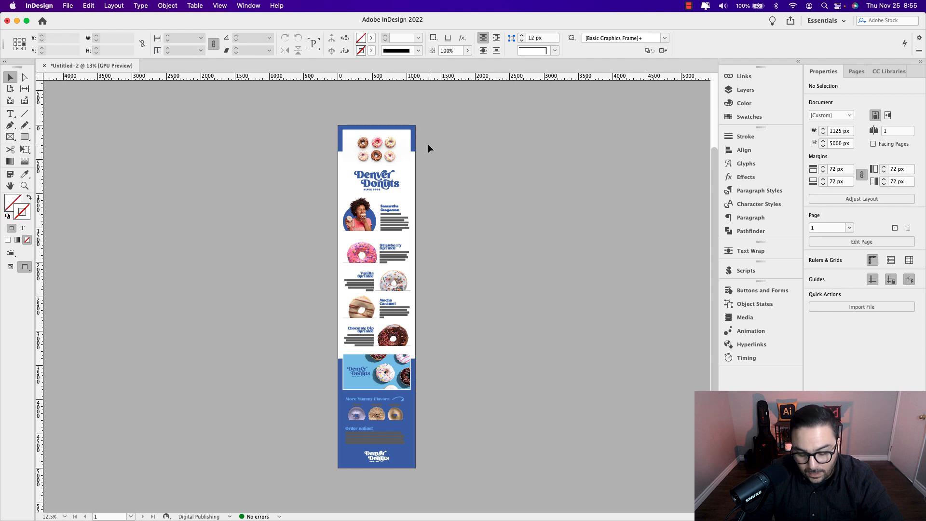
- Cut the grouped layout from the page and change the document's page size to the iPhone X preset
{"action": "left_click", "coordinate": [409, 130]}
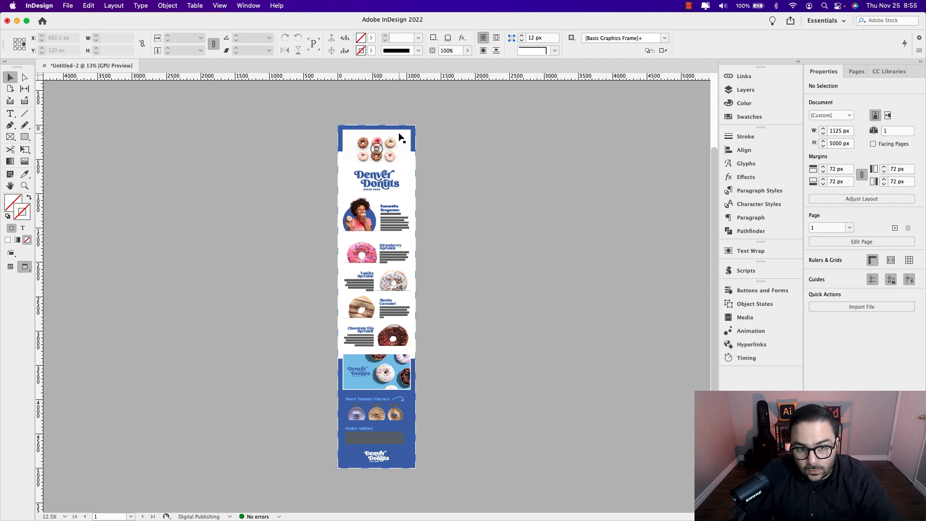
{"action": "key", "text": "Delete"}
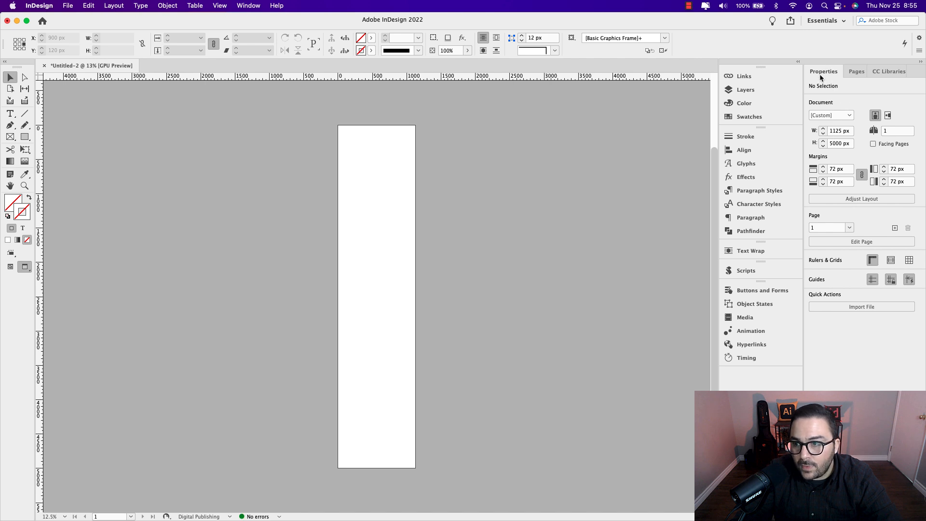
{"action": "left_click", "coordinate": [844, 117]}
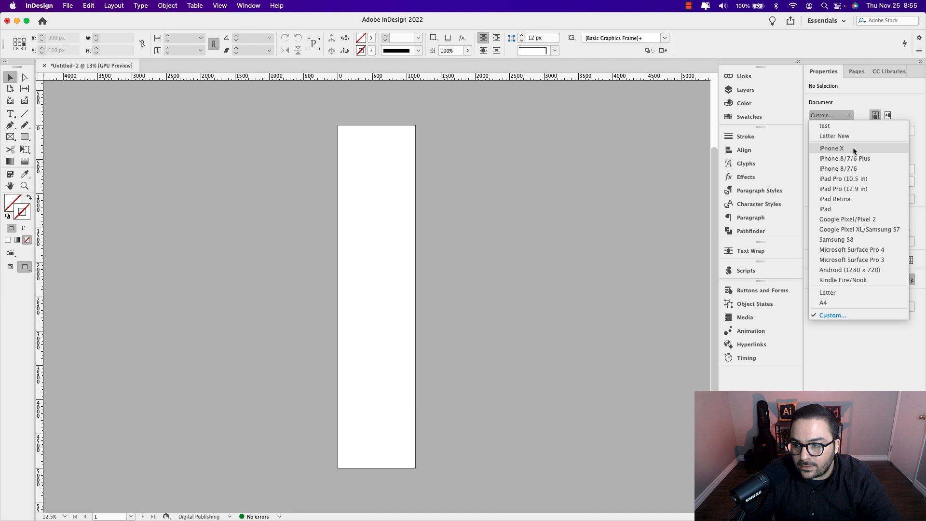
{"action": "left_click", "coordinate": [854, 150]}
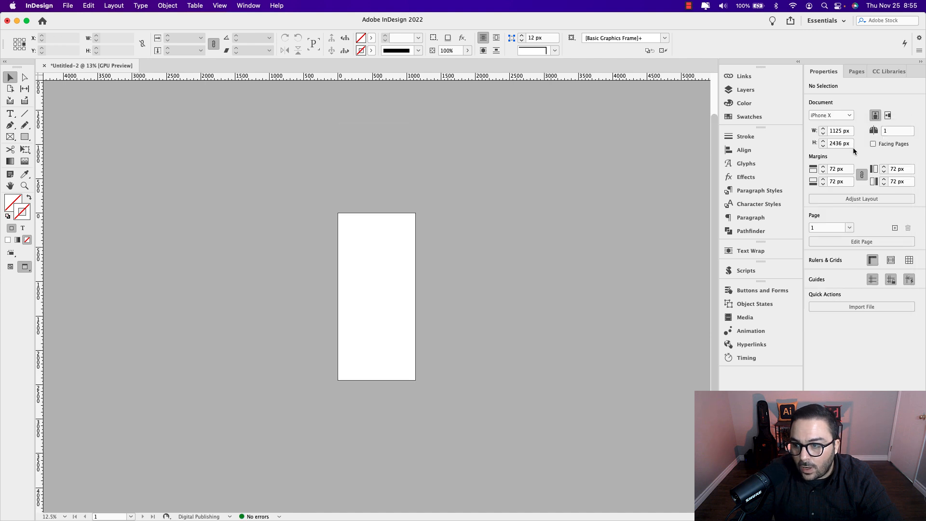
- Draw a 1125 × 2436 px frame covering the whole page and paste the cut layout into it
{"action": "key", "text": "super+equal"}
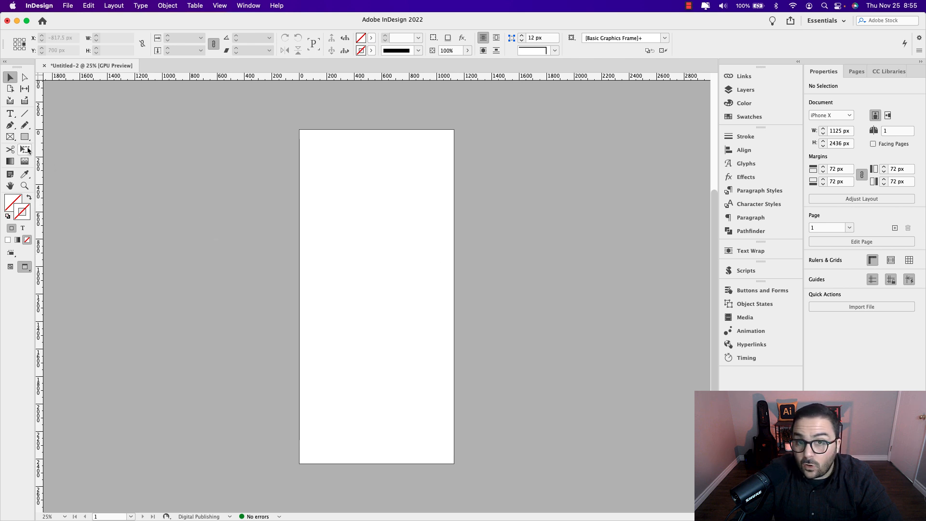
{"action": "left_click", "coordinate": [11, 136]}
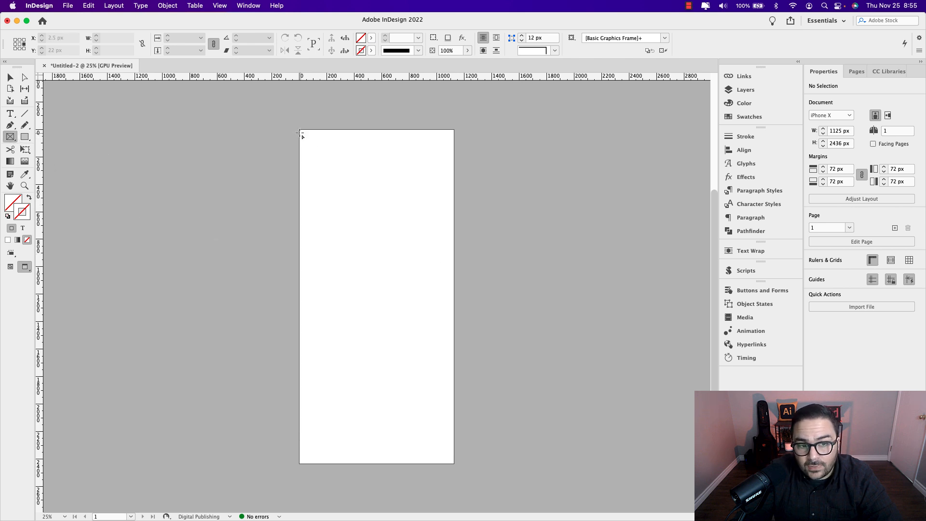
{"action": "left_click_drag", "start_coordinate": [300, 130], "coordinate": [455, 464]}
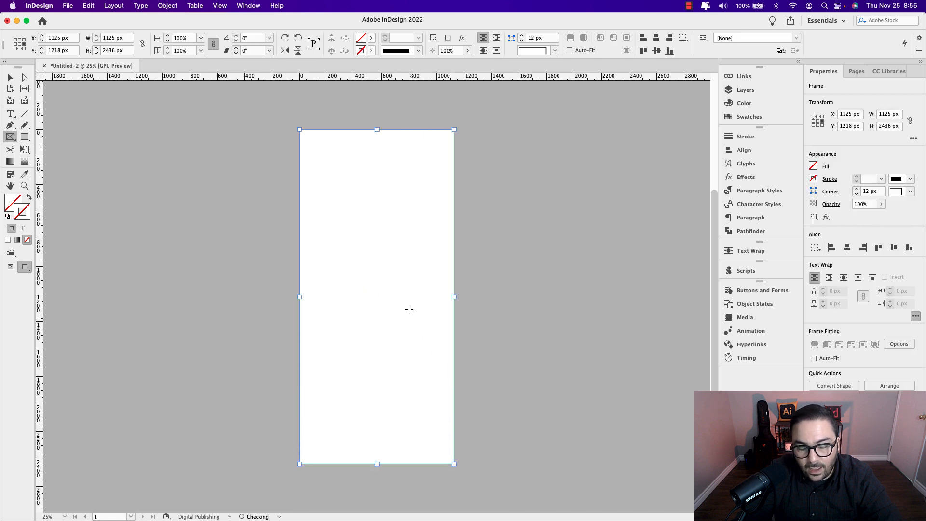
{"action": "left_click", "coordinate": [16, 79]}
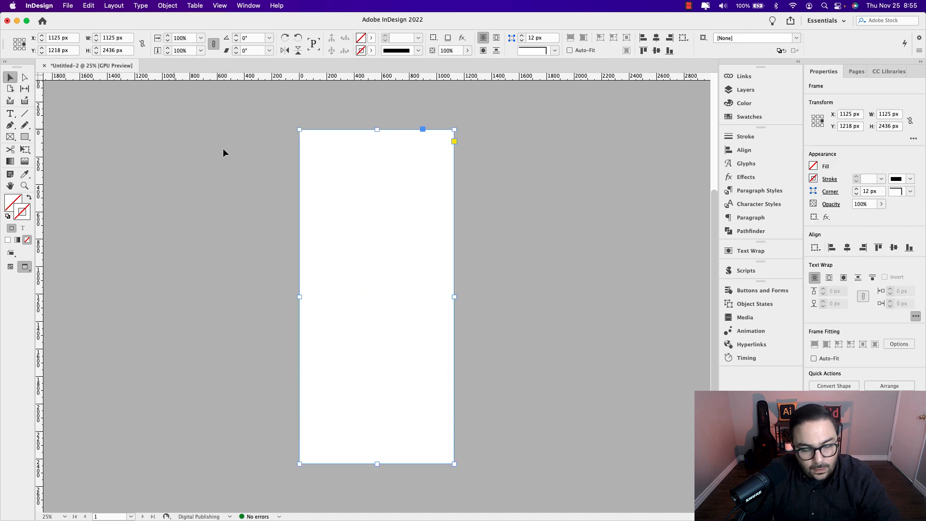
{"action": "right_click", "coordinate": [352, 184]}
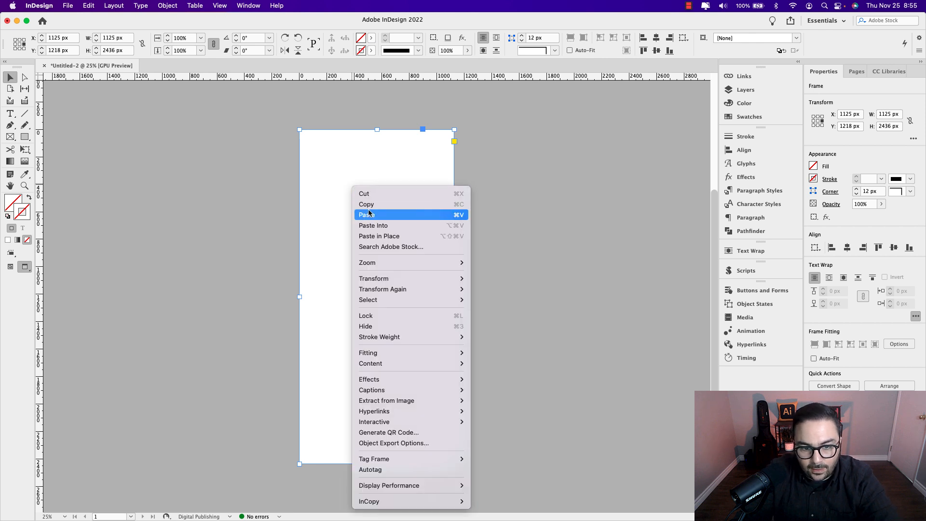
{"action": "left_click", "coordinate": [399, 226]}
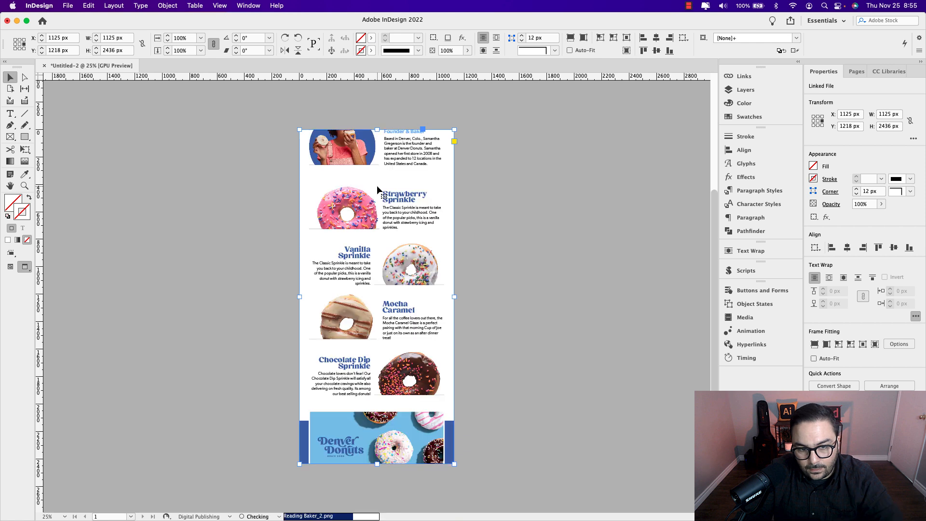
- Move the group inside the frame straight down to Y+ 2500 px so its top meets the page's upper edge, and reselect the frame
{"action": "left_click", "coordinate": [414, 153]}
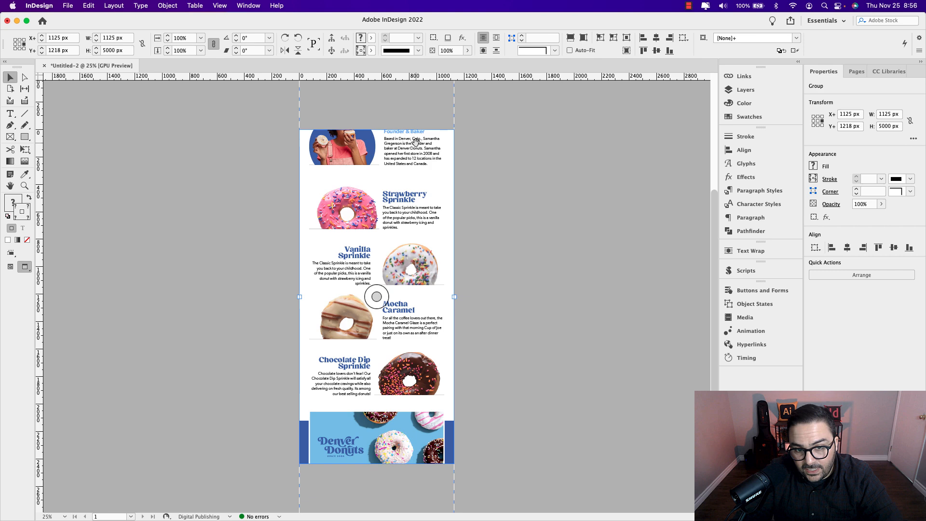
{"action": "left_click_drag", "start_coordinate": [415, 142], "coordinate": [409, 309]}
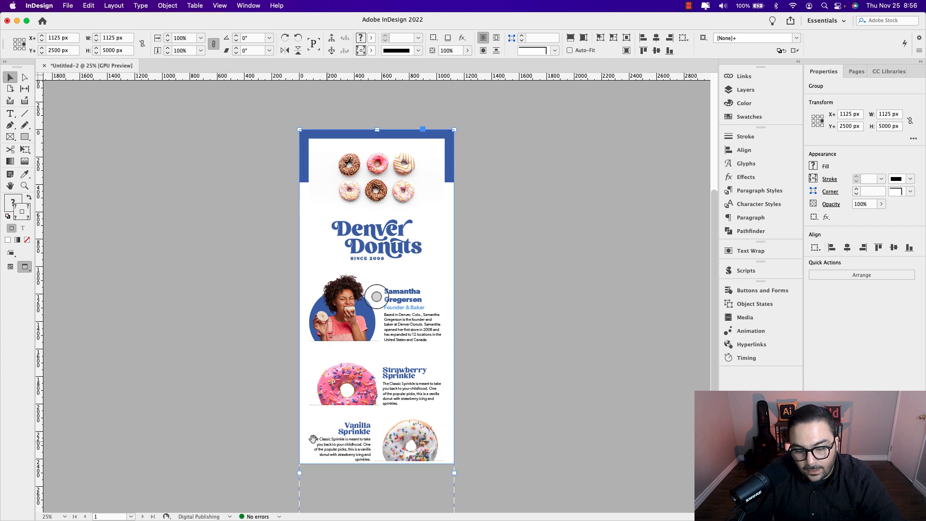
{"action": "left_click", "coordinate": [462, 223]}
{"action": "left_click", "coordinate": [436, 210]}
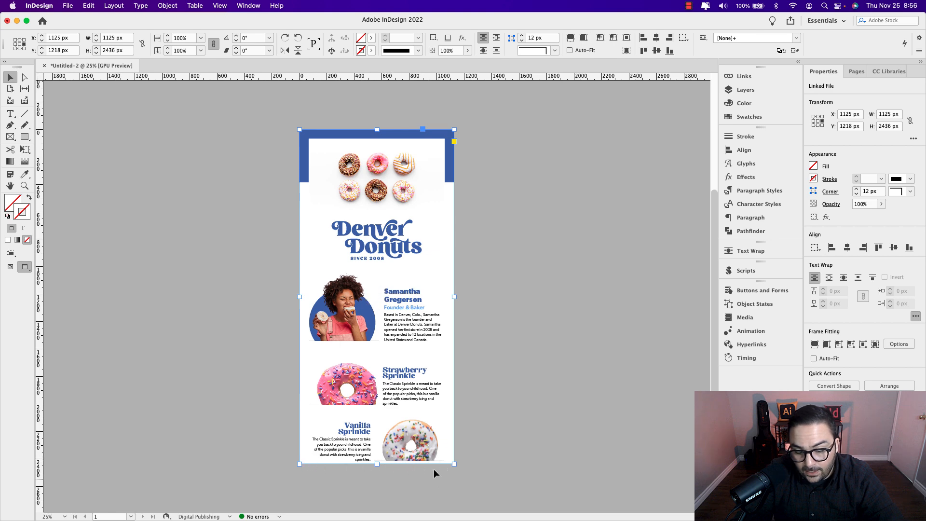
- Show the Universal Scrolling Frames panel for the selected frame and place it on the pasteboard beside the page
{"action": "scroll", "coordinate": [415, 375], "scroll_direction": "down", "scroll_amount": 2}
{"action": "scroll", "coordinate": [415, 375], "scroll_direction": "down", "scroll_amount": 8}
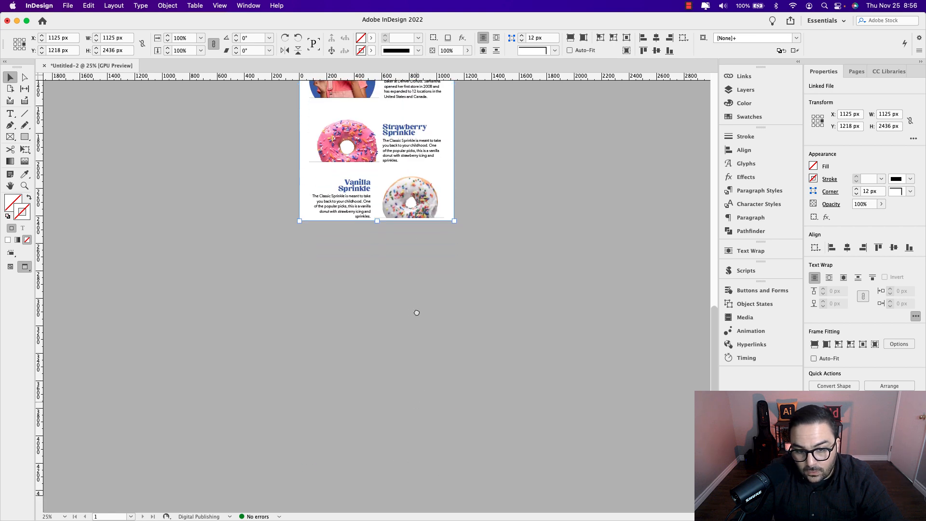
{"action": "scroll", "coordinate": [418, 410], "scroll_direction": "up", "scroll_amount": 9}
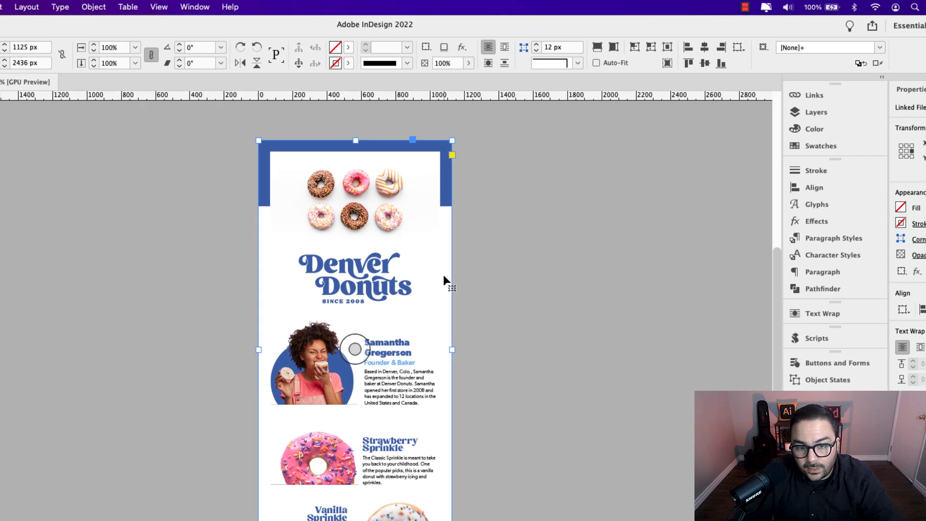
{"action": "left_click", "coordinate": [191, 7]}
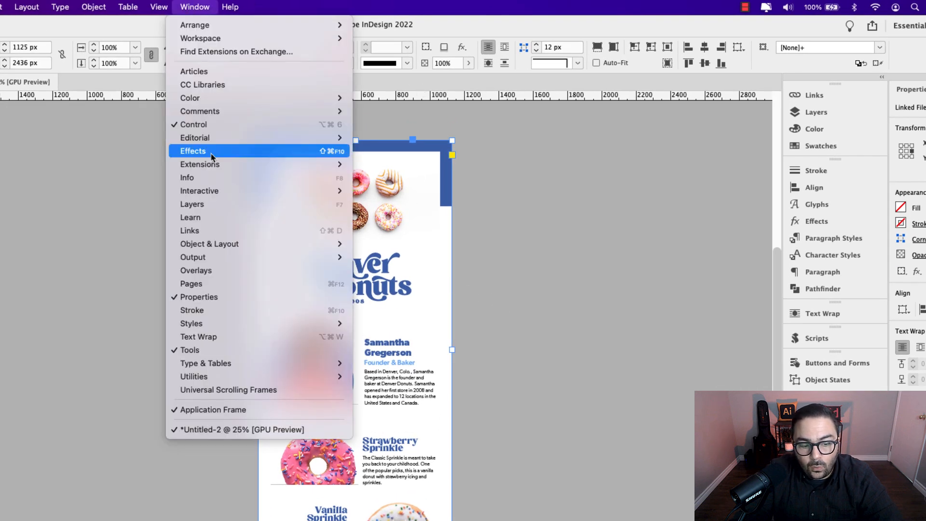
{"action": "left_click", "coordinate": [290, 391]}
{"action": "left_click_drag", "start_coordinate": [466, 251], "coordinate": [537, 266]}
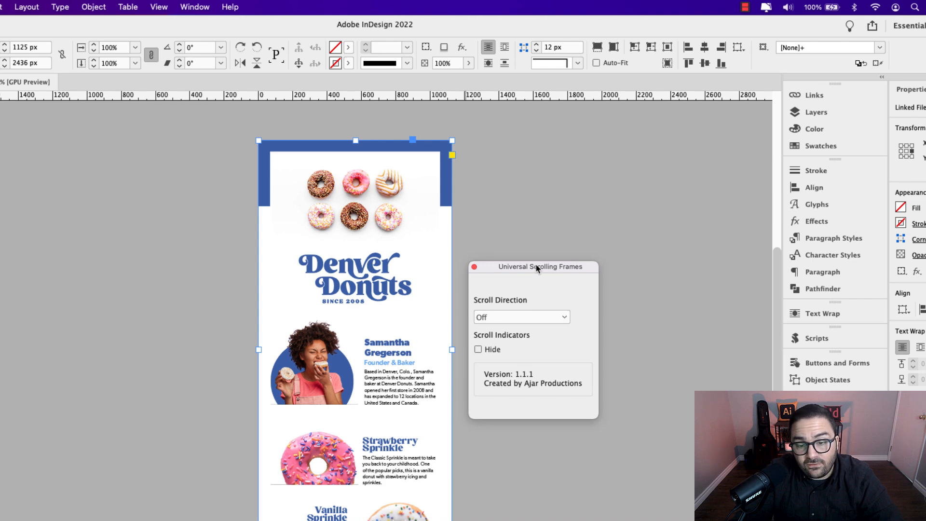
{"action": "left_click_drag", "start_coordinate": [537, 268], "coordinate": [557, 249]}
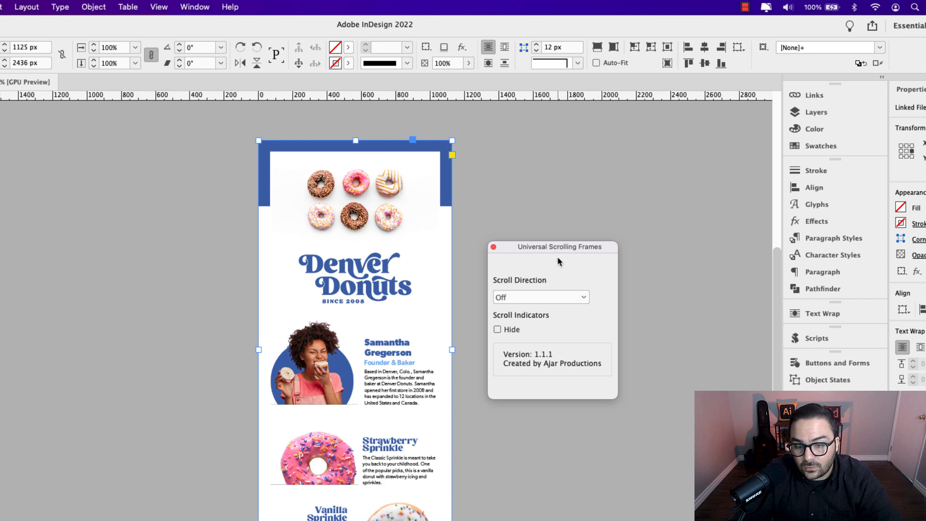
- Set the selected frame's scroll direction to Vertical, close the Universal Scrolling Frames panel and deselect the frame
{"action": "left_click", "coordinate": [558, 298]}
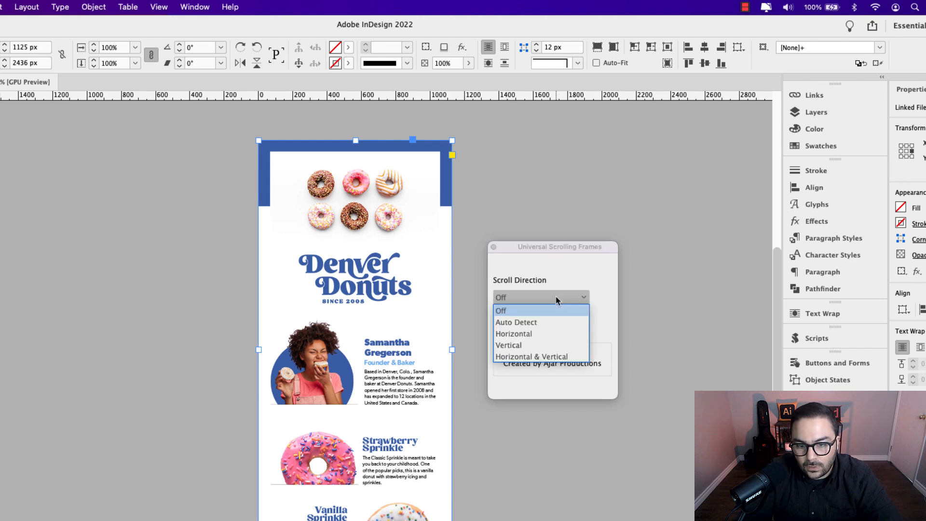
{"action": "left_click", "coordinate": [543, 345]}
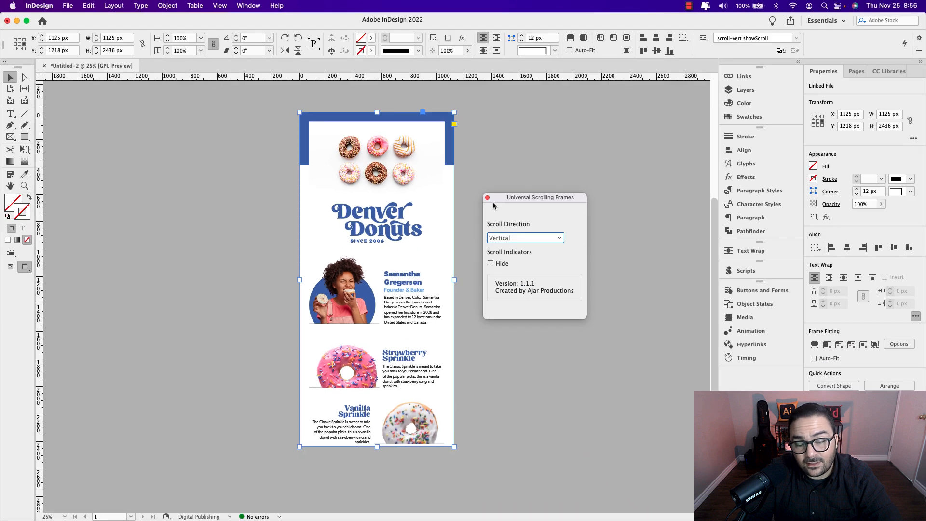
{"action": "left_click", "coordinate": [488, 198]}
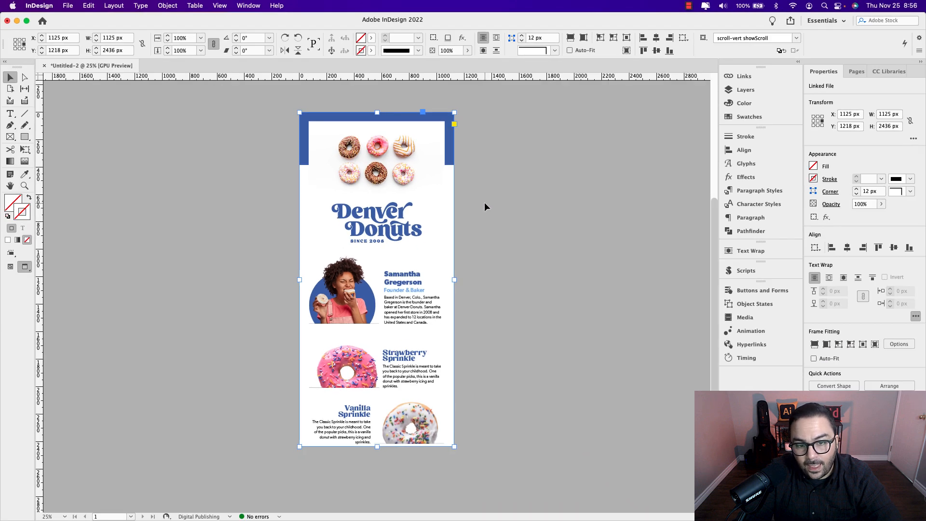
{"action": "left_click", "coordinate": [485, 203]}
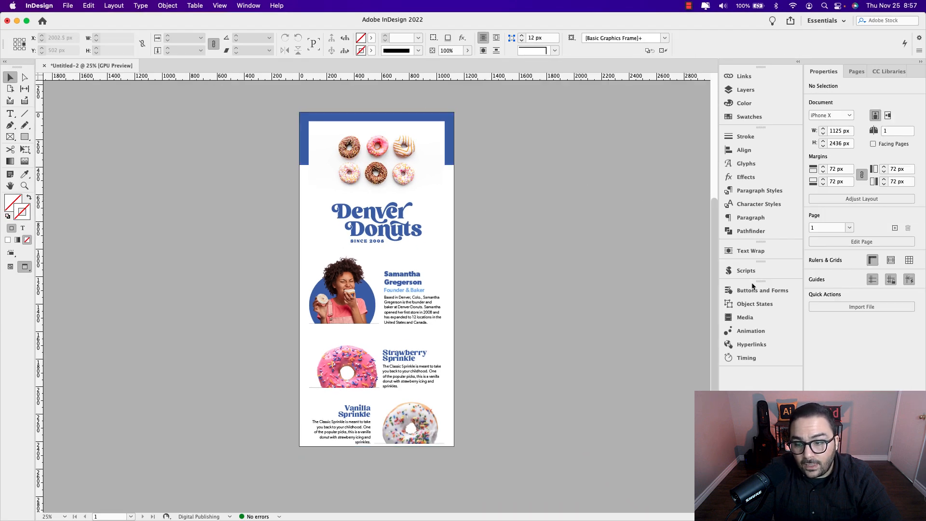
- Preview the page in EPUB Interactivity Preview, play the top donut video, scroll through the whole layout and close the preview
{"action": "left_click", "coordinate": [745, 320]}
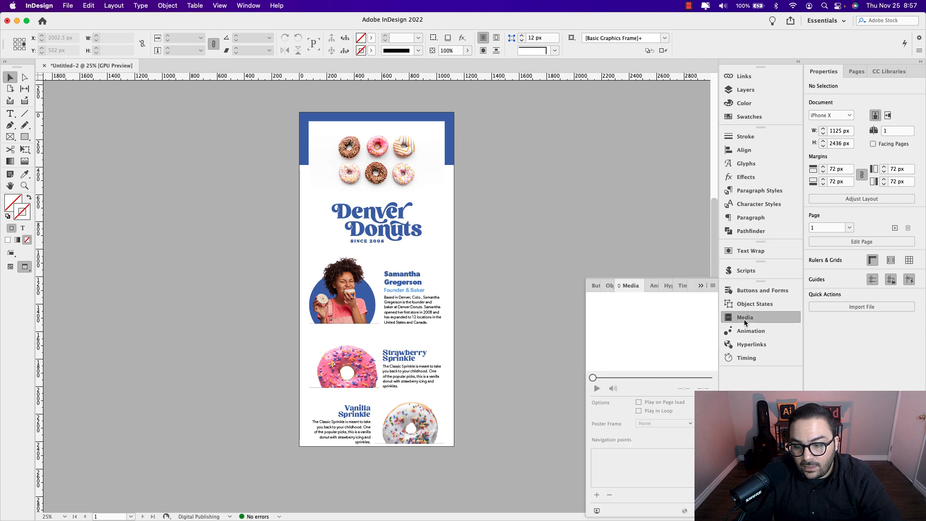
{"action": "left_click", "coordinate": [597, 510]}
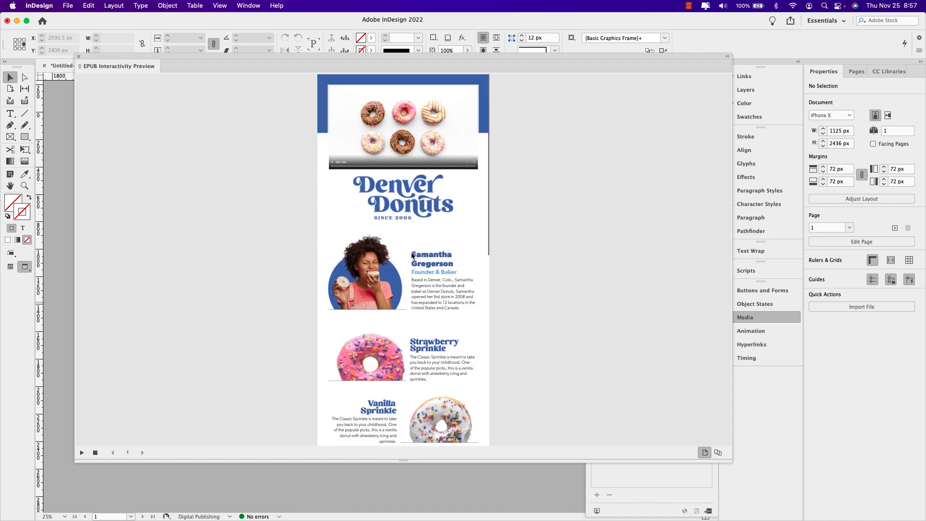
{"action": "left_click", "coordinate": [333, 164]}
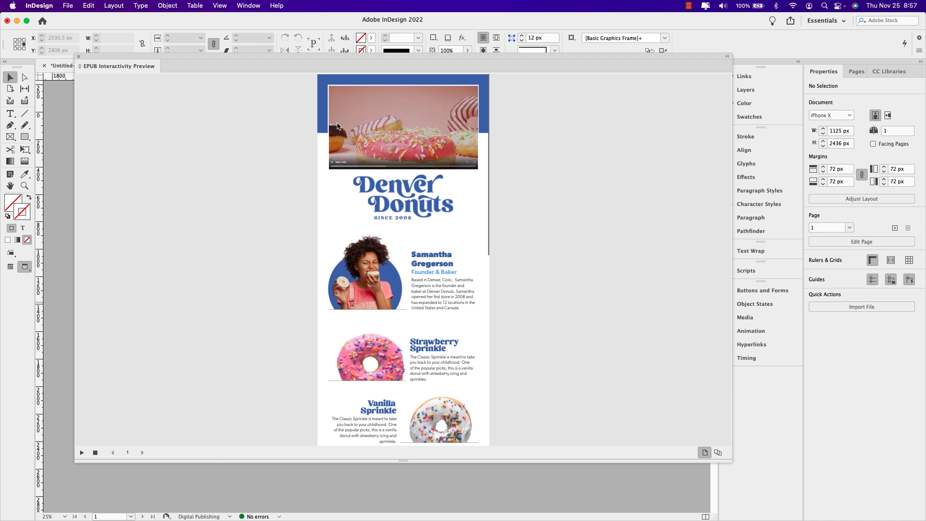
{"action": "scroll", "coordinate": [457, 231], "scroll_direction": "down", "scroll_amount": 5}
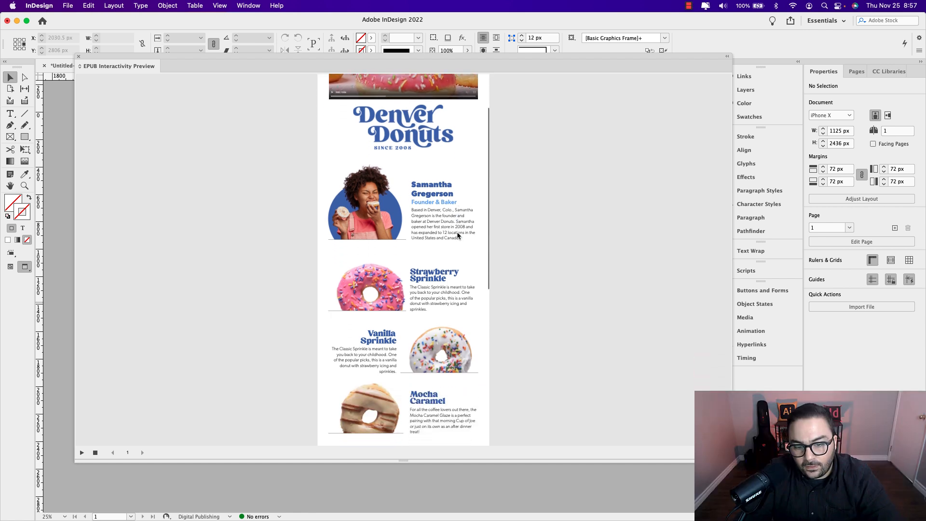
{"action": "scroll", "coordinate": [457, 232], "scroll_direction": "down", "scroll_amount": 10}
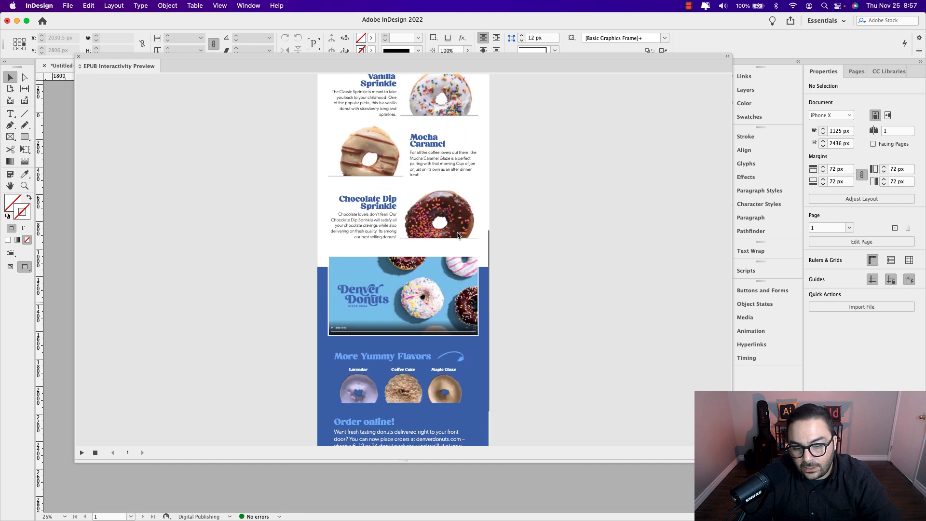
{"action": "scroll", "coordinate": [457, 235], "scroll_direction": "up", "scroll_amount": 5}
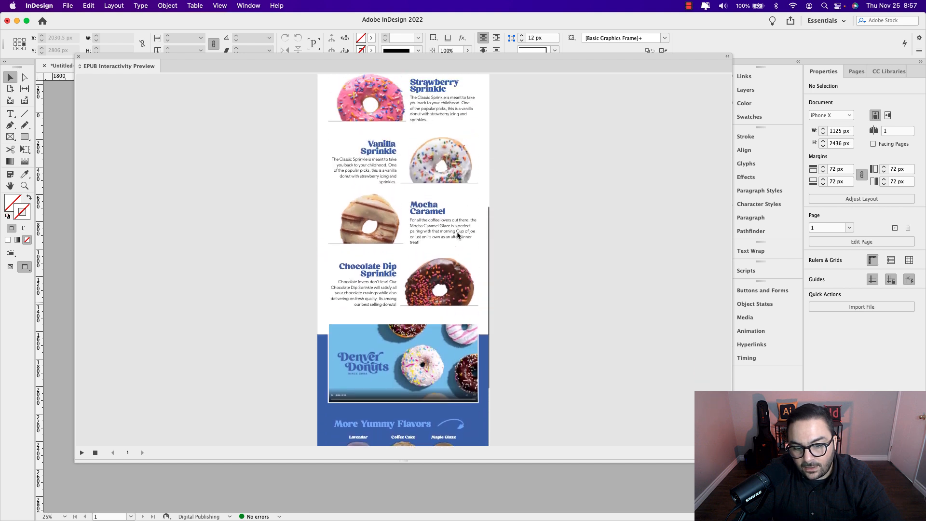
{"action": "scroll", "coordinate": [458, 236], "scroll_direction": "down", "scroll_amount": 2}
{"action": "scroll", "coordinate": [457, 236], "scroll_direction": "up", "scroll_amount": 12}
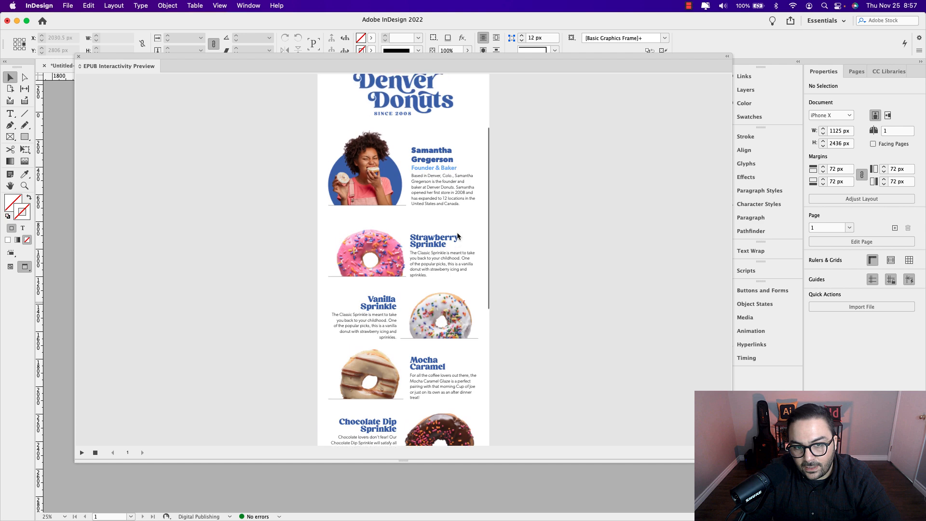
{"action": "left_click", "coordinate": [79, 58]}
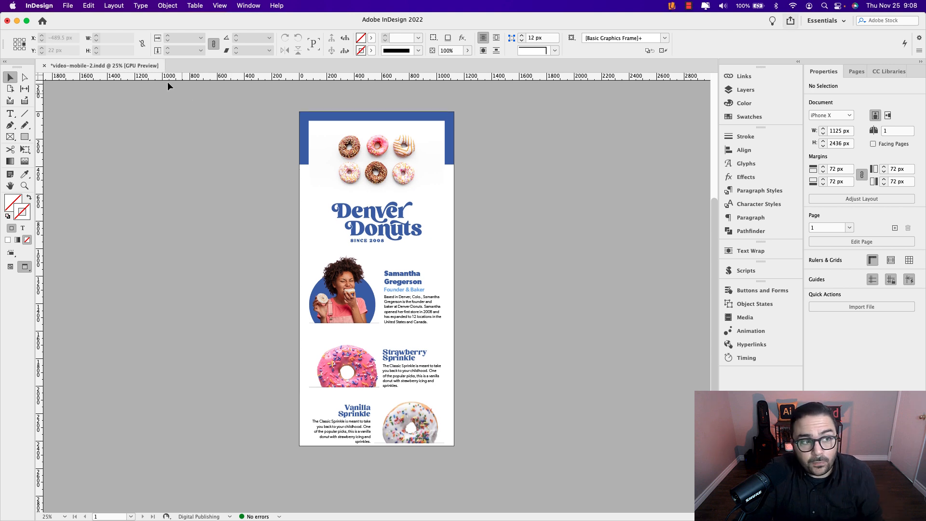
- Export the document as EPUB (Fixed Layout) named video-mobile-2 into the Content folder, replacing the existing file
{"action": "left_click", "coordinate": [68, 10]}
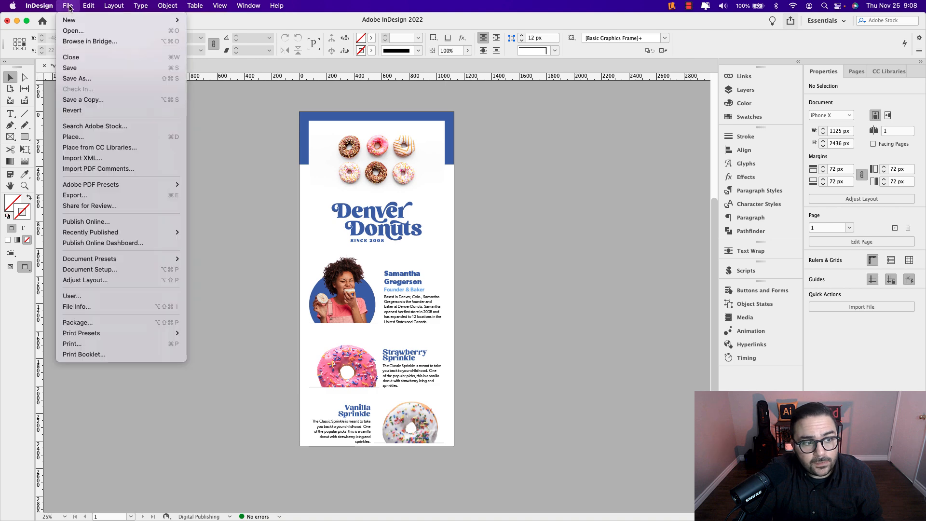
{"action": "left_click", "coordinate": [94, 197]}
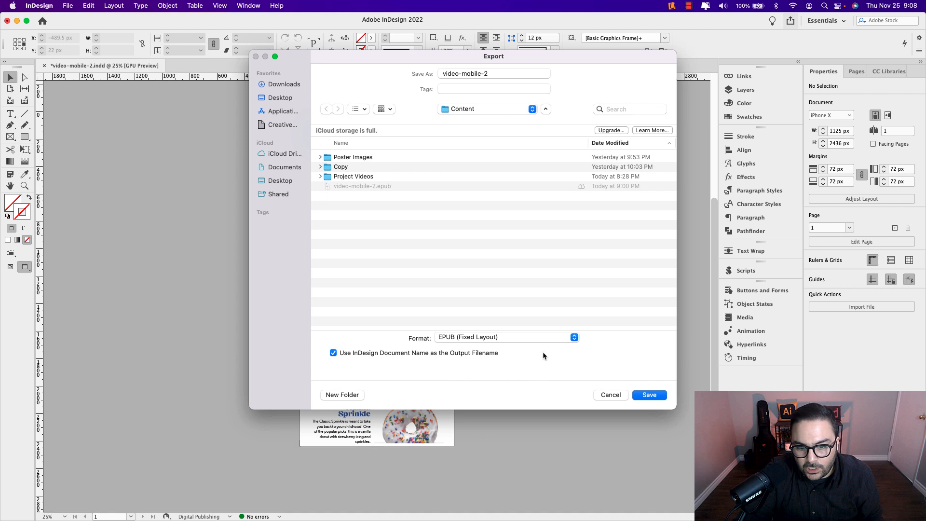
{"action": "left_click", "coordinate": [520, 337]}
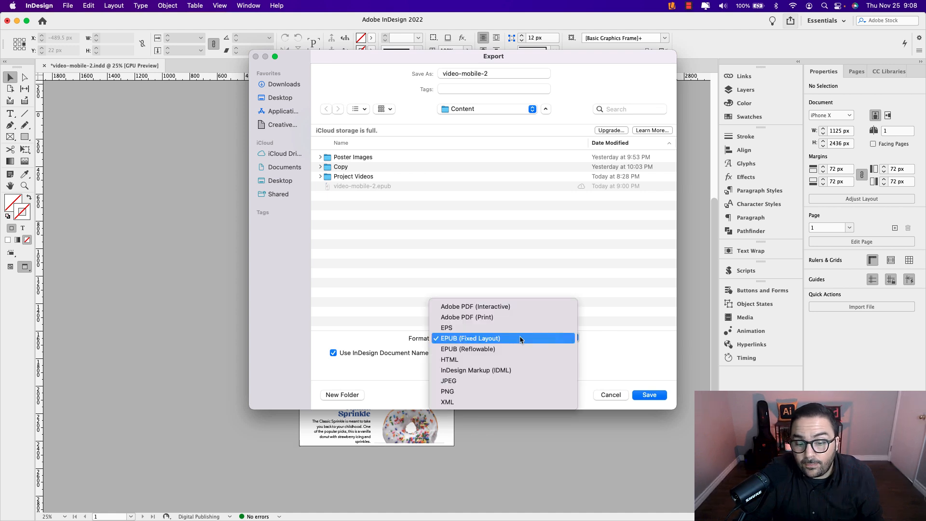
{"action": "left_click", "coordinate": [521, 339]}
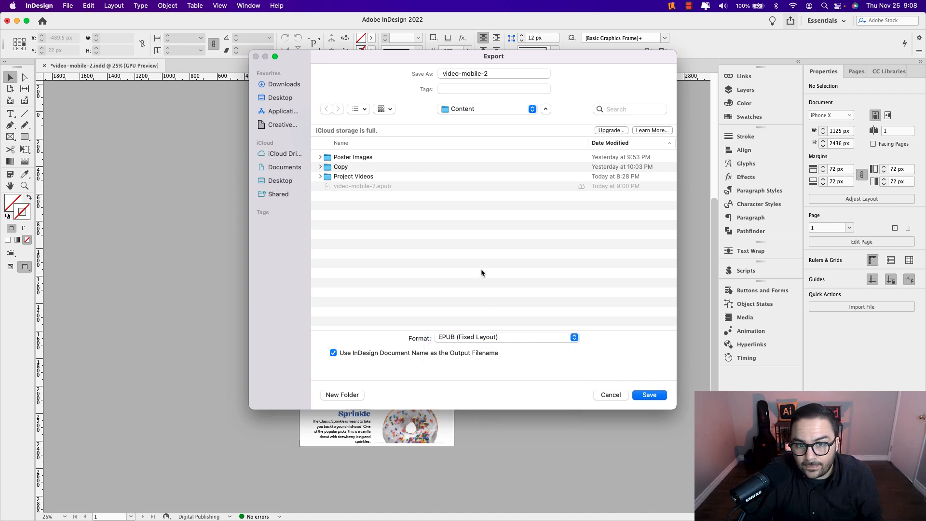
{"action": "left_click", "coordinate": [650, 396]}
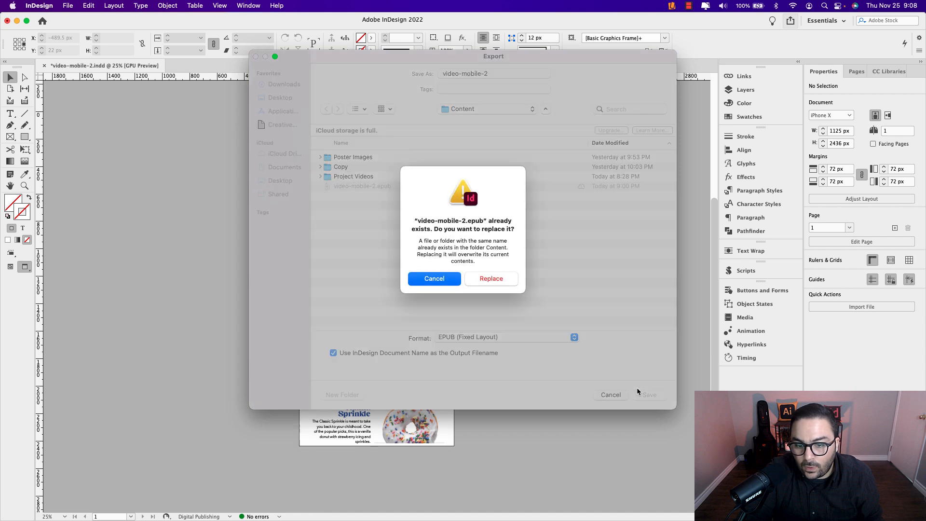
{"action": "left_click", "coordinate": [500, 280]}
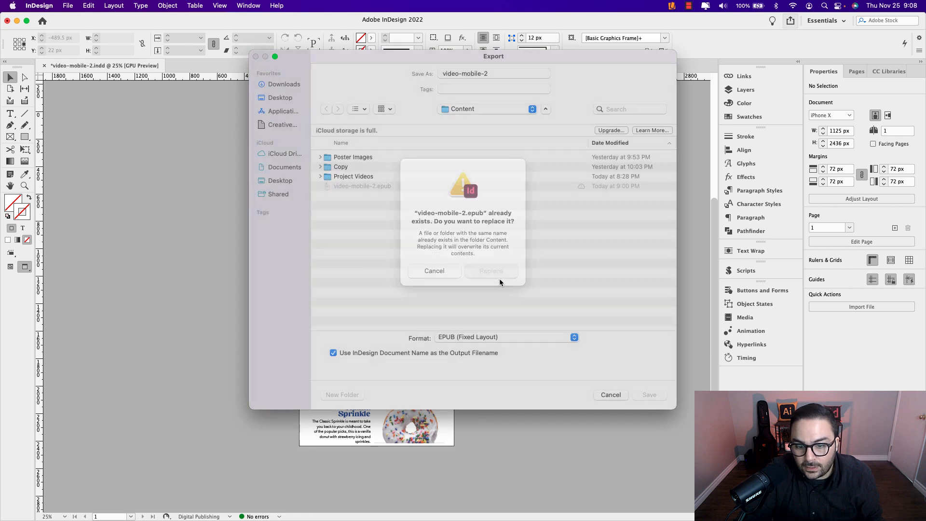
- Check the Viewing Apps options for the fixed-layout EPUB and complete the export with Books.app as the viewer
{"action": "left_click_drag", "start_coordinate": [491, 128], "coordinate": [485, 144]}
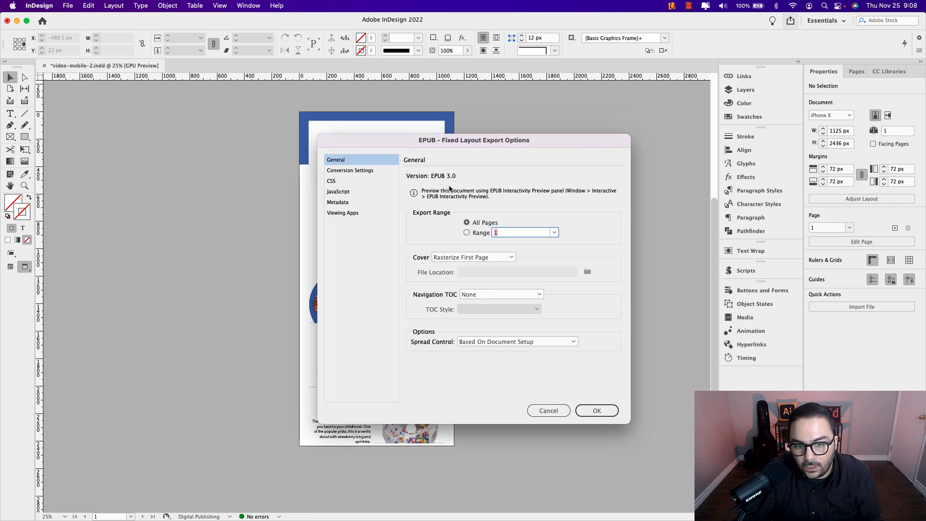
{"action": "left_click", "coordinate": [376, 225]}
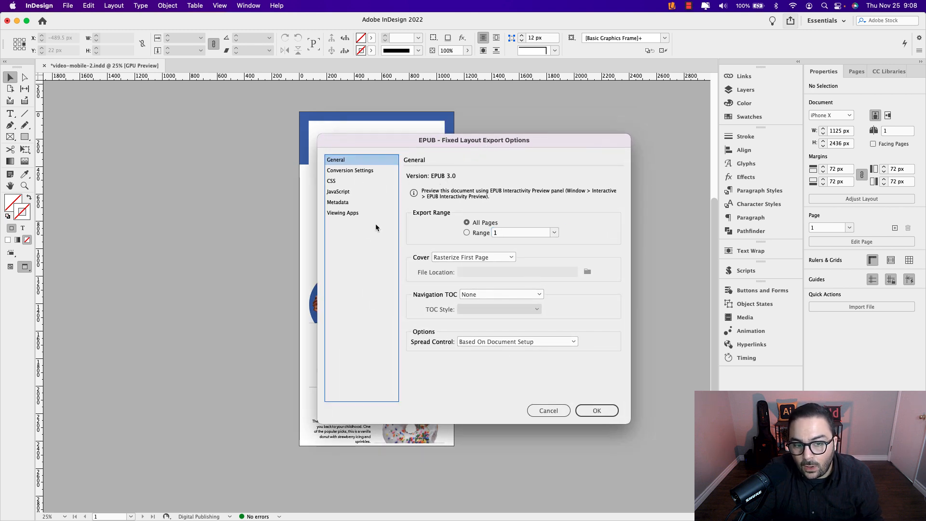
{"action": "left_click", "coordinate": [353, 214]}
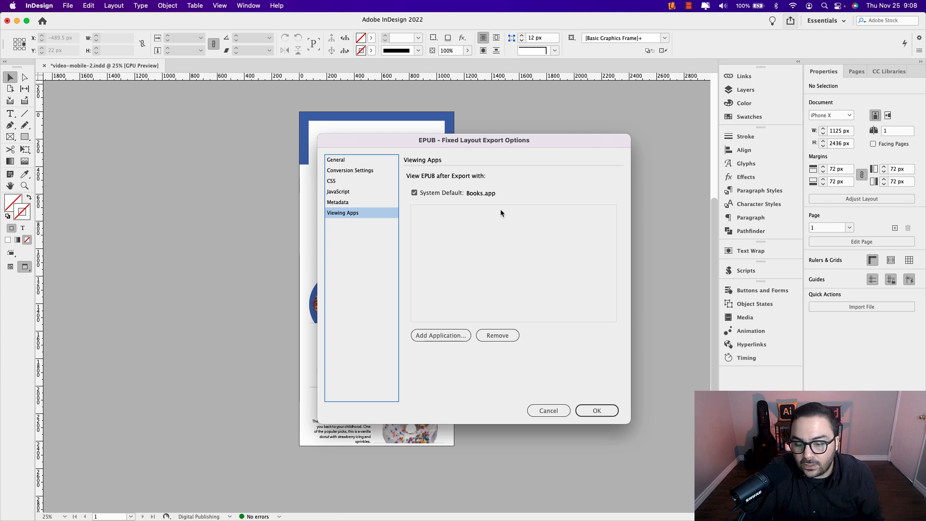
{"action": "left_click", "coordinate": [596, 413]}
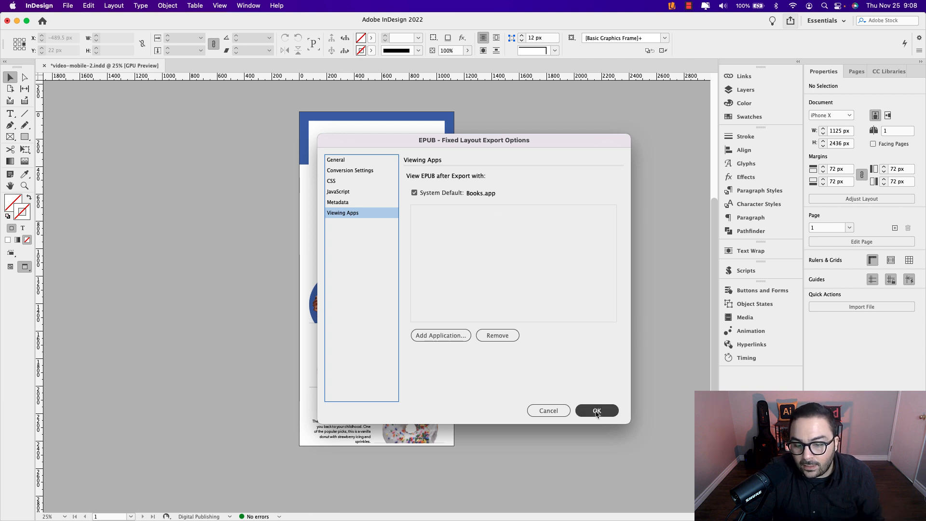
{"action": "left_click", "coordinate": [566, 412]}
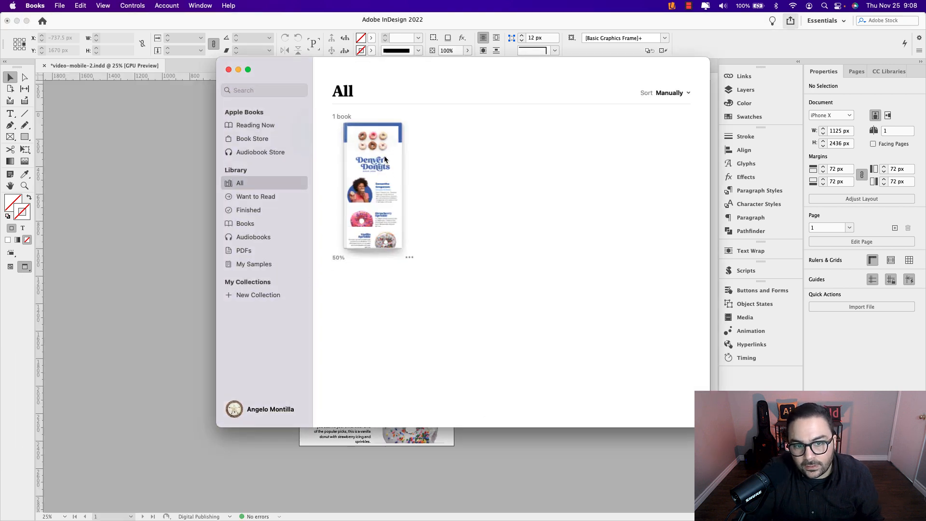
- Open the exported Denver Donuts book in Books, play the top video, scroll down the layout and play the lower video
{"action": "double_click", "coordinate": [384, 155]}
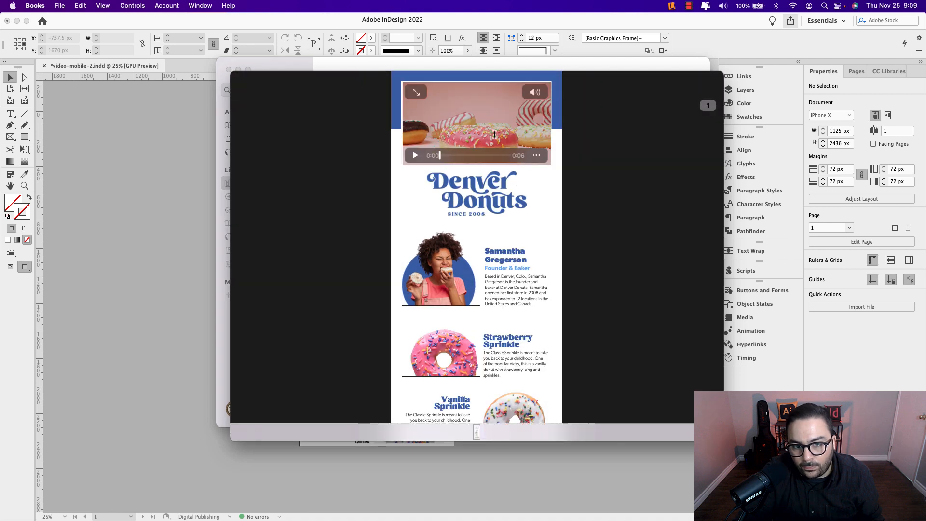
{"action": "left_click", "coordinate": [413, 155]}
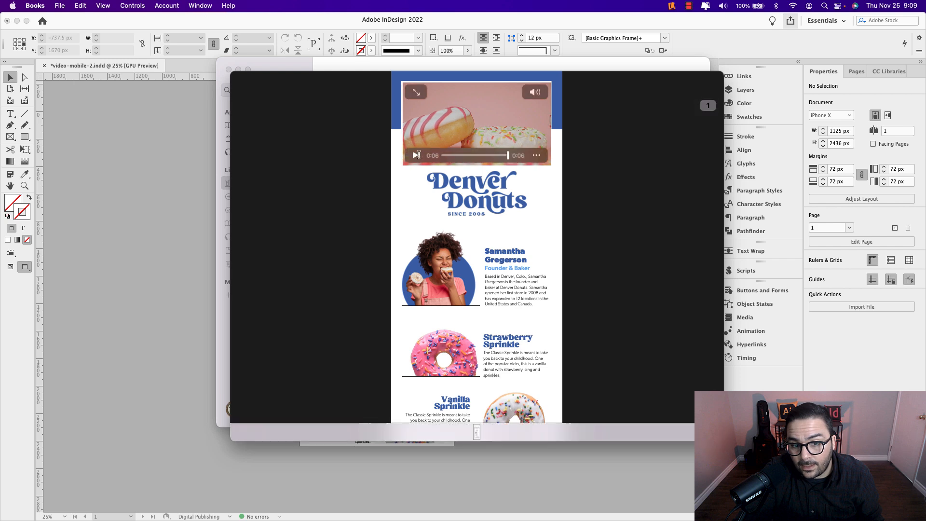
{"action": "scroll", "coordinate": [447, 256], "scroll_direction": "down", "scroll_amount": 1}
{"action": "scroll", "coordinate": [447, 256], "scroll_direction": "down", "scroll_amount": 10}
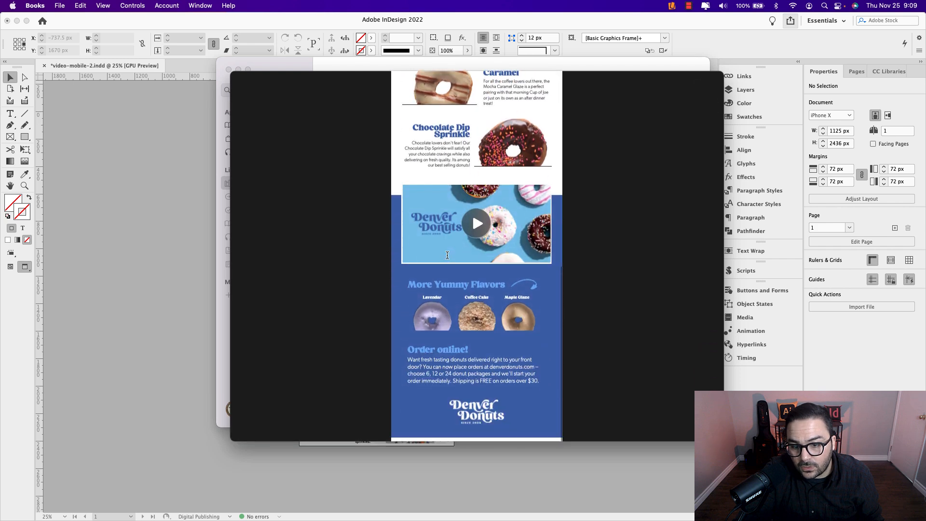
{"action": "left_click", "coordinate": [477, 229]}
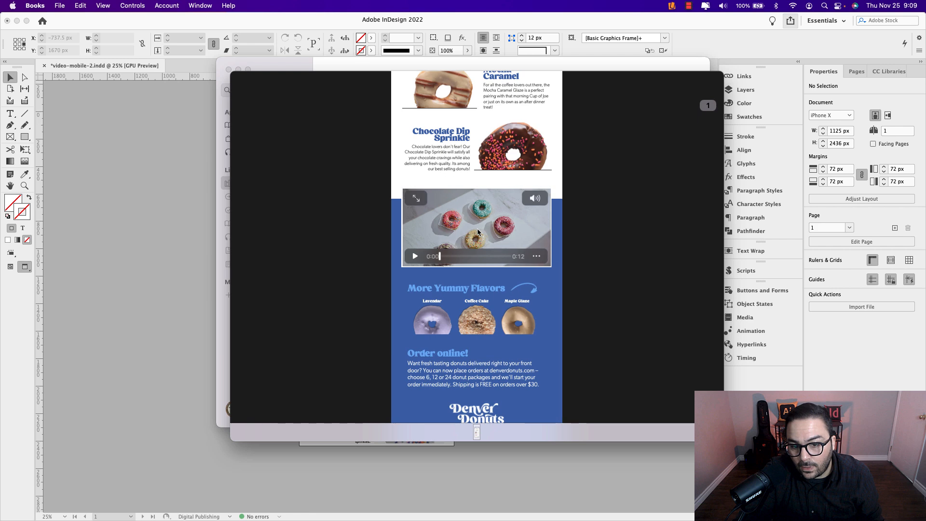